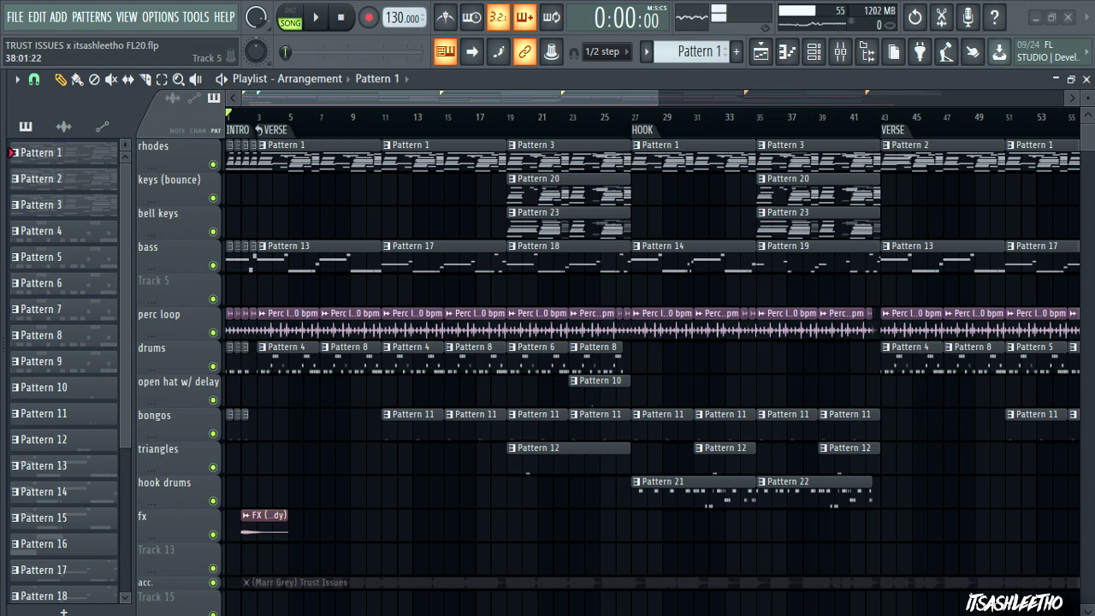
Step: Switch to Pattern 1, bring up the channel rack and view the Rhodes channel's Addictive Keys instrument
{"action": "scroll", "coordinate": [675, 342], "scroll_direction": "down", "scroll_amount": 2}
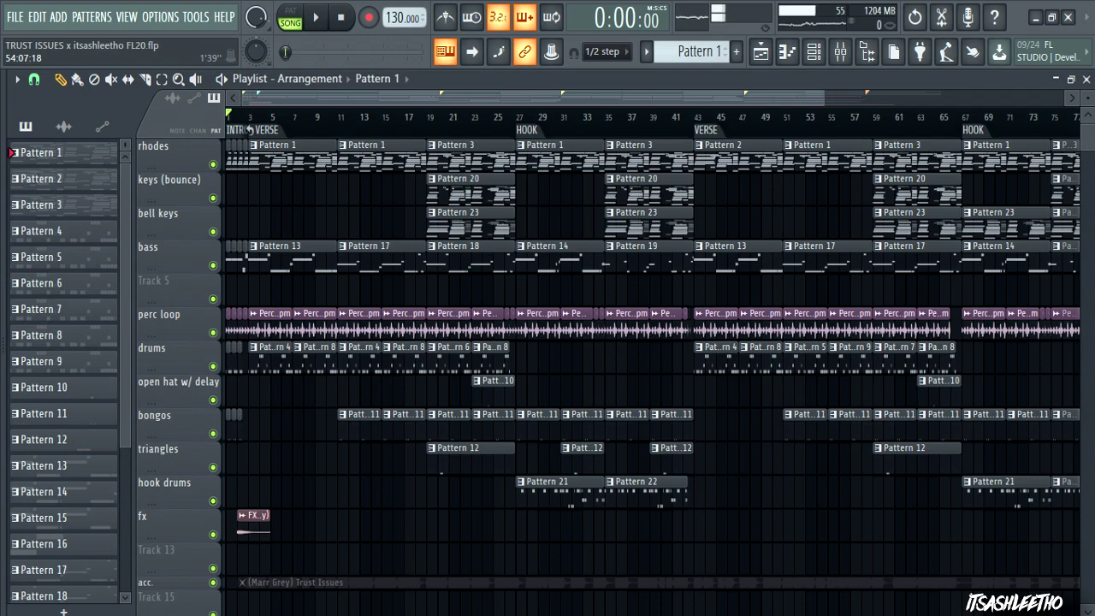
{"action": "scroll", "coordinate": [650, 342], "scroll_direction": "down", "scroll_amount": 1}
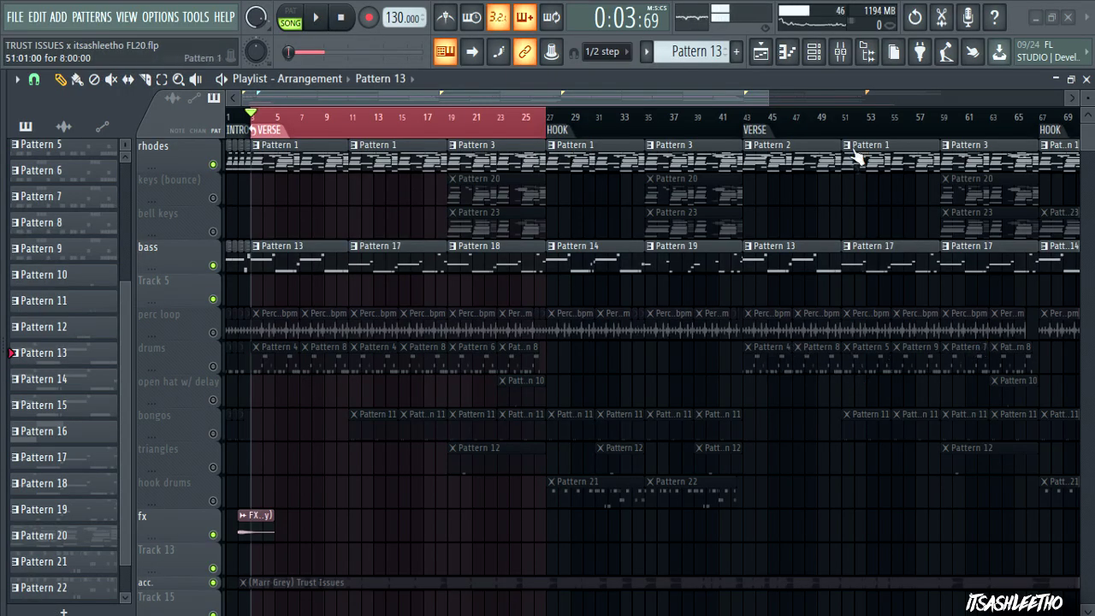
{"action": "left_click", "coordinate": [813, 52]}
{"action": "left_click", "coordinate": [697, 52]}
{"action": "left_click", "coordinate": [722, 67]}
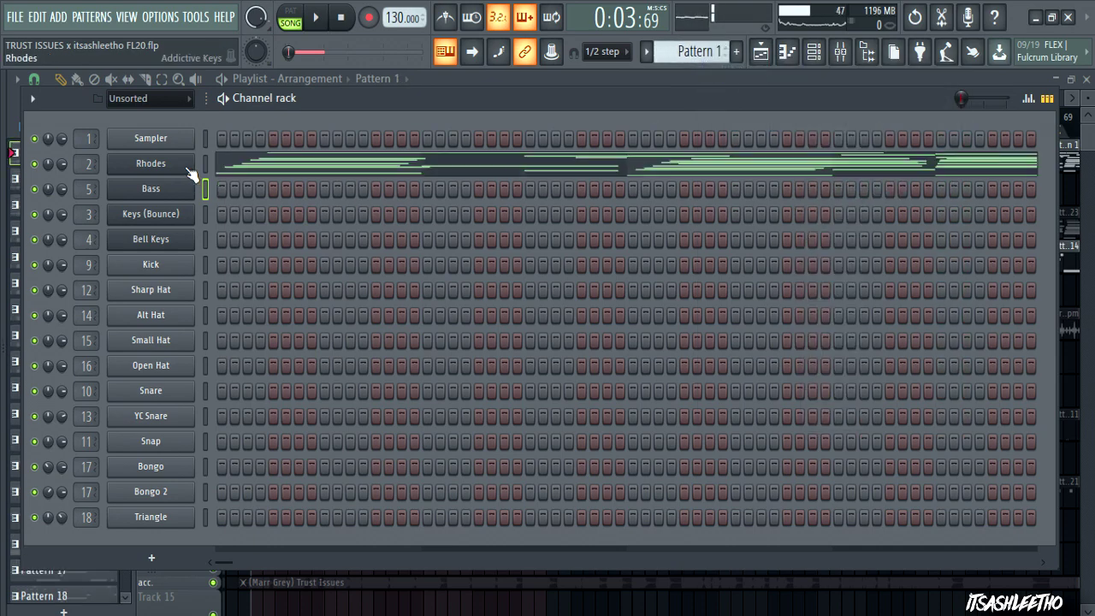
{"action": "left_click", "coordinate": [150, 163]}
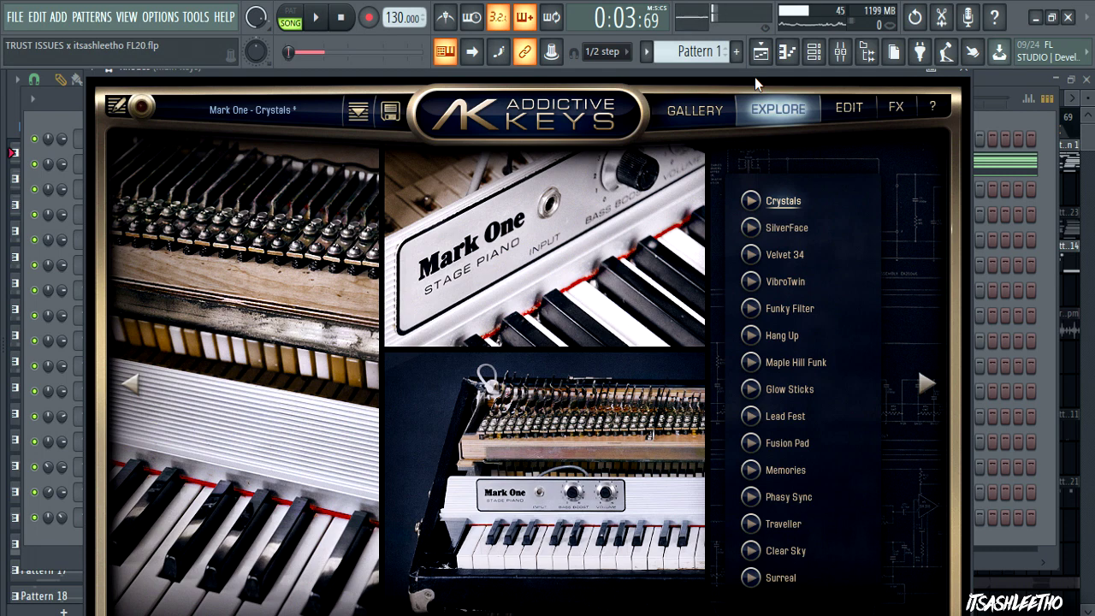
{"action": "left_click", "coordinate": [971, 76]}
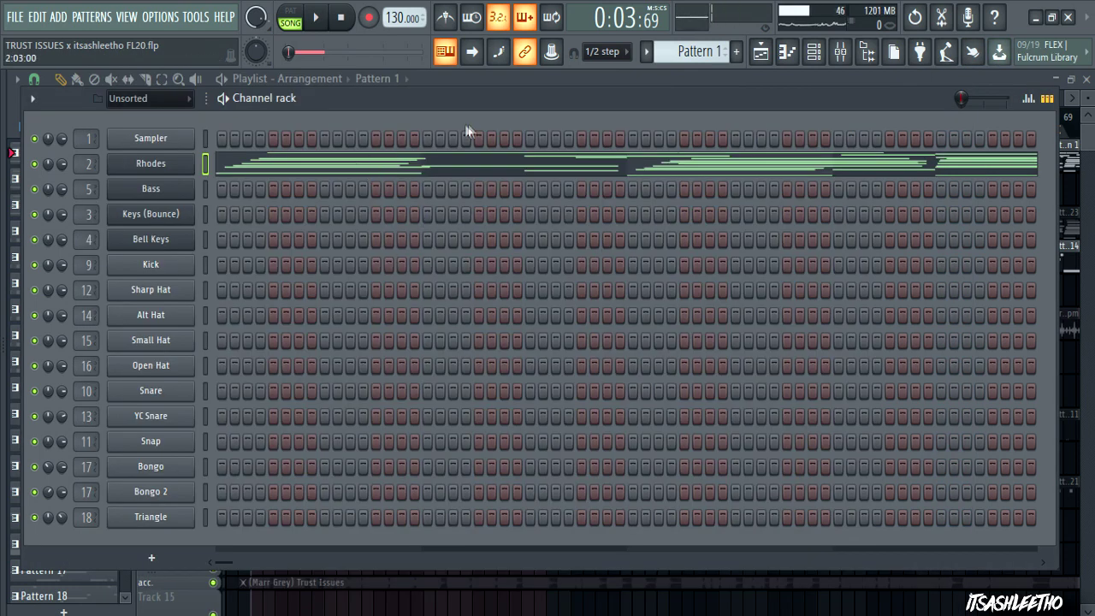
Step: Open the Rhodes notes of Pattern 1 in the piano roll and listen to the pattern
{"action": "left_click_drag", "start_coordinate": [471, 104], "coordinate": [478, 114]}
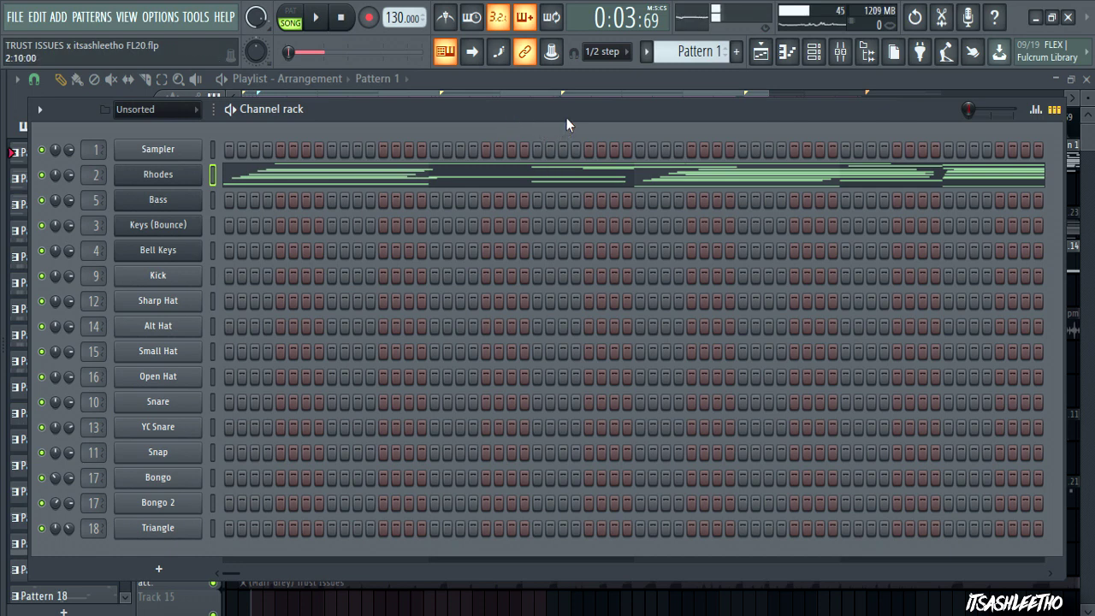
{"action": "left_click", "coordinate": [567, 178]}
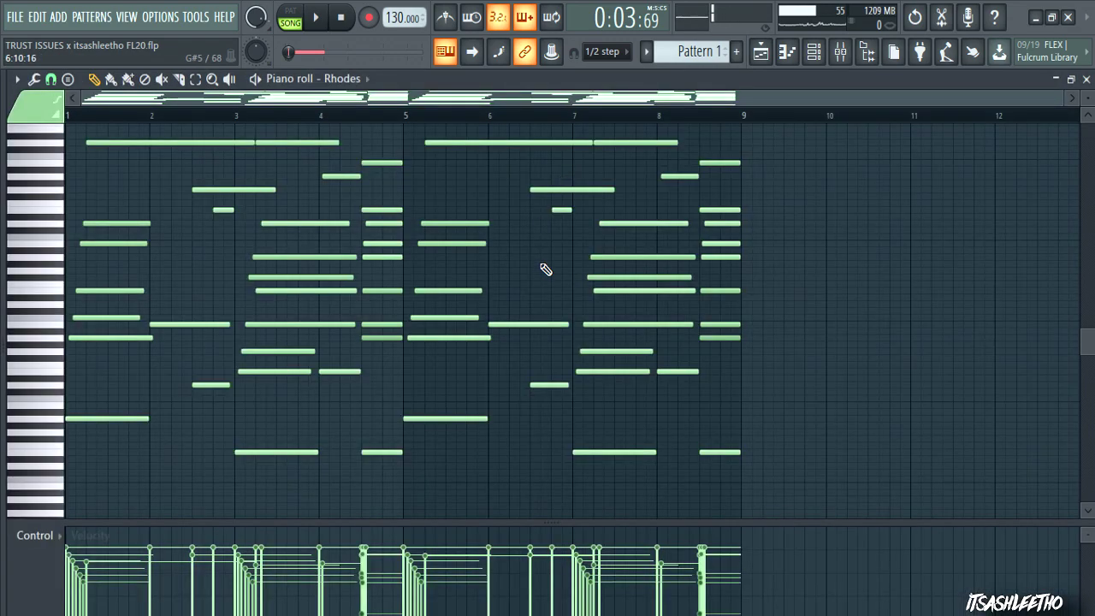
{"action": "scroll", "coordinate": [517, 273], "scroll_direction": "up", "scroll_amount": 1}
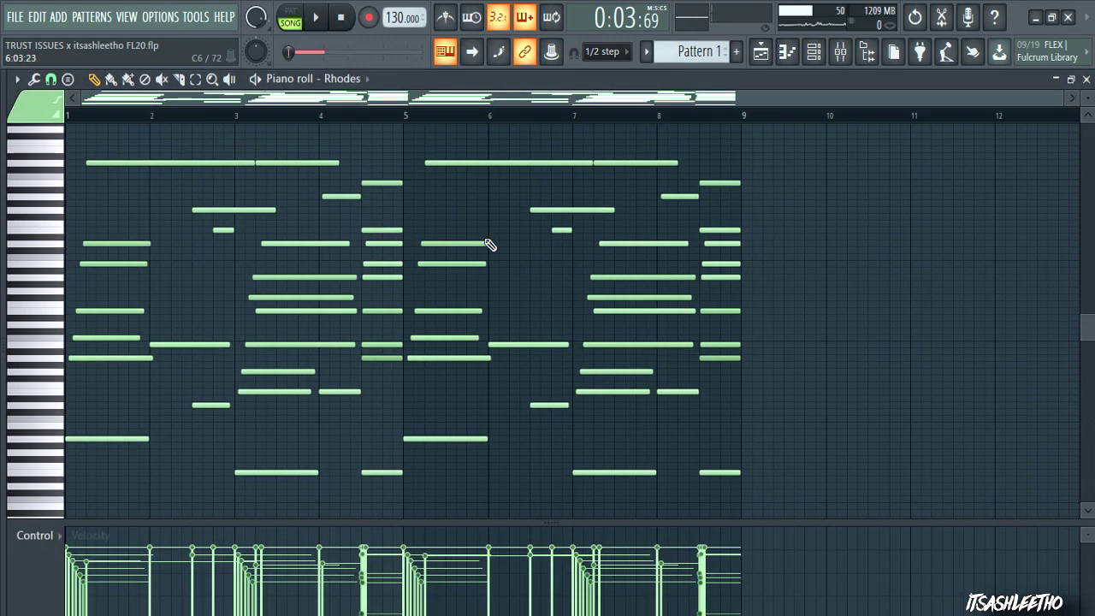
{"action": "left_click", "coordinate": [317, 17]}
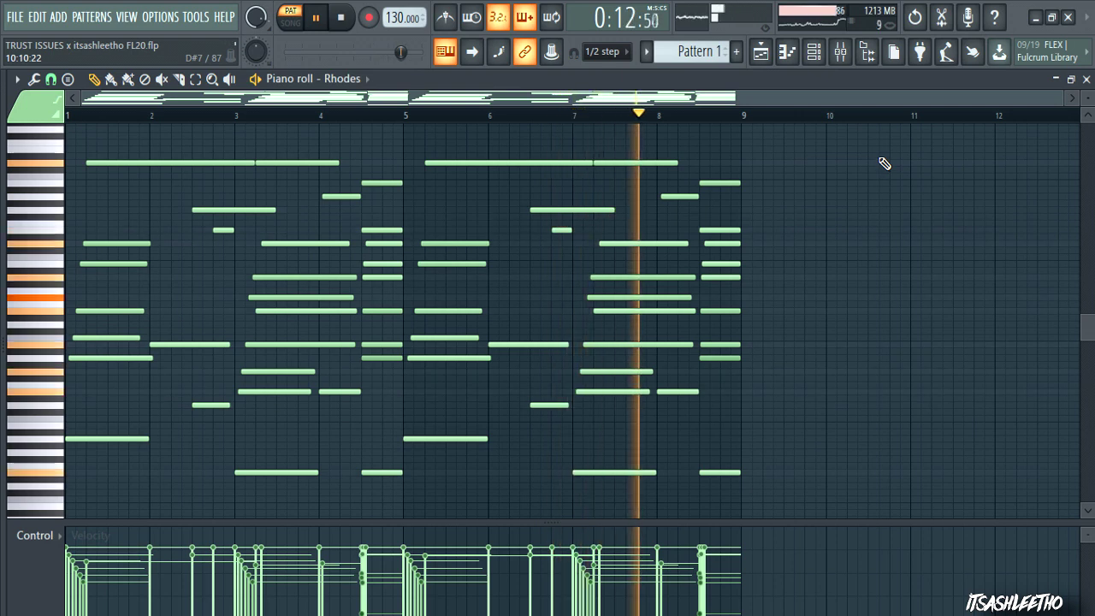
{"action": "key", "text": "space"}
Step: Play back the Rhodes notes of Pattern 2 and Pattern 3 in the piano roll
{"action": "scroll", "coordinate": [718, 57], "scroll_direction": "down", "scroll_amount": 1}
{"action": "key", "text": "space"}
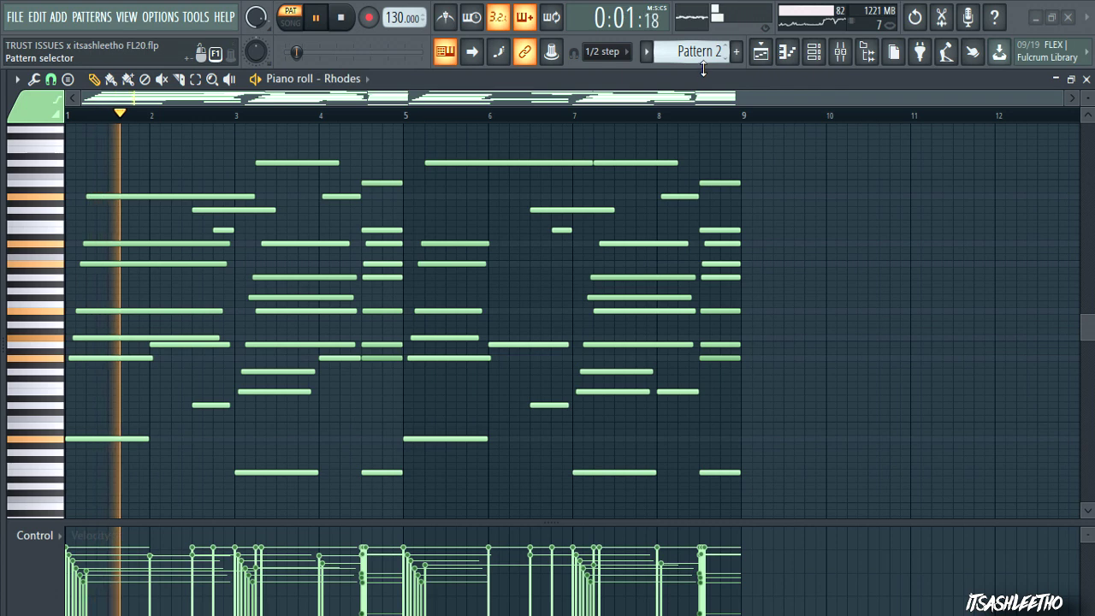
{"action": "key", "text": "space"}
{"action": "scroll", "coordinate": [710, 63], "scroll_direction": "up", "scroll_amount": 1}
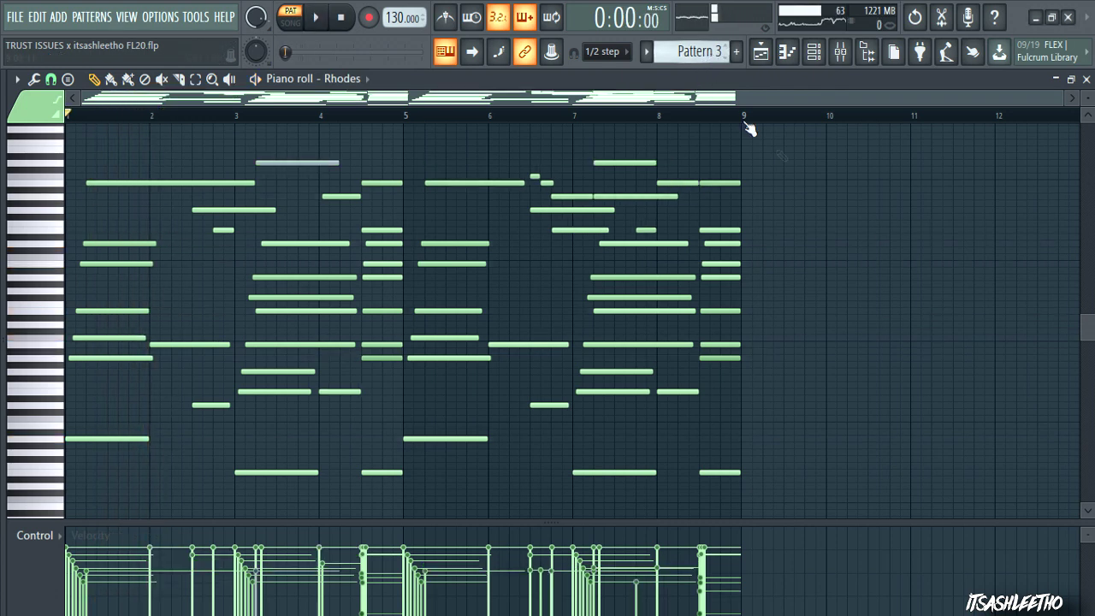
{"action": "key", "text": "space"}
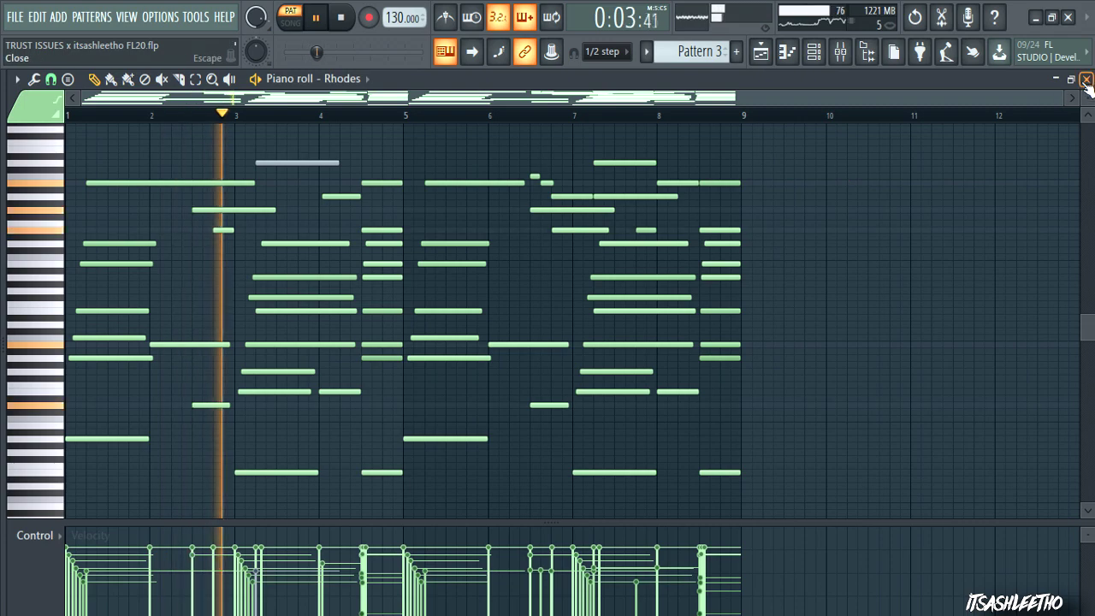
Step: Examine the two Fruity parametric EQ 2 curves on the Main Keys mixer track side by side, and close both
{"action": "left_click", "coordinate": [841, 53]}
{"action": "left_click", "coordinate": [137, 345]}
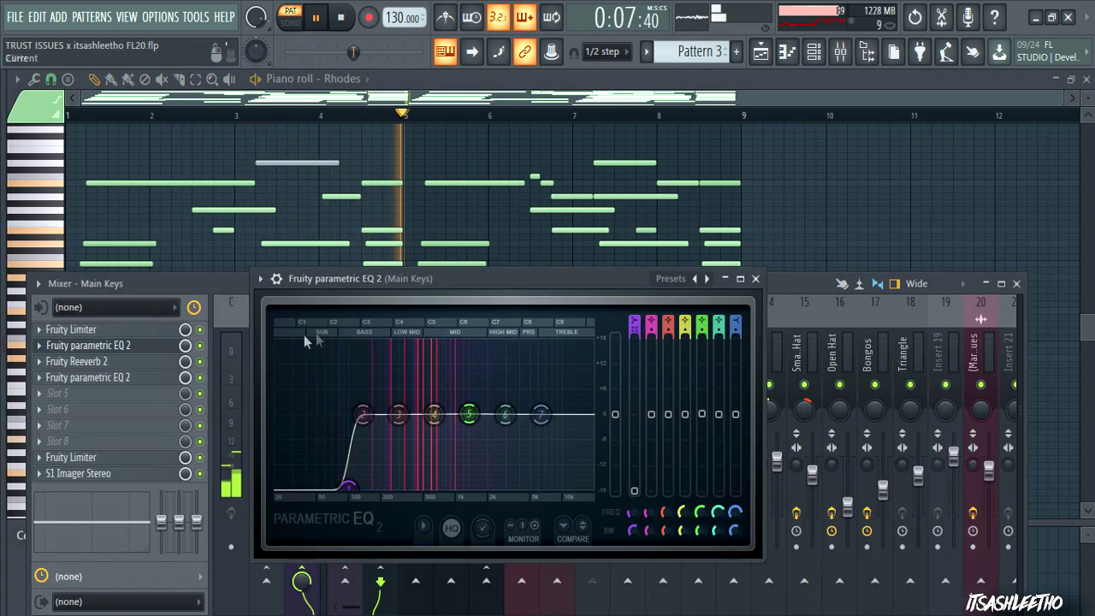
{"action": "left_click_drag", "start_coordinate": [509, 276], "coordinate": [774, 144]}
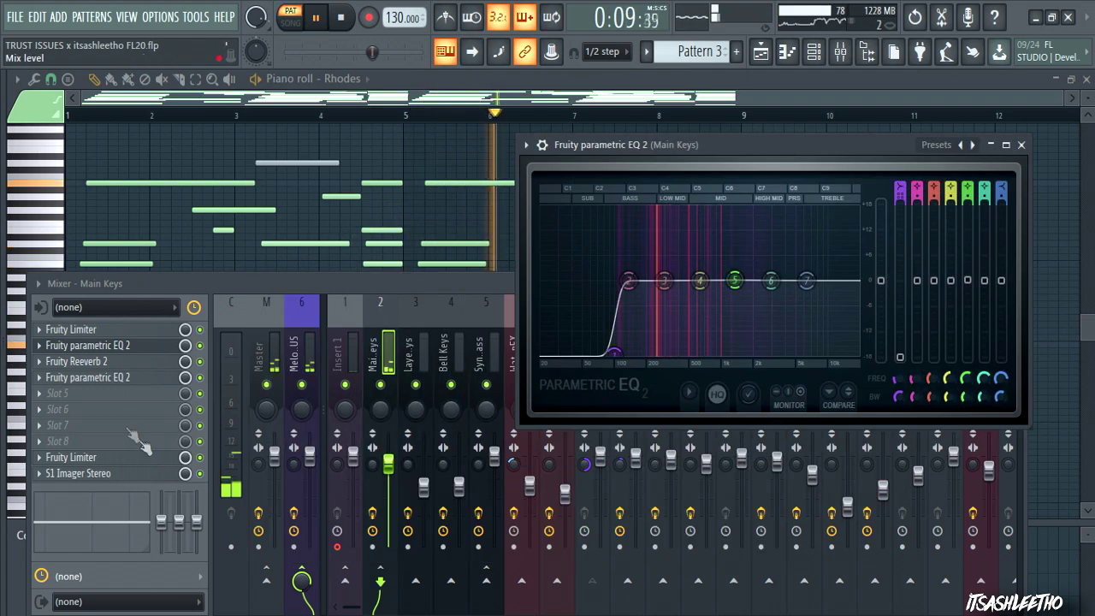
{"action": "left_click", "coordinate": [86, 377]}
{"action": "left_click_drag", "start_coordinate": [610, 177], "coordinate": [271, 143]}
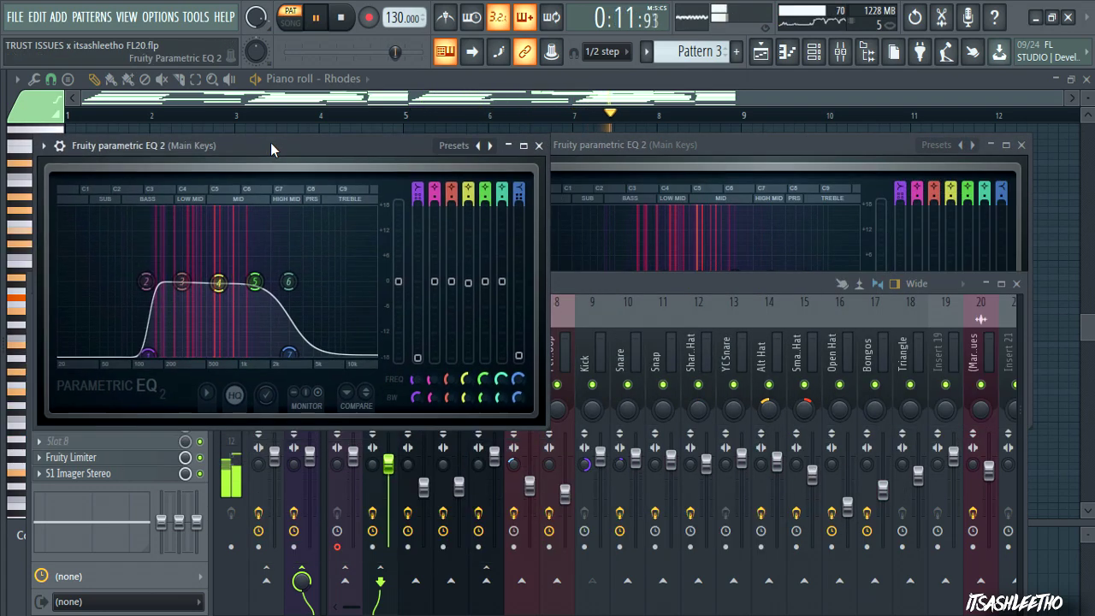
{"action": "left_click", "coordinate": [350, 21]}
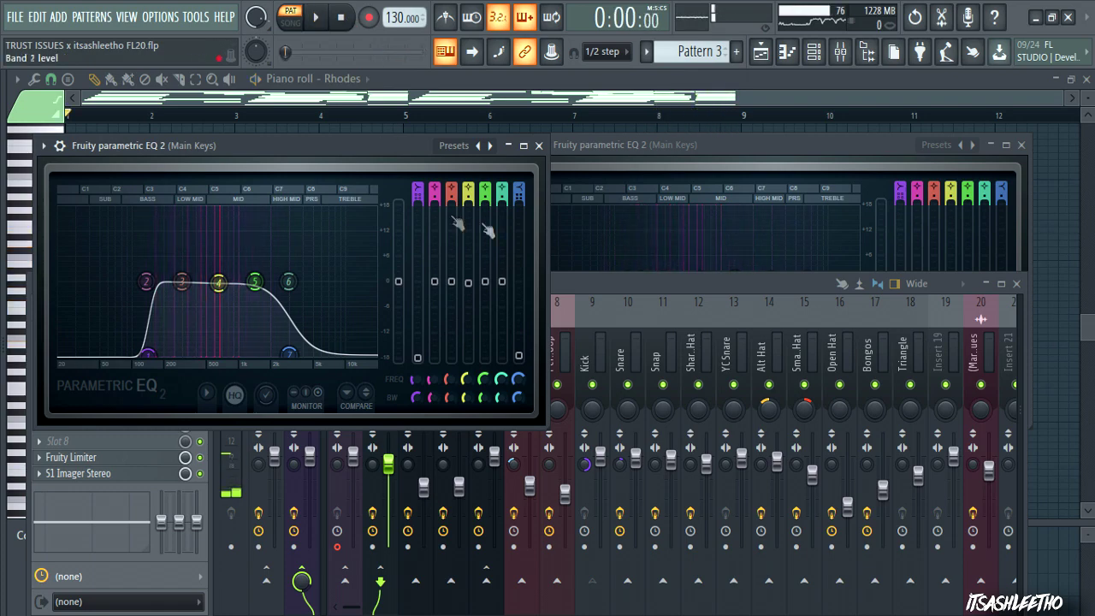
{"action": "left_click", "coordinate": [1017, 284]}
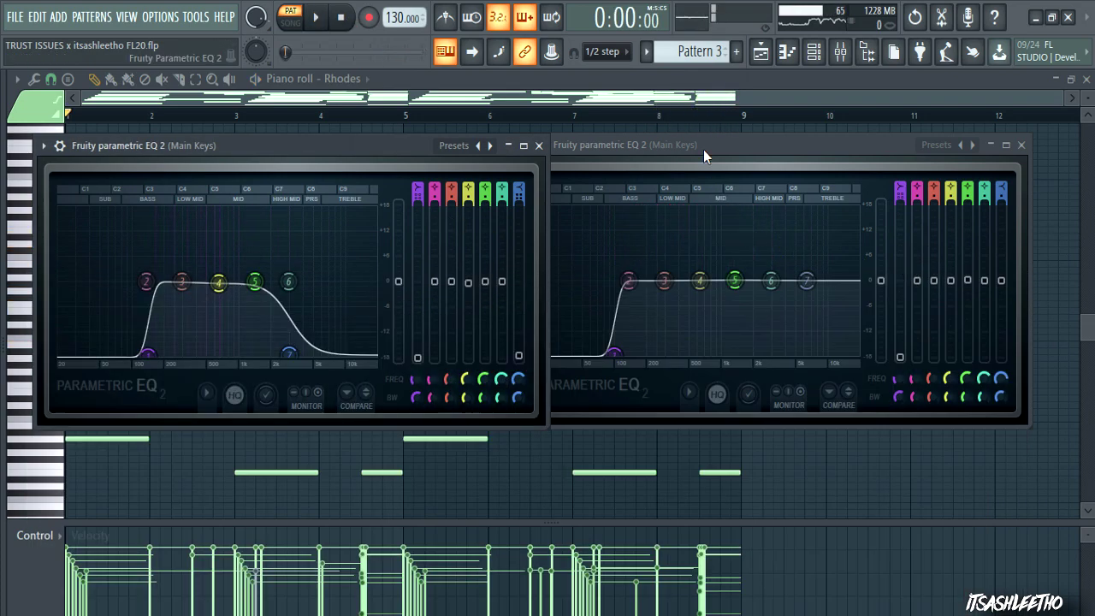
{"action": "left_click_drag", "start_coordinate": [703, 150], "coordinate": [740, 211]}
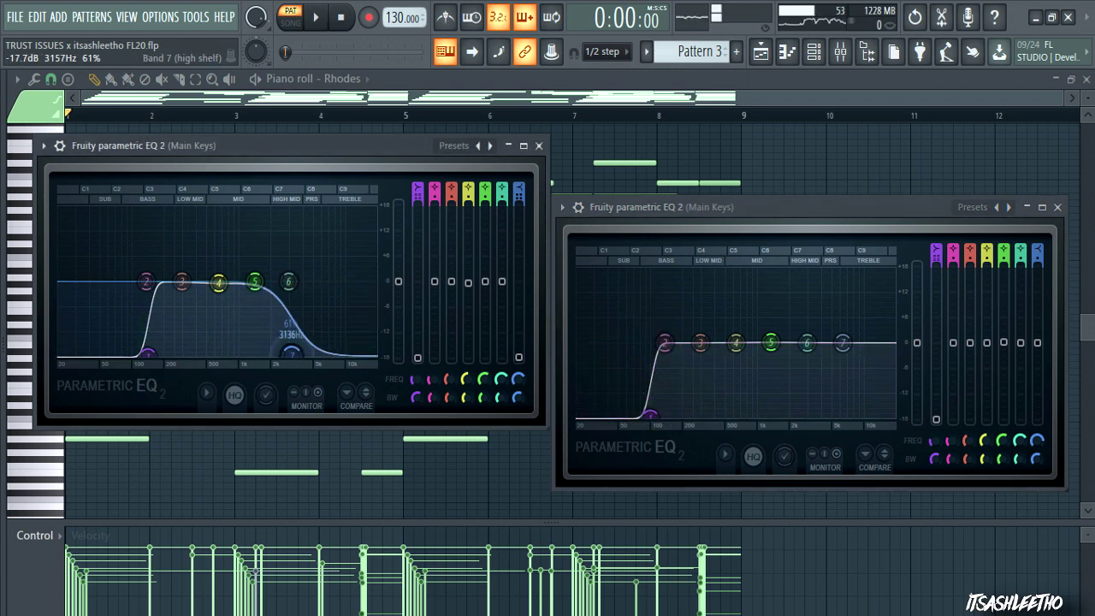
{"action": "left_click", "coordinate": [538, 146]}
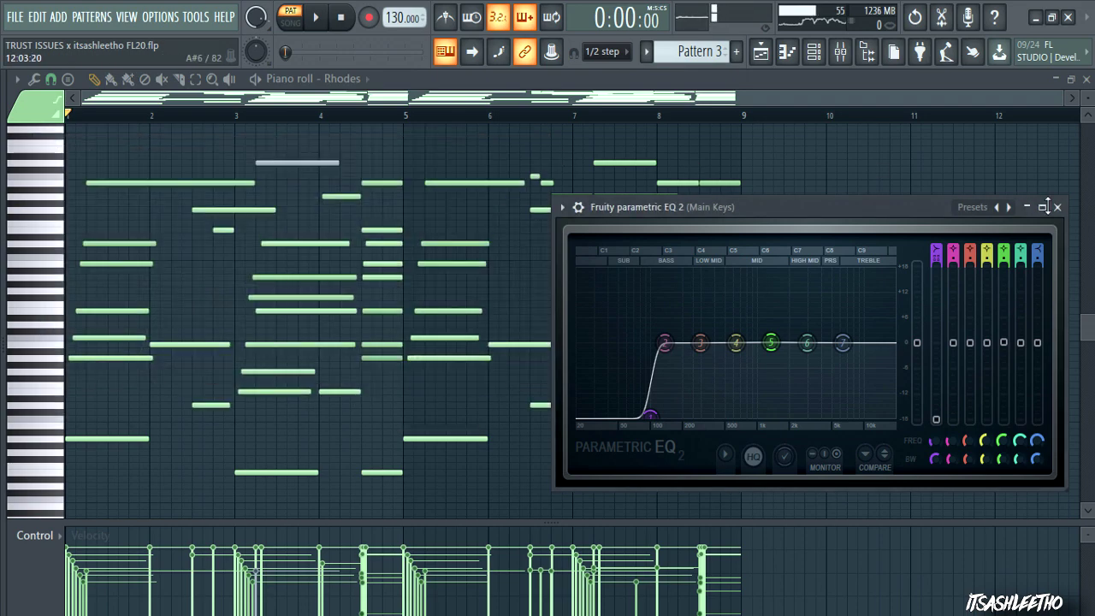
{"action": "left_click", "coordinate": [1059, 207]}
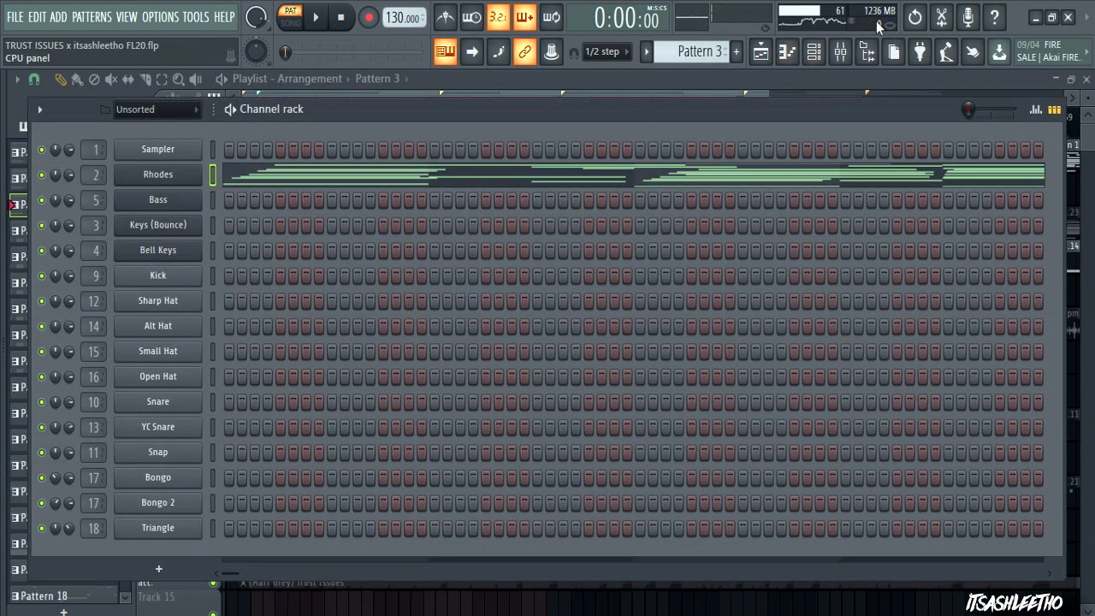
Step: Play Pattern 3 and check the first Fruity Limiter and the Fruity Reeverb 2 settings on the Main Keys mixer track
{"action": "left_click", "coordinate": [842, 60]}
{"action": "left_click", "coordinate": [155, 331]}
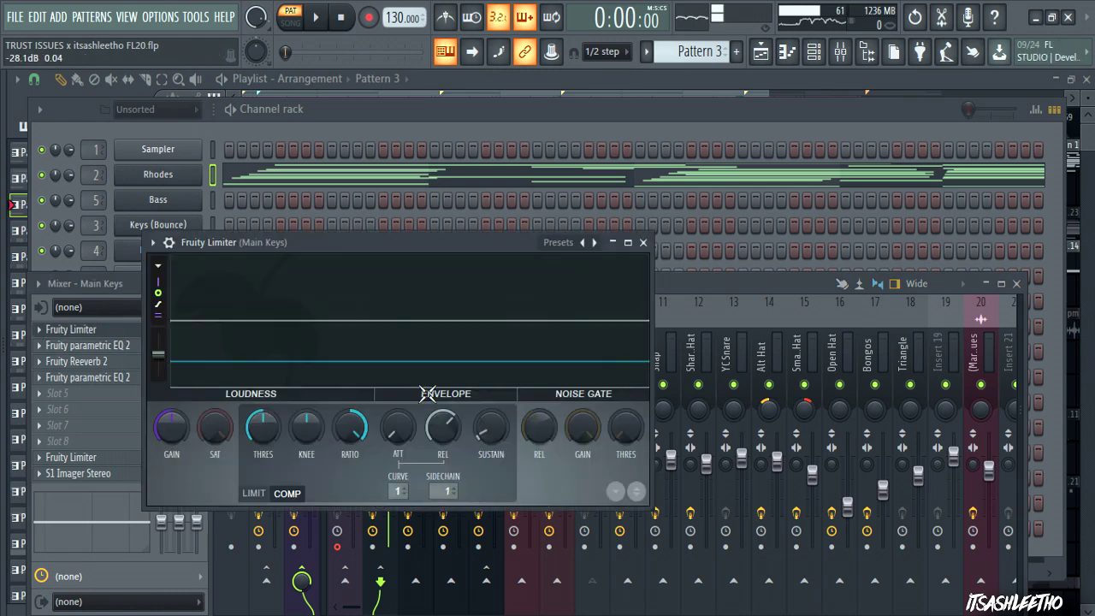
{"action": "key", "text": "space"}
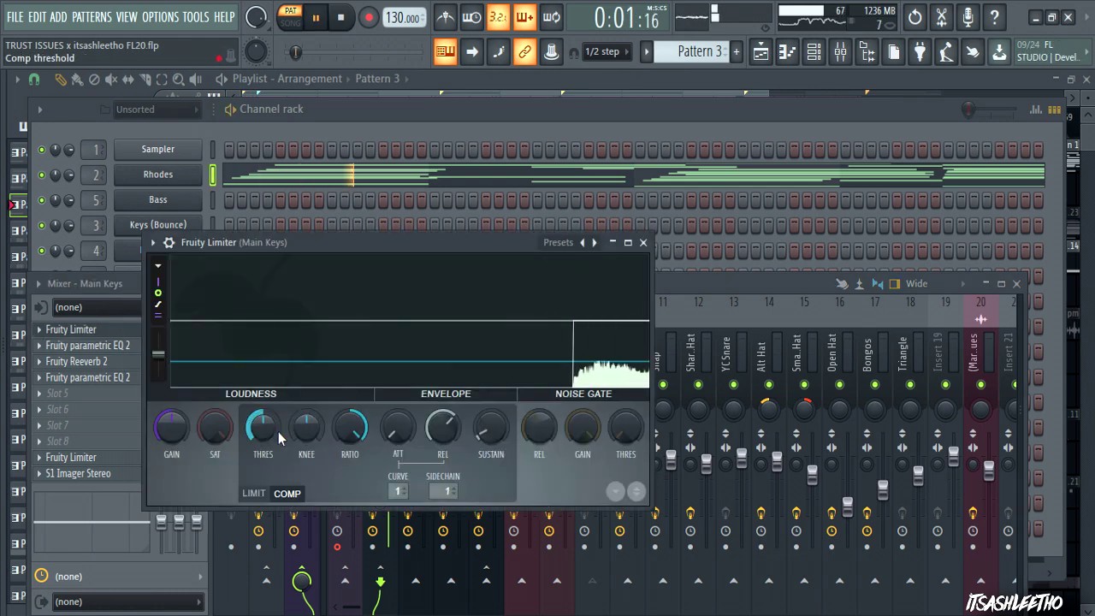
{"action": "left_click", "coordinate": [644, 244]}
{"action": "left_click", "coordinate": [128, 361]}
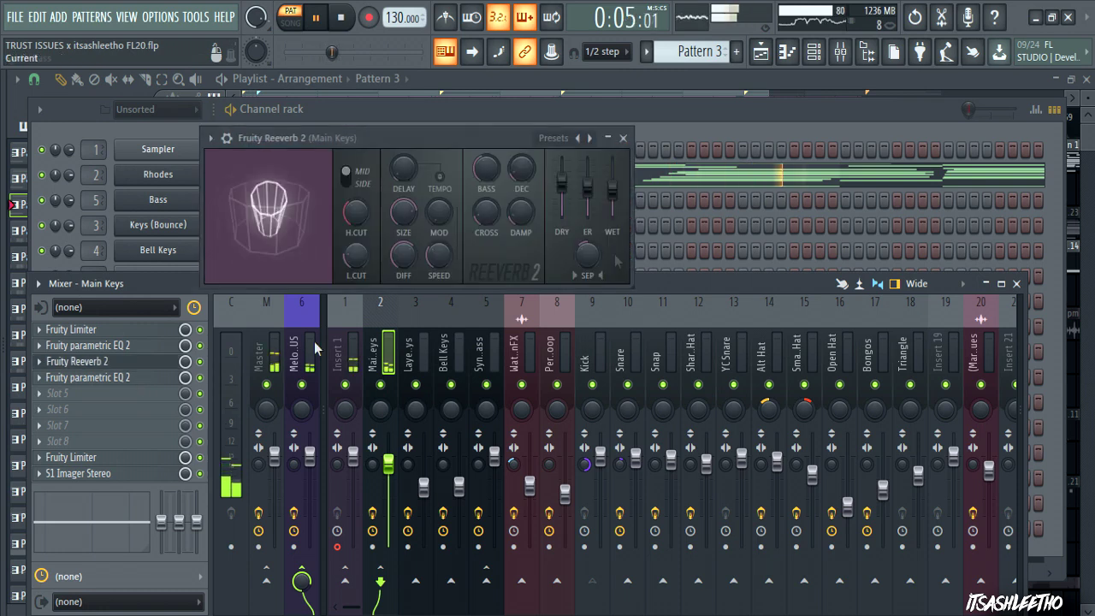
{"action": "left_click", "coordinate": [624, 139]}
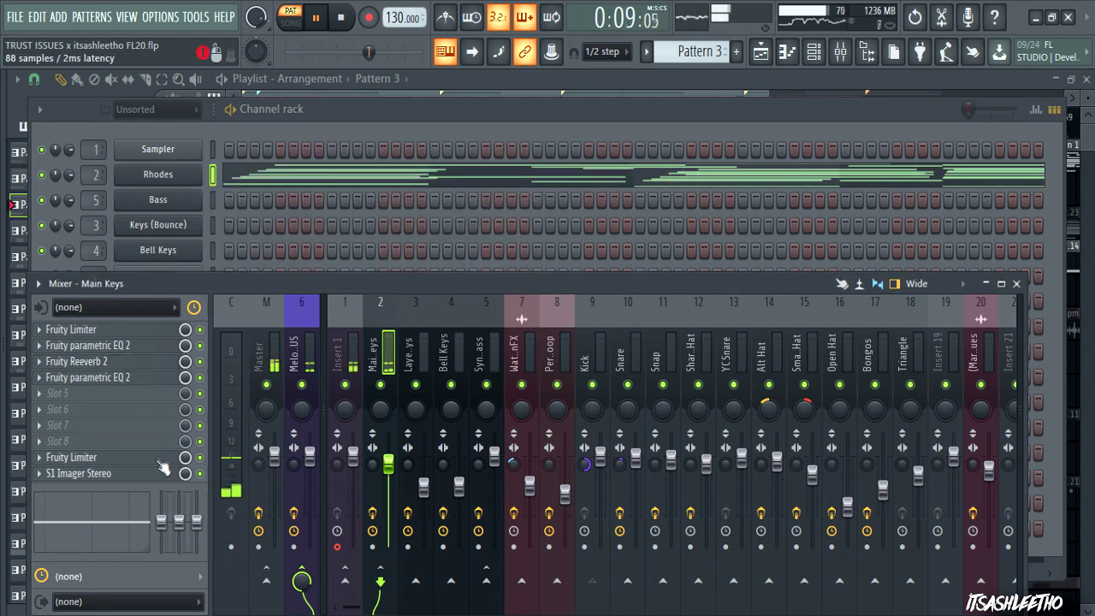
Step: Return to the playlist and stop playback
{"action": "left_click", "coordinate": [571, 127]}
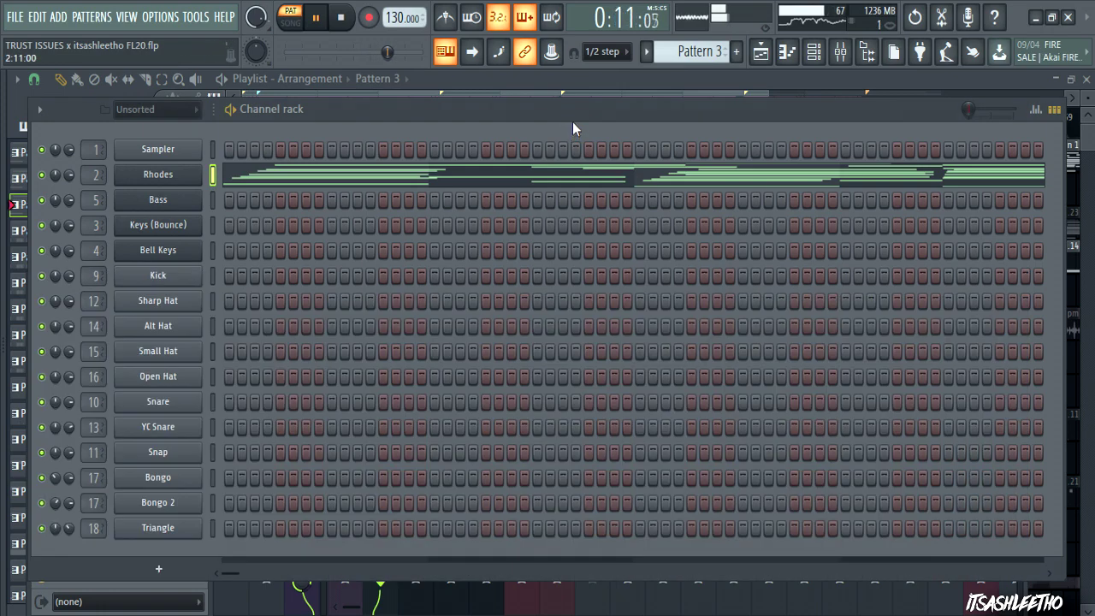
{"action": "left_click", "coordinate": [610, 83]}
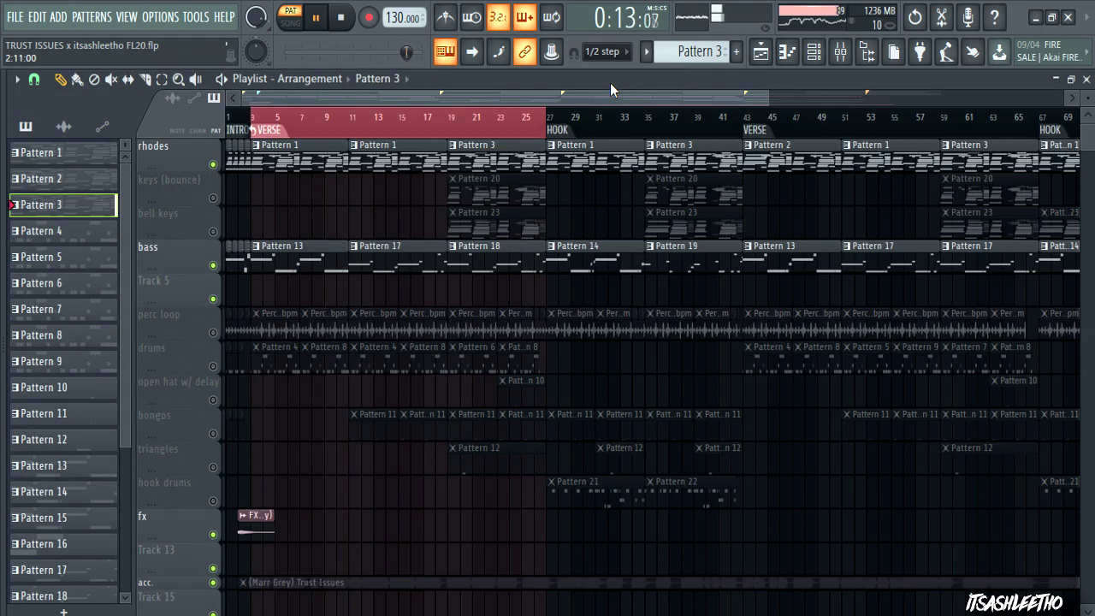
{"action": "key", "text": "space"}
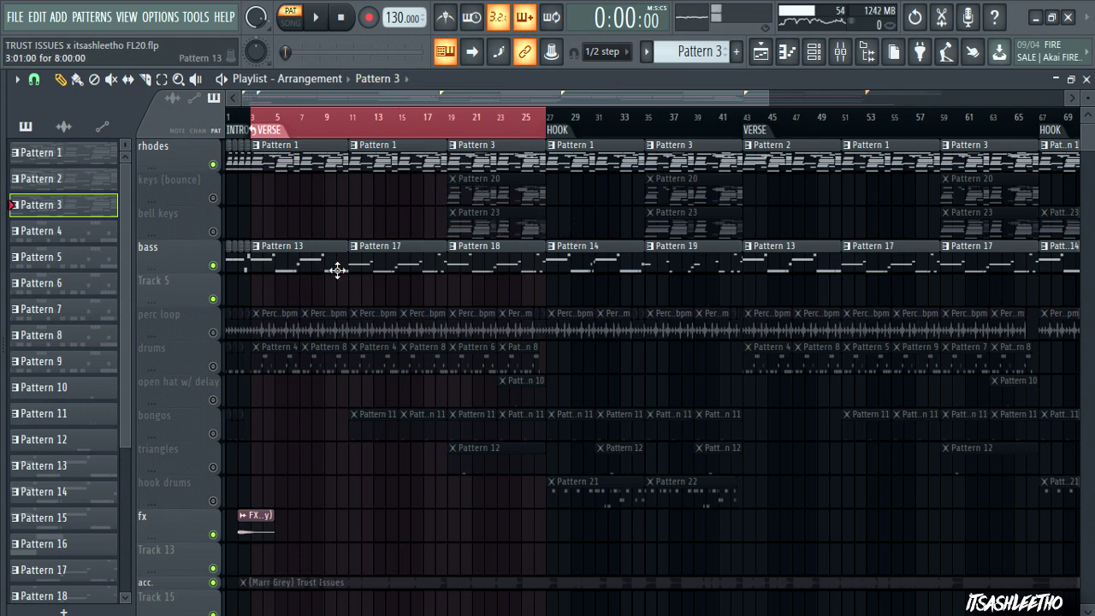
Step: Select the Pattern 13 bass clip in the playlist and open the Bass channel's Sylenth1 instrument
{"action": "left_click", "coordinate": [823, 56]}
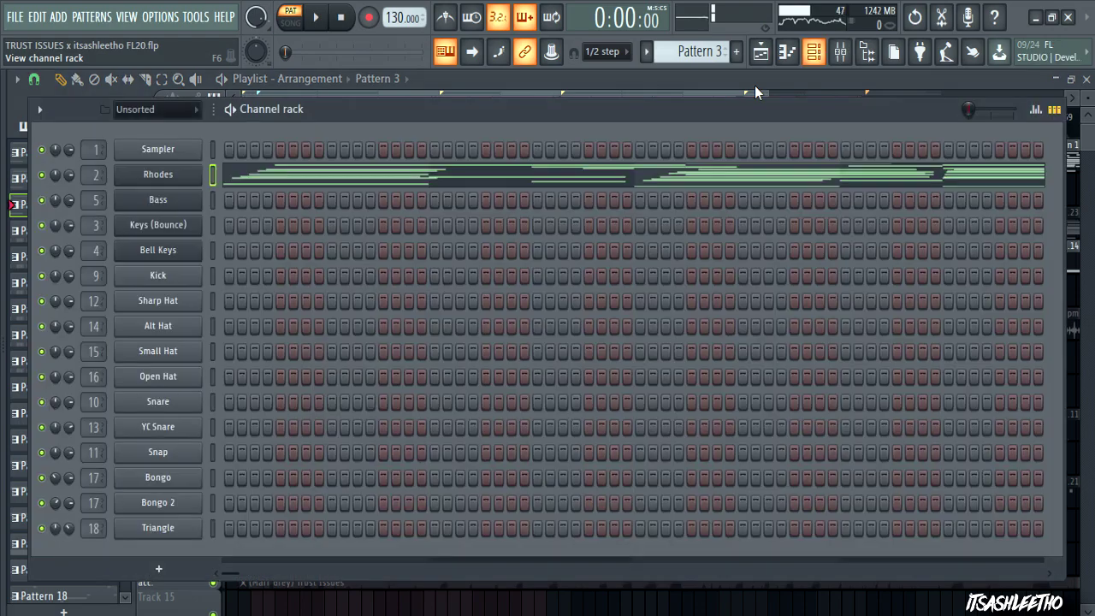
{"action": "left_click", "coordinate": [577, 87]}
{"action": "left_click", "coordinate": [828, 250]}
{"action": "left_click", "coordinate": [815, 53]}
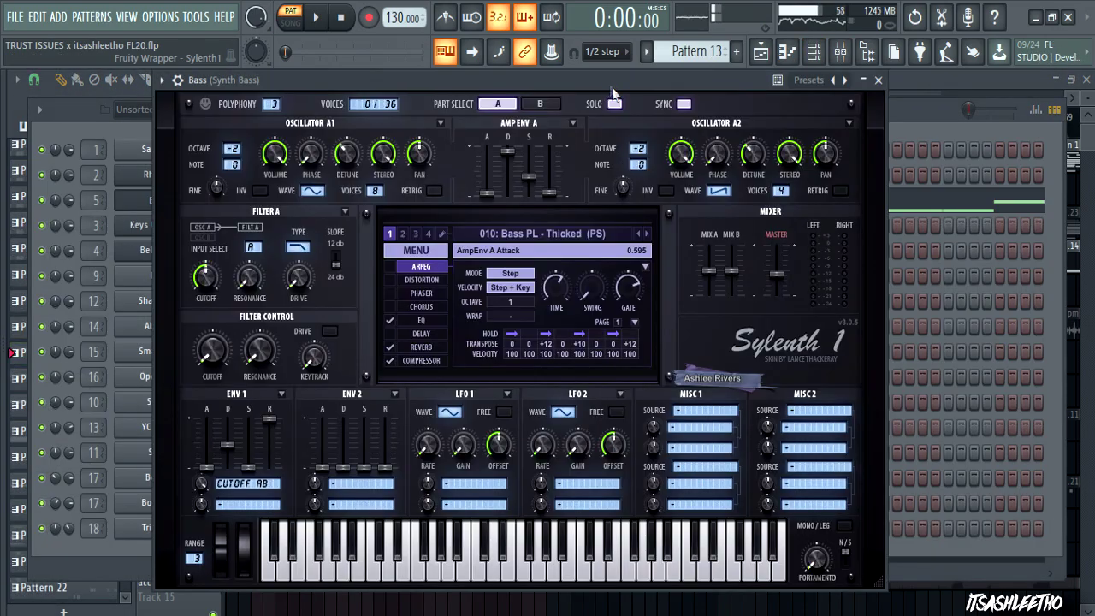
{"action": "left_click_drag", "start_coordinate": [609, 83], "coordinate": [623, 95]}
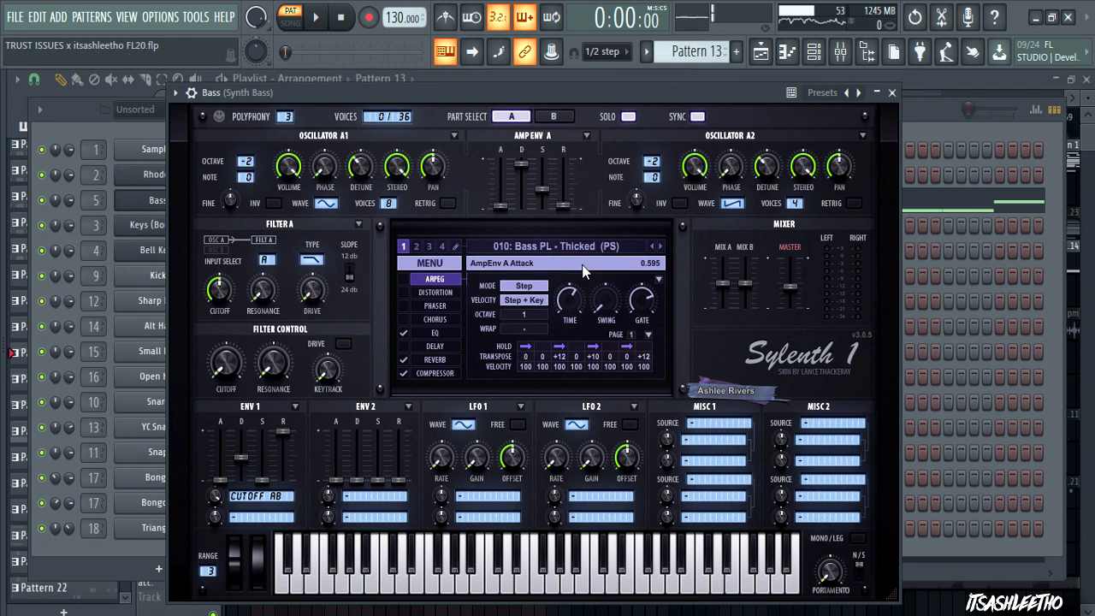
Step: View the list of factory banks in Sylenth1 without changing the bank, and close the instrument
{"action": "left_click", "coordinate": [441, 264]}
{"action": "mouse_move", "coordinate": [458, 294]}
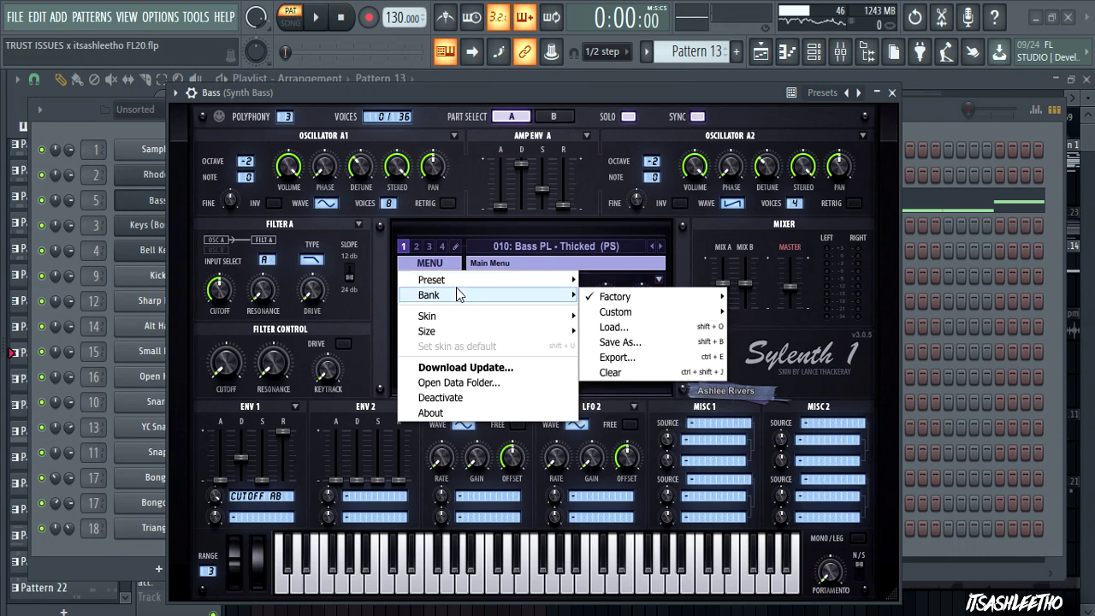
{"action": "mouse_move", "coordinate": [616, 295]}
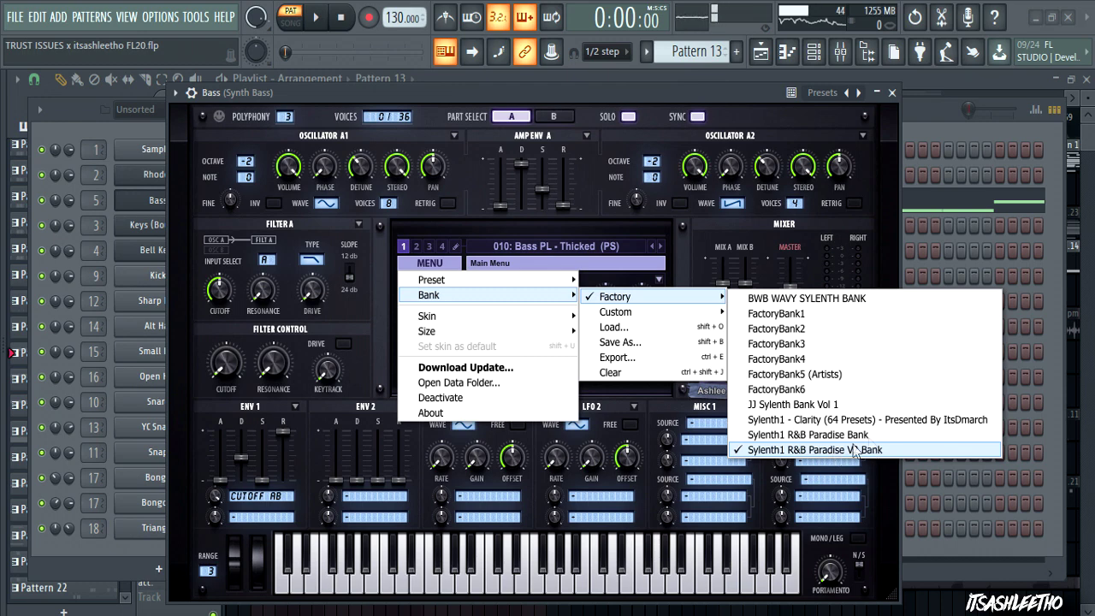
{"action": "left_click", "coordinate": [951, 149]}
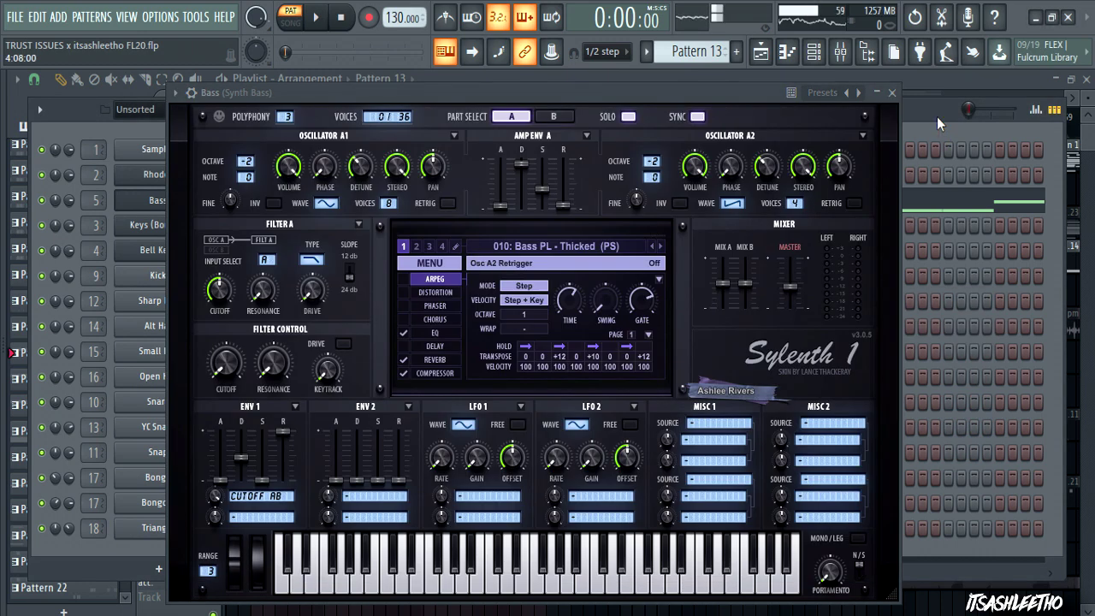
{"action": "left_click", "coordinate": [893, 92]}
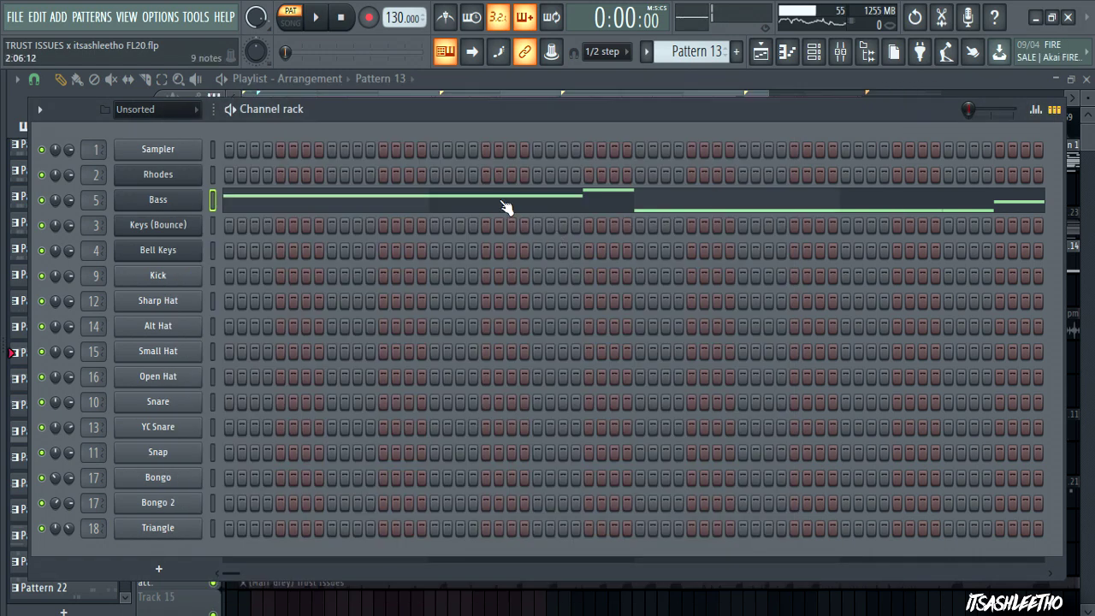
Step: Open the Pattern 13 Bass notes in the piano roll and play the pattern through
{"action": "left_click", "coordinate": [506, 209]}
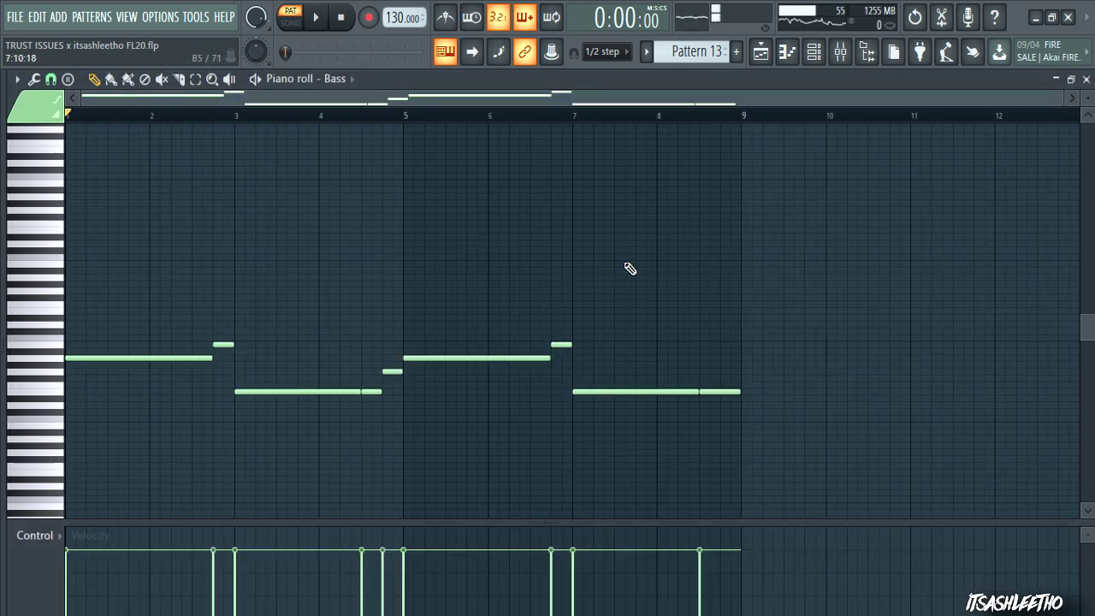
{"action": "left_click", "coordinate": [317, 17]}
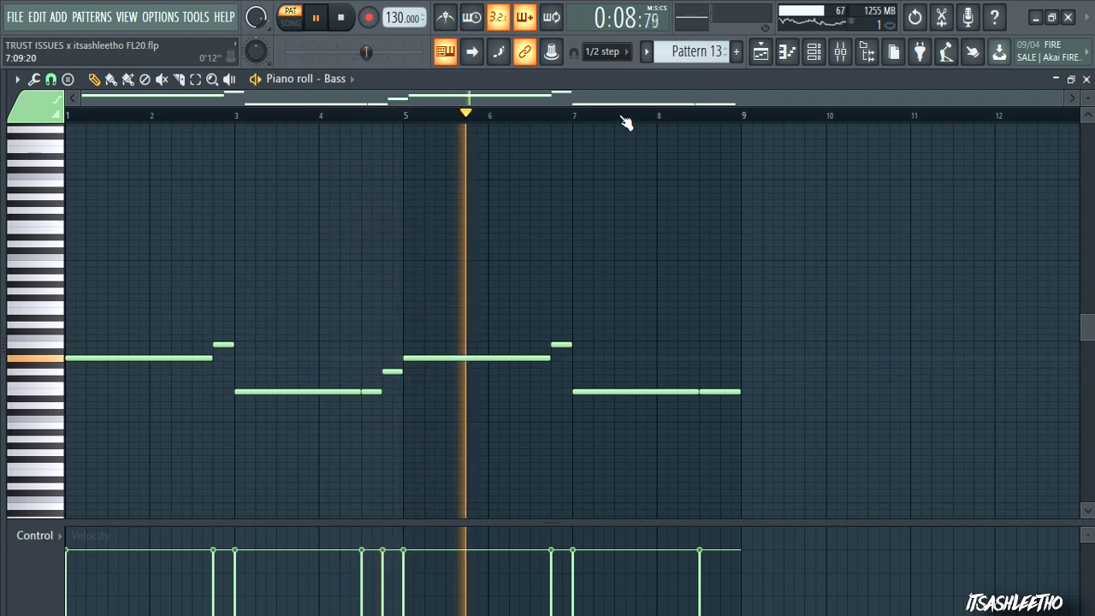
{"action": "left_click", "coordinate": [345, 20]}
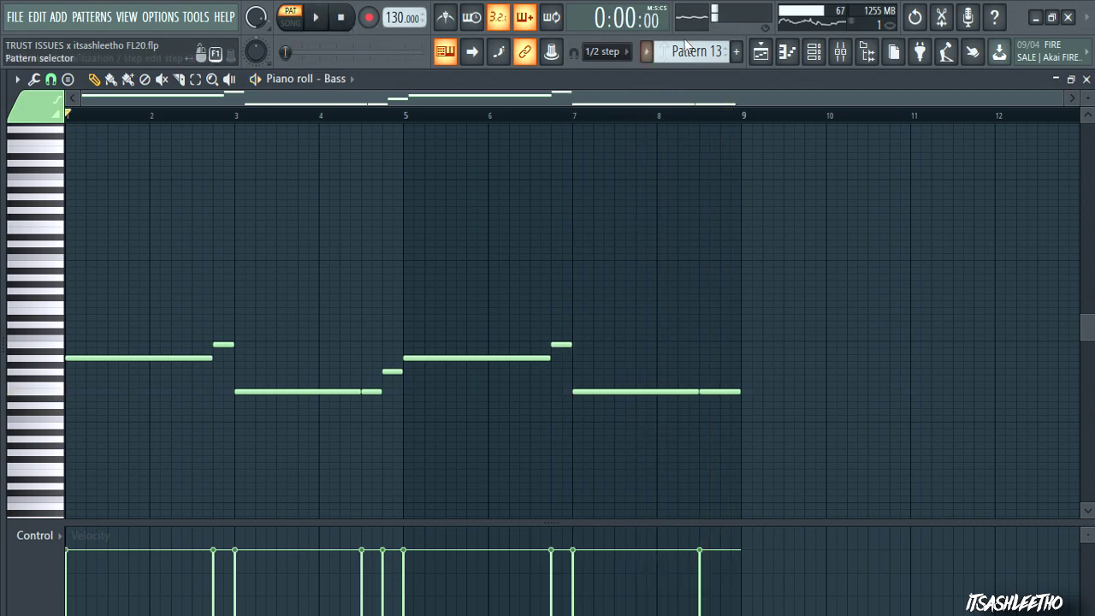
Step: Return to the playlist and play the verse in song mode with only the rhodes and bass parts
{"action": "left_click", "coordinate": [759, 59]}
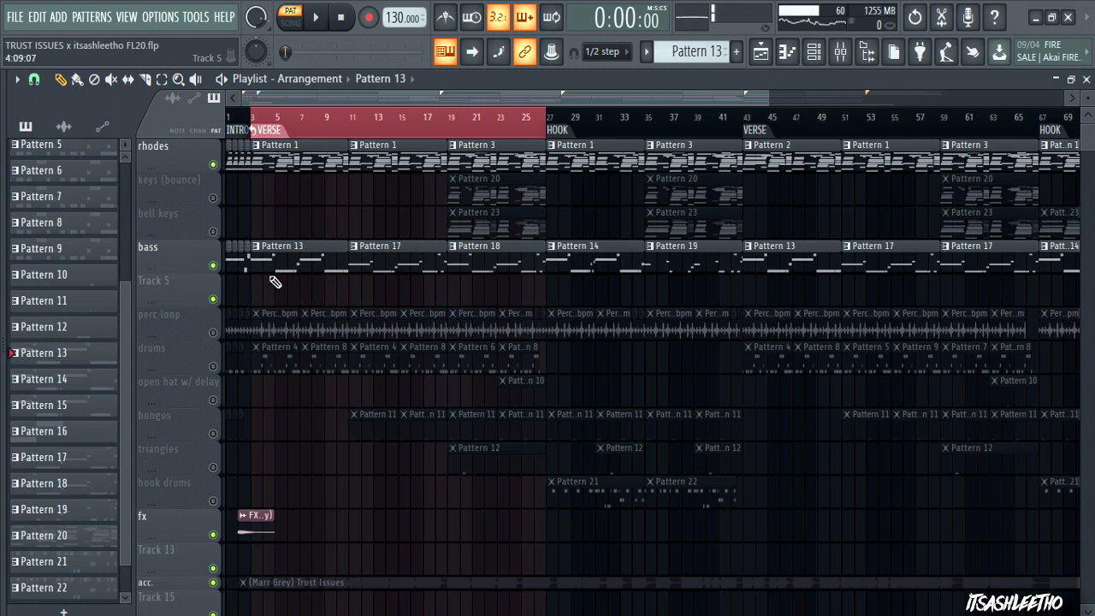
{"action": "scroll", "coordinate": [307, 261], "scroll_direction": "up", "scroll_amount": 2}
{"action": "left_click_drag", "start_coordinate": [352, 100], "coordinate": [313, 103]}
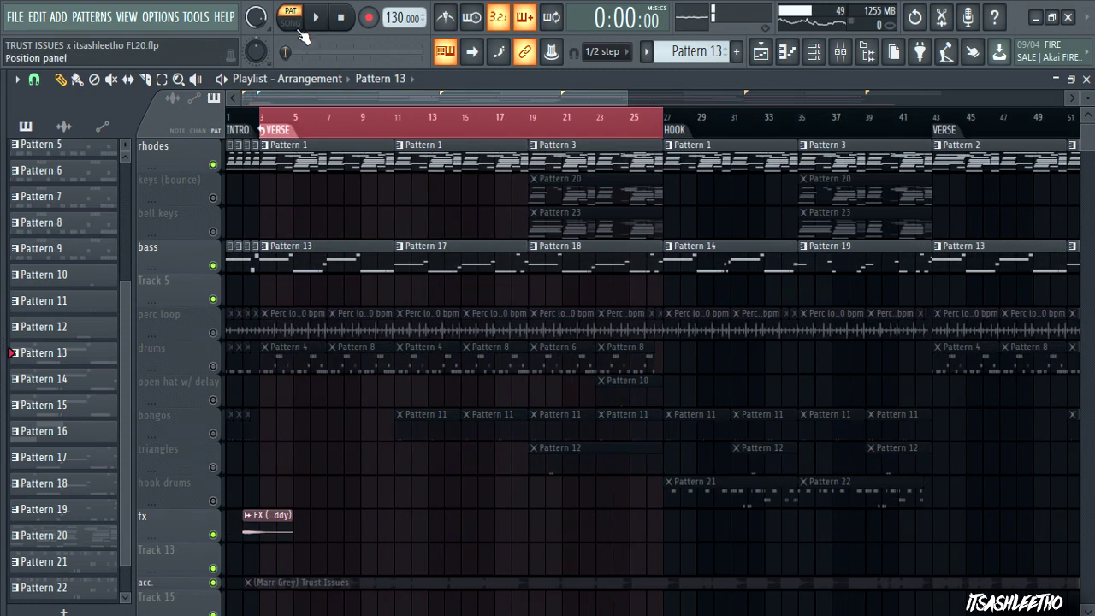
{"action": "left_click", "coordinate": [317, 21]}
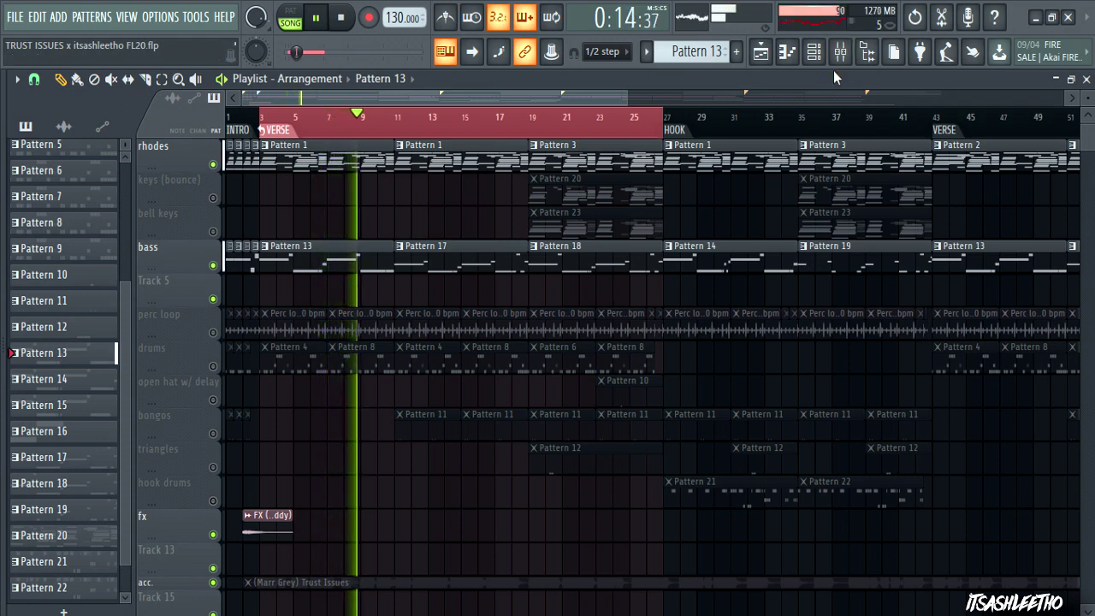
Step: View the Pattern 17 bass notes in the piano roll during playback and return to the playlist
{"action": "double_click", "coordinate": [443, 267]}
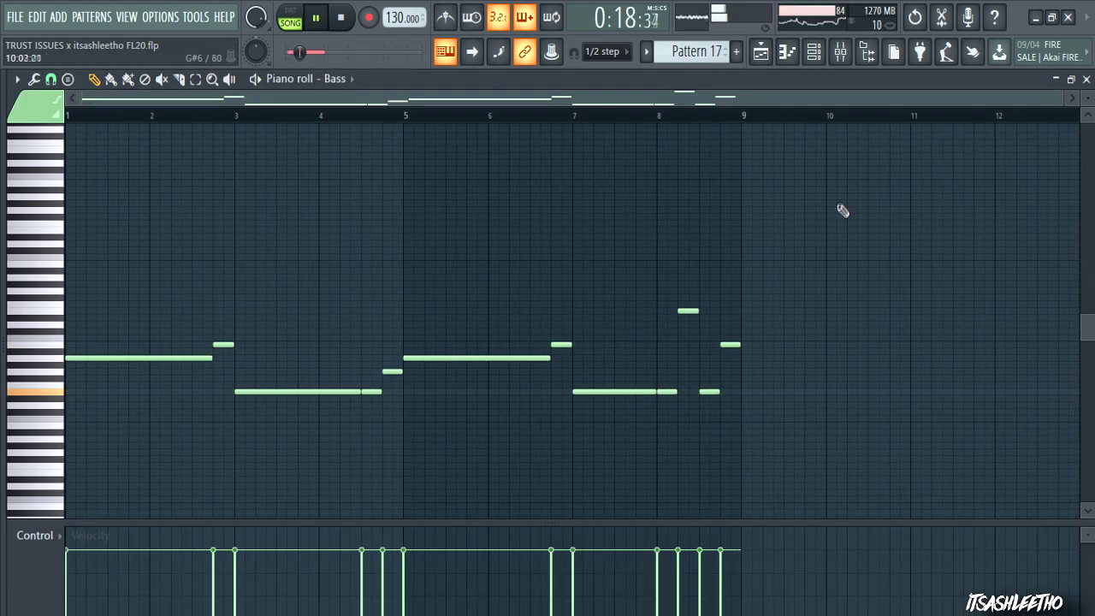
{"action": "left_click_drag", "start_coordinate": [1087, 99], "coordinate": [1085, 114]}
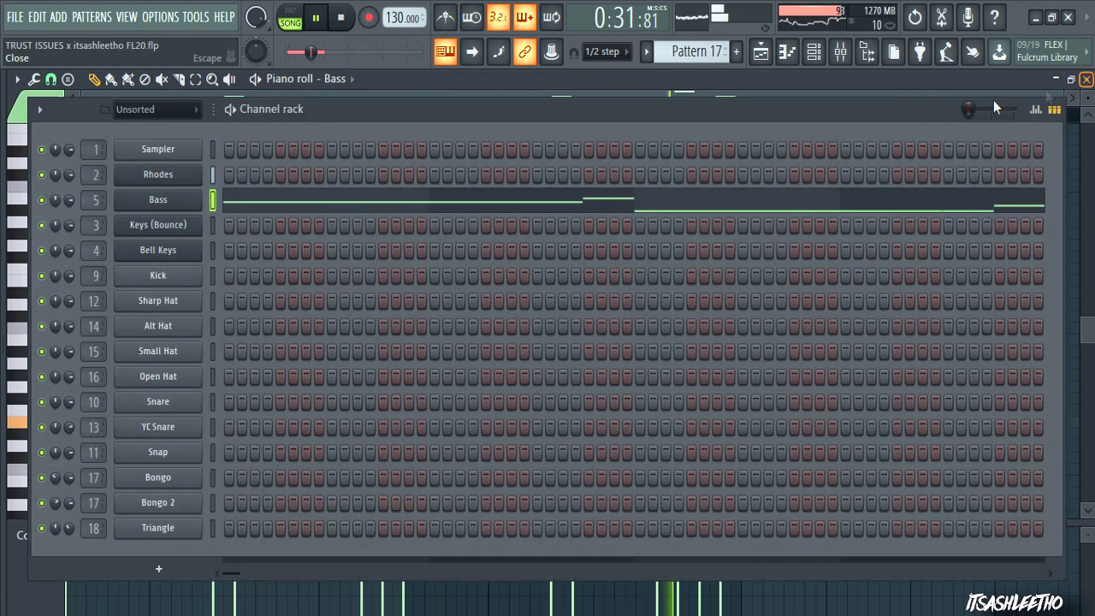
{"action": "left_click", "coordinate": [1086, 79]}
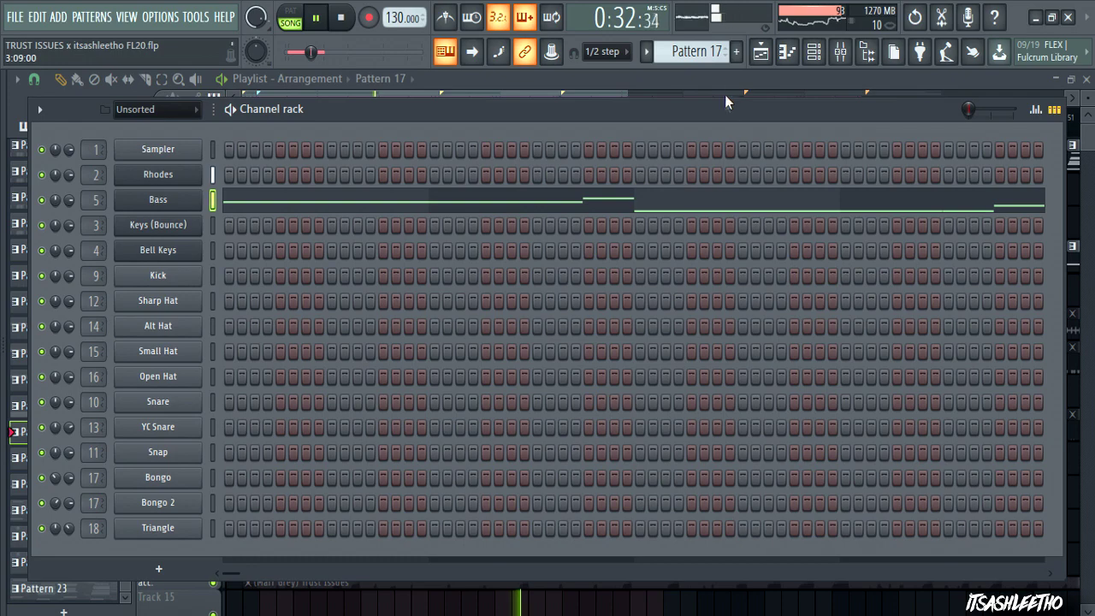
{"action": "left_click", "coordinate": [725, 82]}
Step: View the Pattern 18 bass notes in the piano roll, stop playback and return to the playlist
{"action": "double_click", "coordinate": [579, 262]}
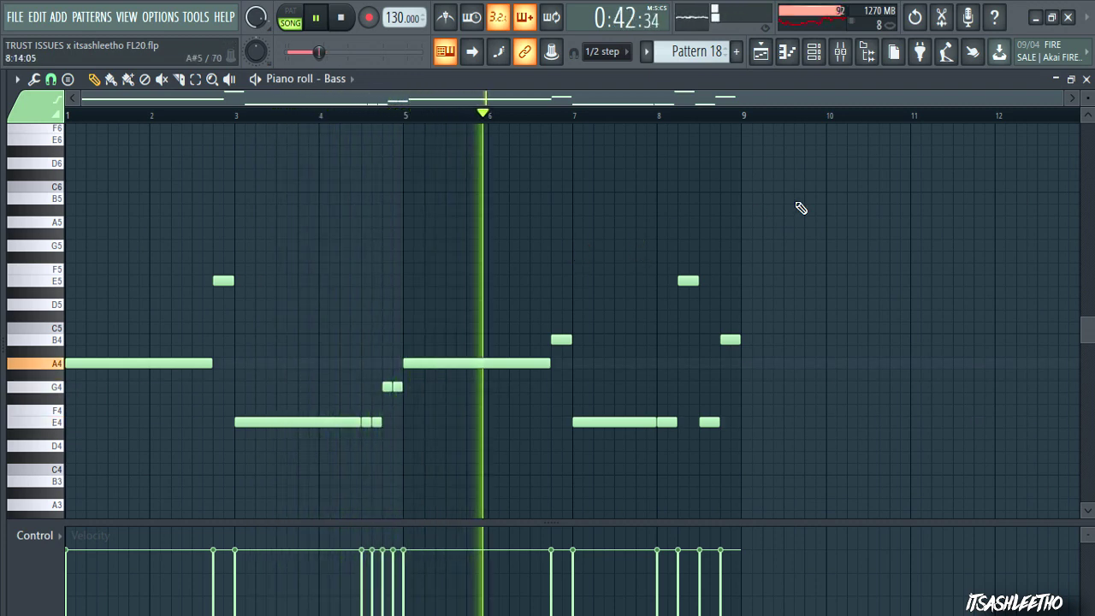
{"action": "left_click", "coordinate": [1086, 79]}
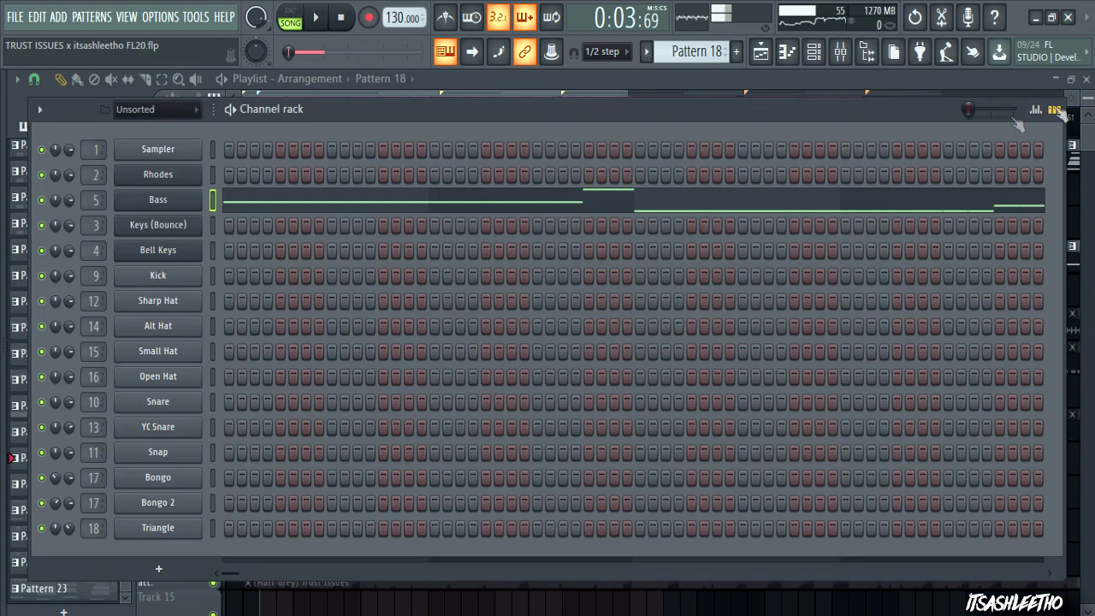
{"action": "left_click", "coordinate": [820, 78]}
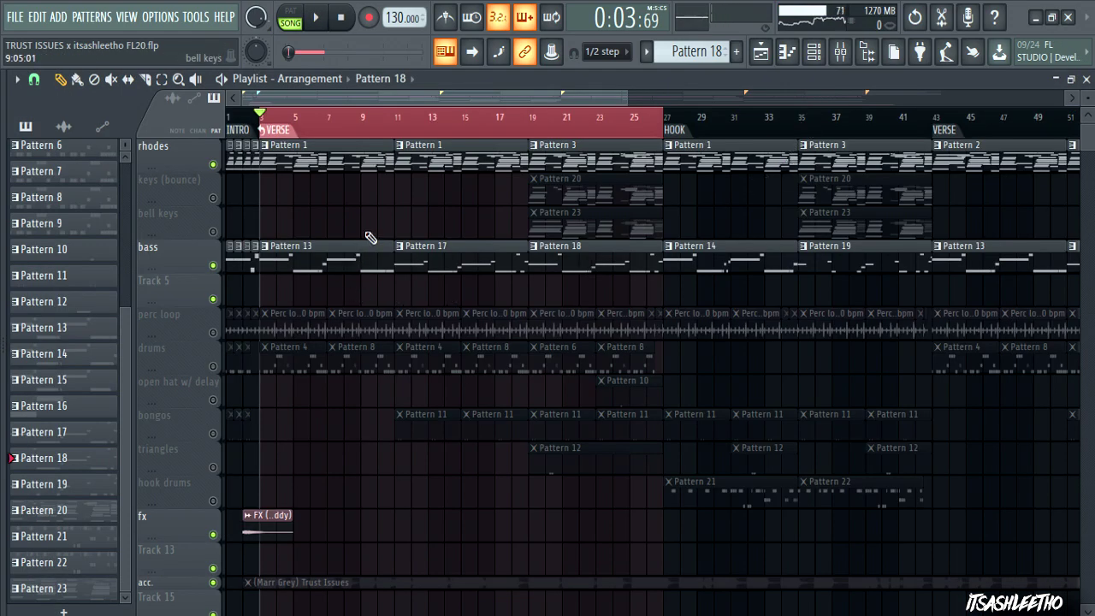
Step: Unmute the keys (bounce) playlist track and open Pattern 20's Keys (Bounce) notes in the piano roll
{"action": "left_click", "coordinate": [214, 199]}
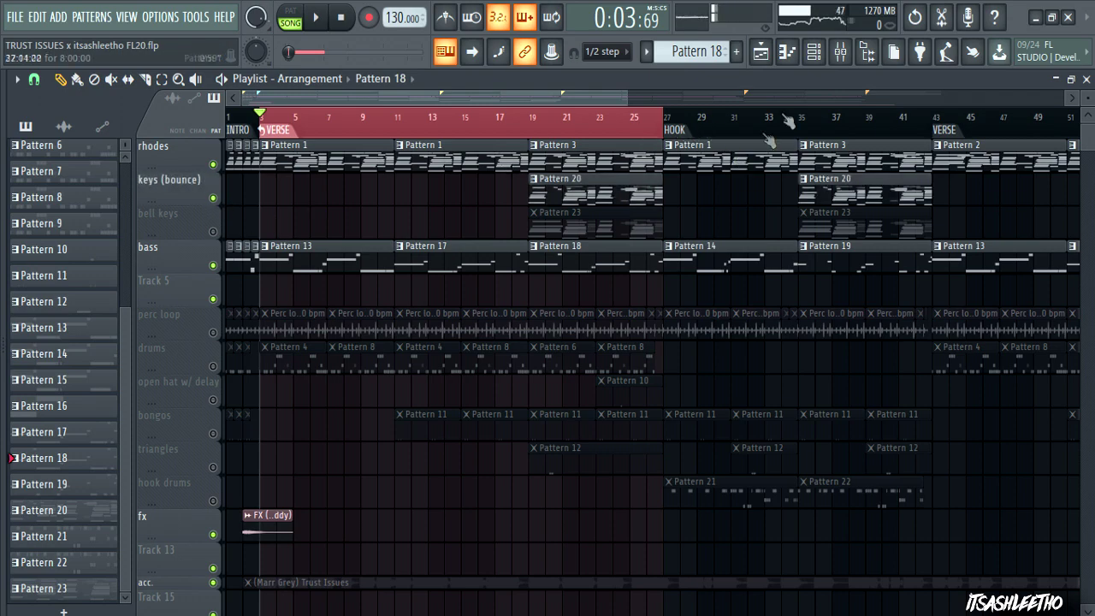
{"action": "left_click", "coordinate": [816, 56]}
{"action": "scroll", "coordinate": [712, 65], "scroll_direction": "down", "scroll_amount": 2}
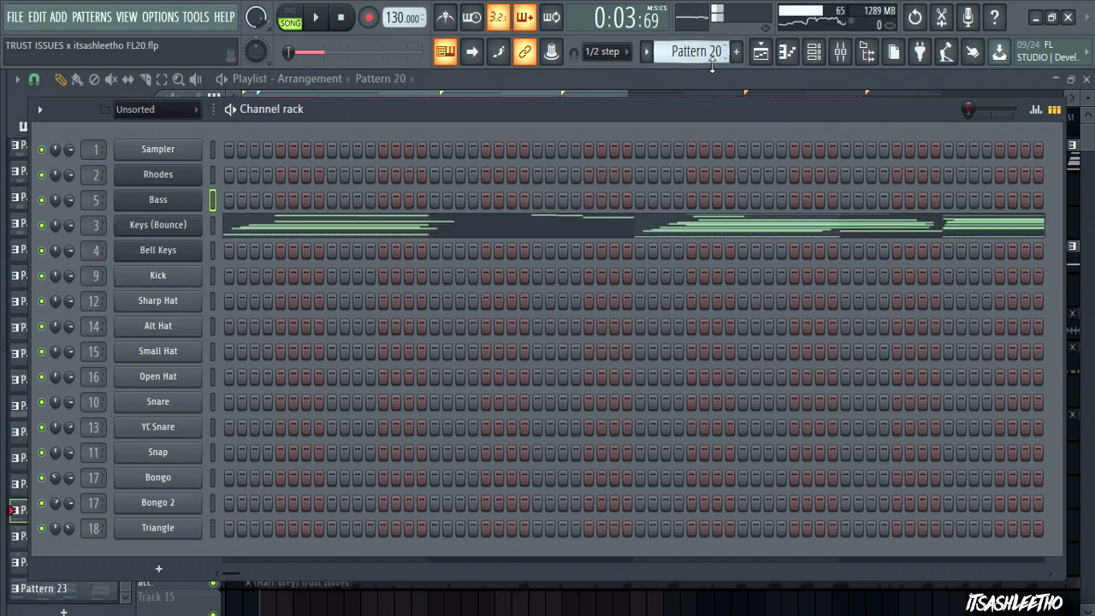
{"action": "left_click", "coordinate": [355, 235]}
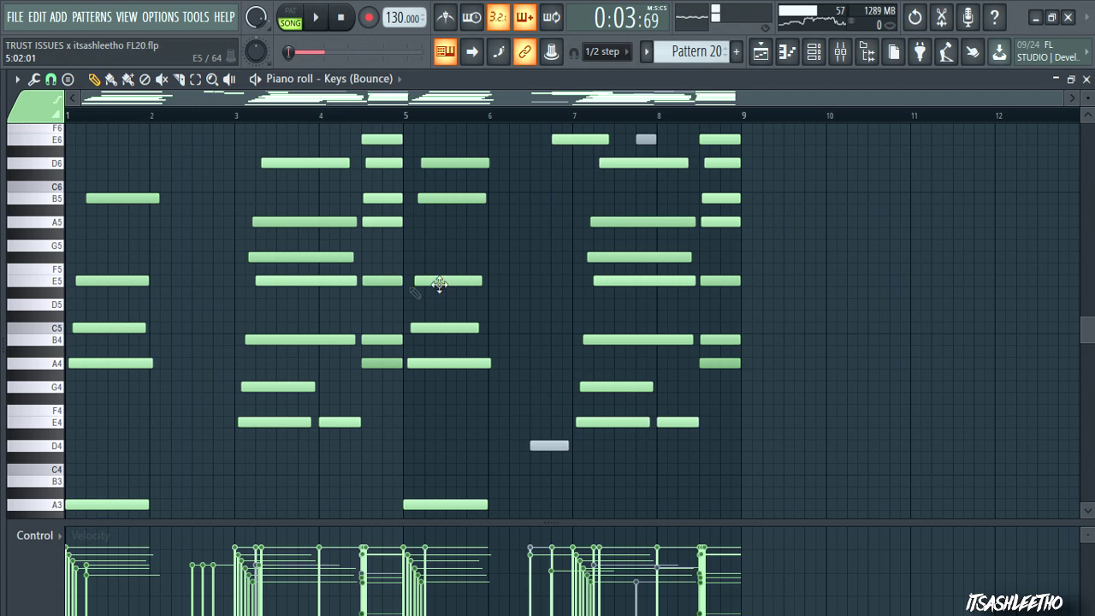
{"action": "scroll", "coordinate": [34, 321], "scroll_direction": "down", "scroll_amount": 3}
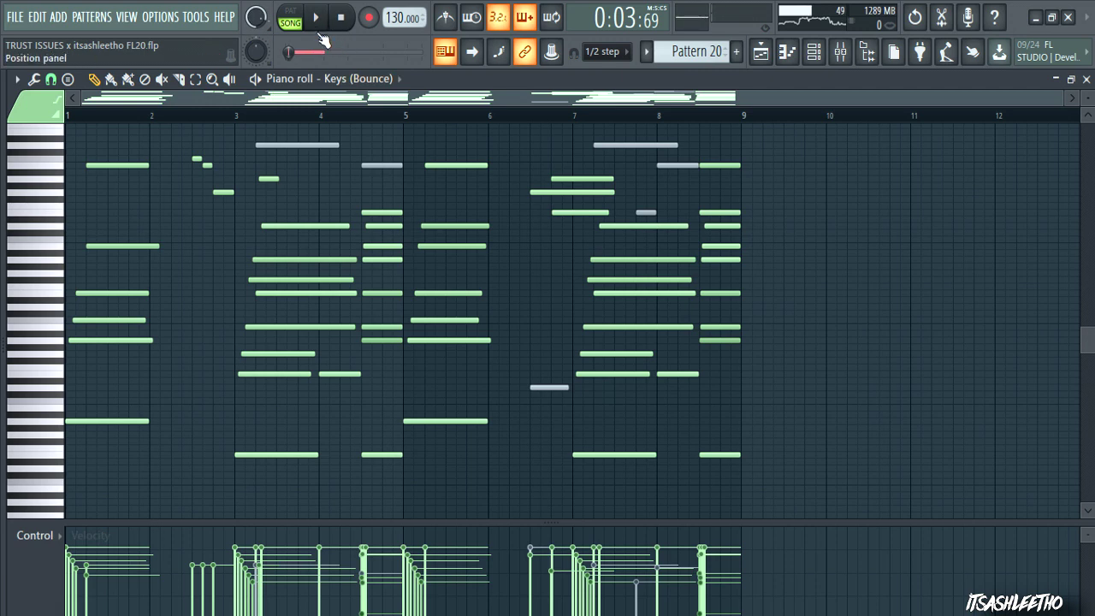
Step: Play Pattern 20 through in pattern mode, stop it and leave the Keys (Bounce) piano roll
{"action": "left_click", "coordinate": [317, 22]}
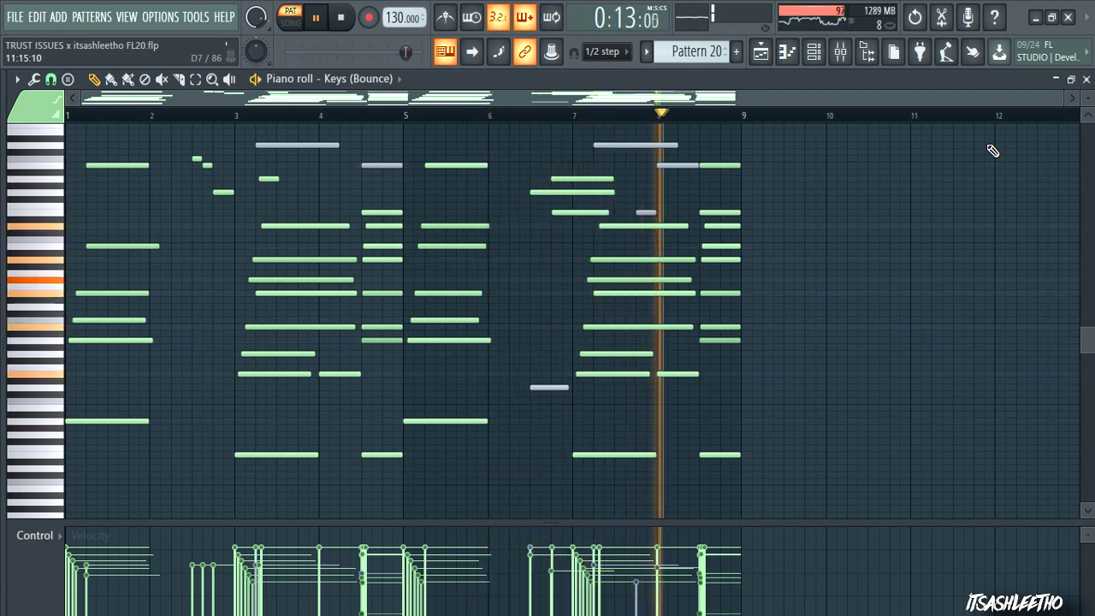
{"action": "key", "text": "space"}
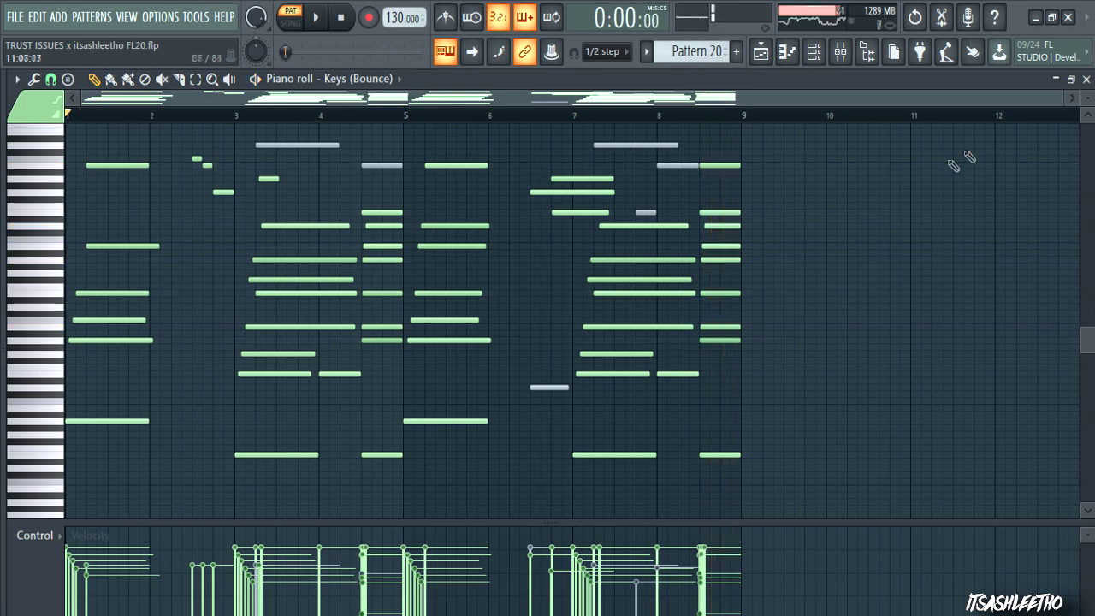
{"action": "key", "text": "F7"}
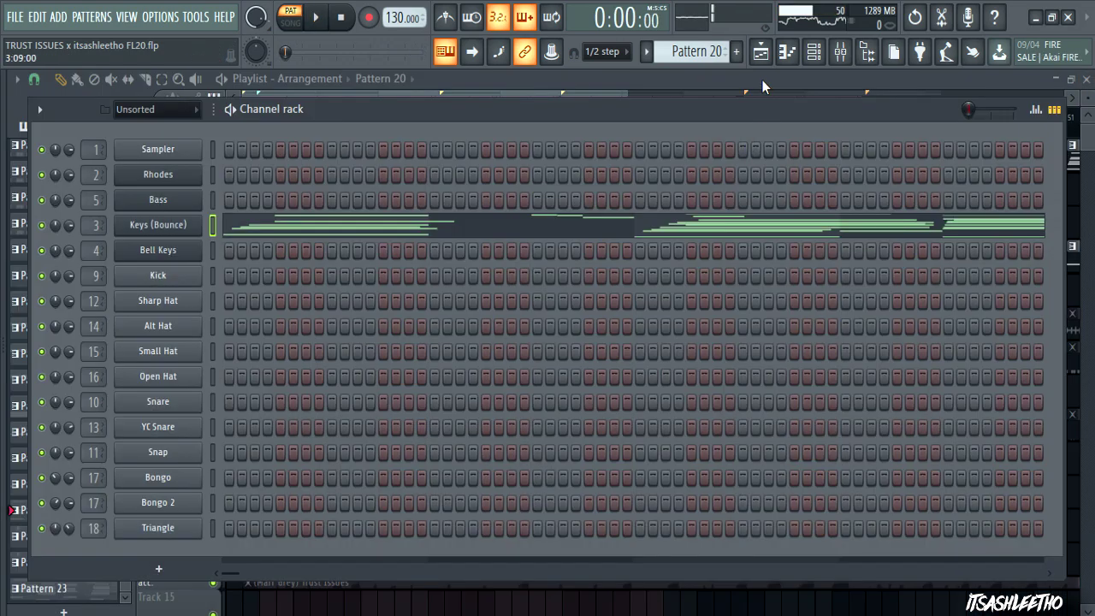
{"action": "key", "text": "F6"}
Step: Unmute the bell keys playlist track and open its Pattern 23 clip in the piano roll
{"action": "left_click", "coordinate": [214, 231]}
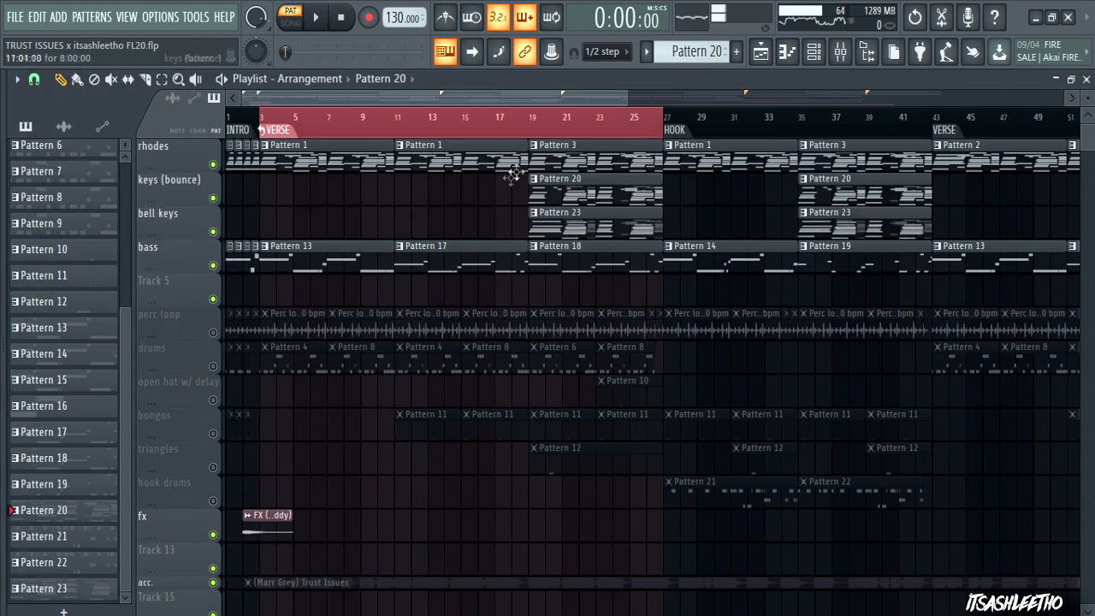
{"action": "double_click", "coordinate": [612, 234]}
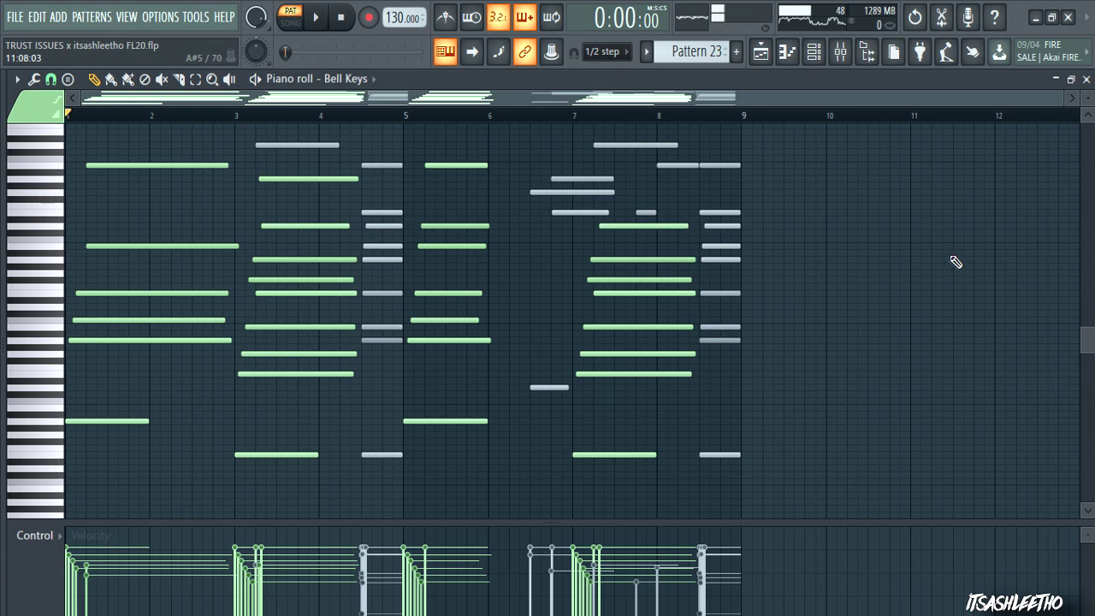
{"action": "left_click_drag", "start_coordinate": [1088, 99], "coordinate": [1088, 104]}
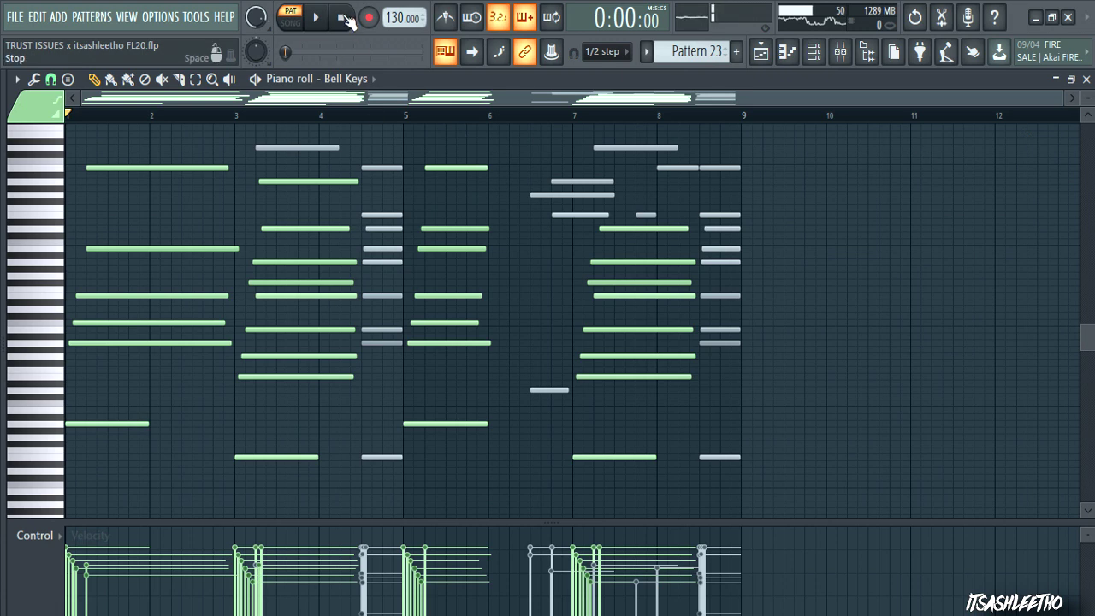
Step: Play Pattern 23 while checking the effects chain on the Bell Keys mixer track, and stop playback
{"action": "left_click", "coordinate": [319, 20]}
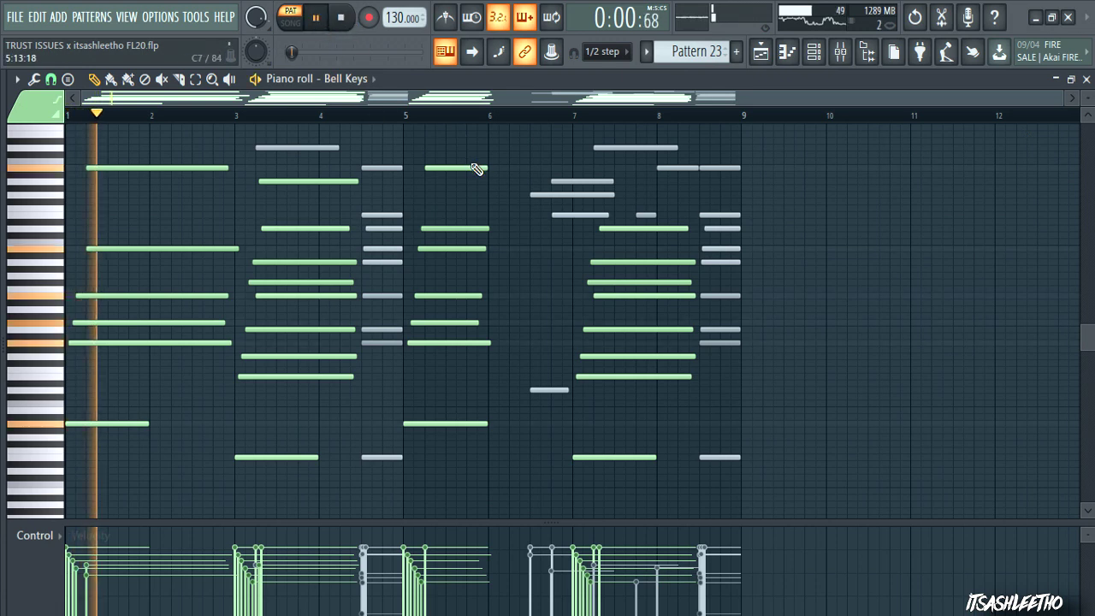
{"action": "left_click", "coordinate": [841, 54]}
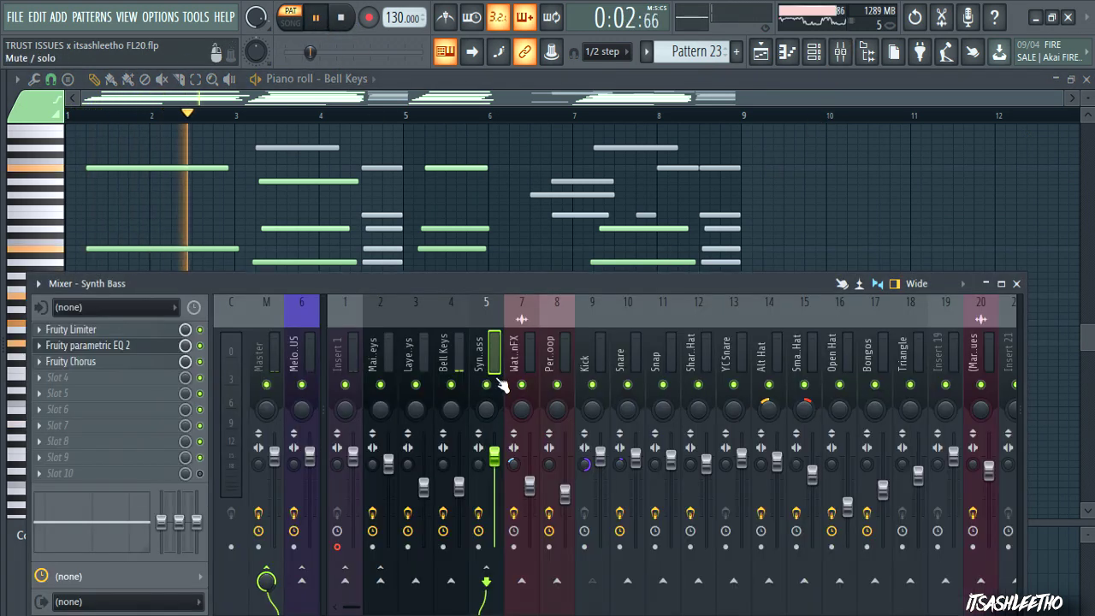
{"action": "left_click", "coordinate": [456, 349]}
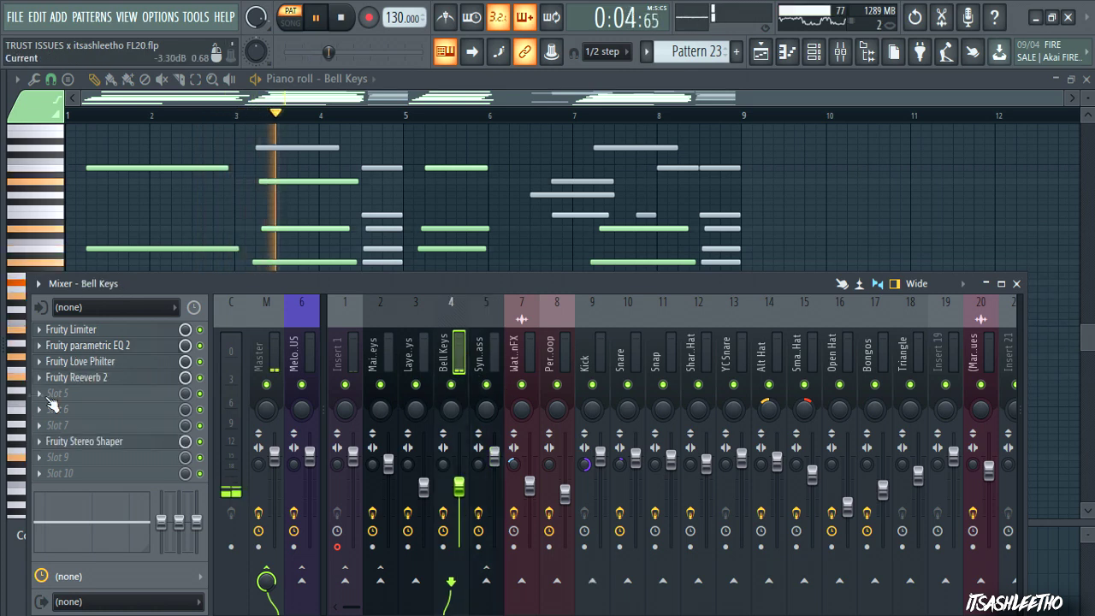
{"action": "left_click", "coordinate": [496, 88]}
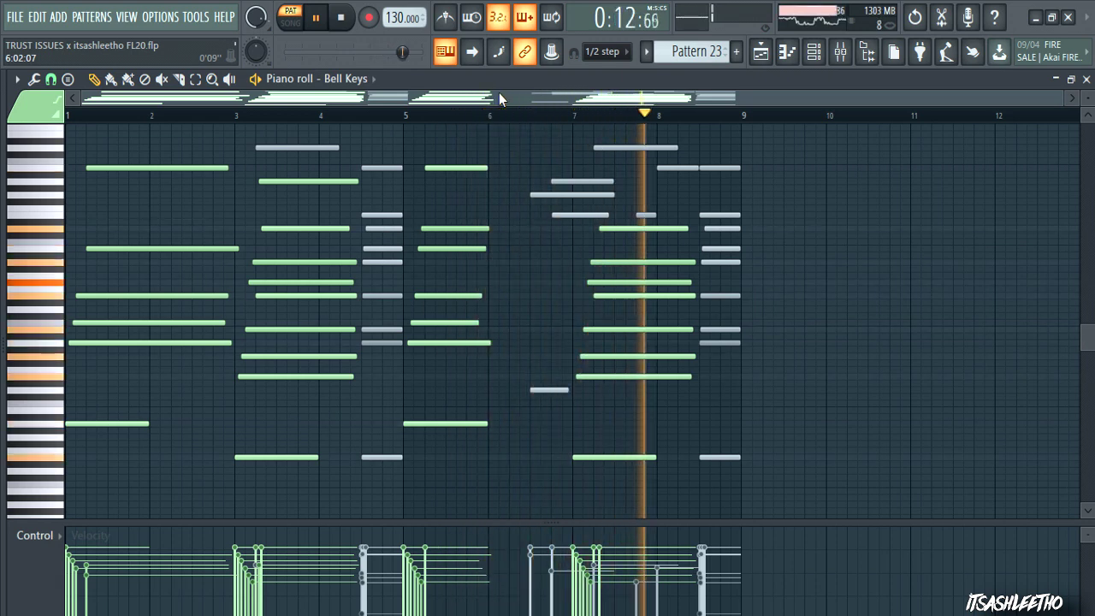
{"action": "key", "text": "space"}
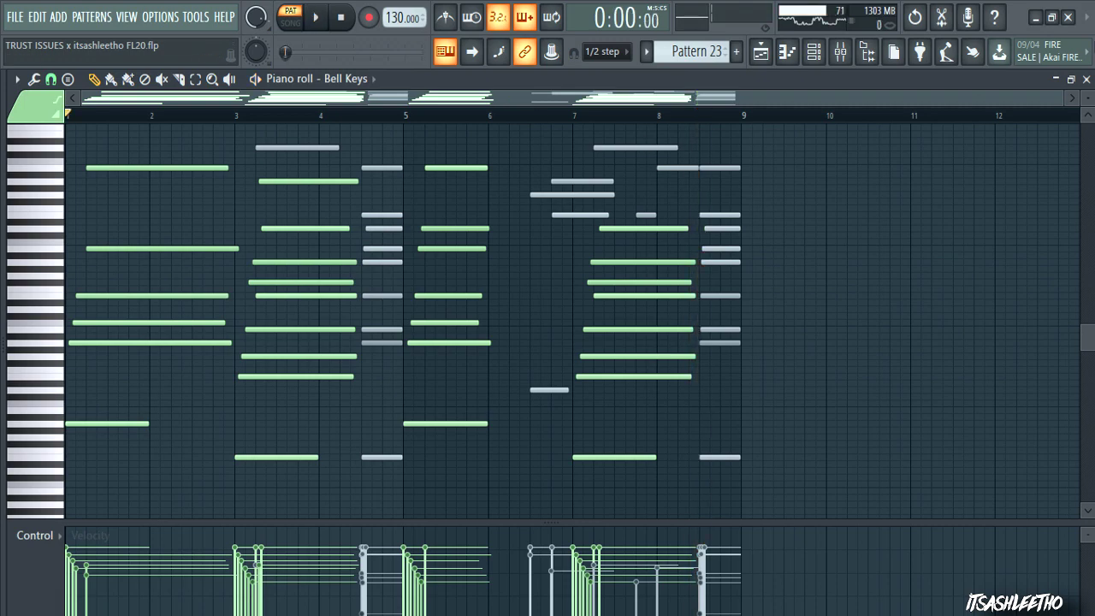
Step: Return to the playlist and play the verse in song mode with the keys (bounce) and bell keys parts included
{"action": "left_click", "coordinate": [1087, 79]}
{"action": "left_click", "coordinate": [770, 88]}
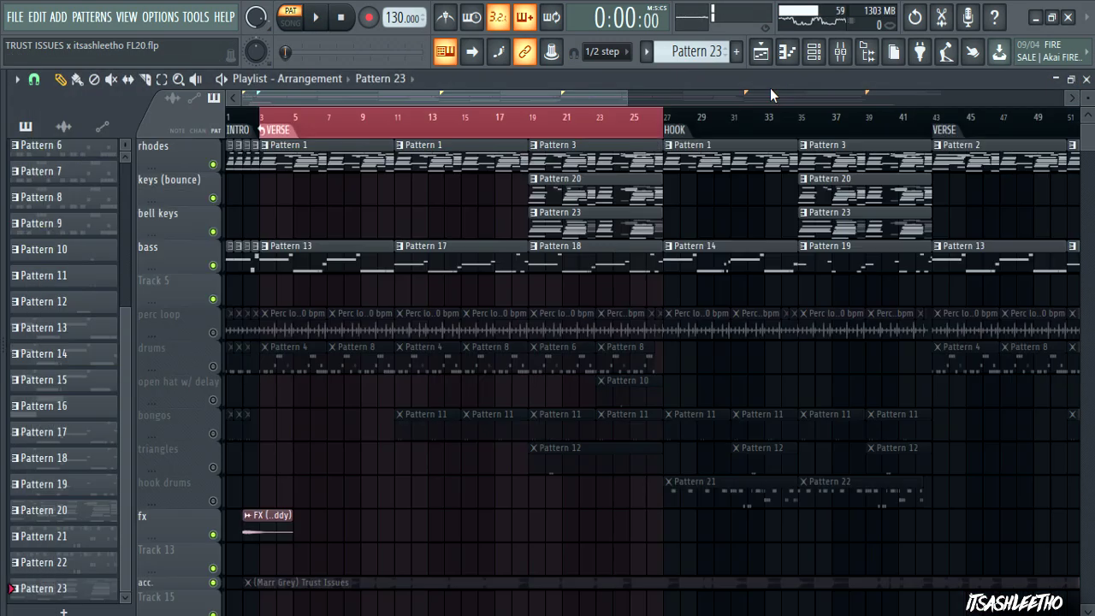
{"action": "left_click", "coordinate": [316, 19]}
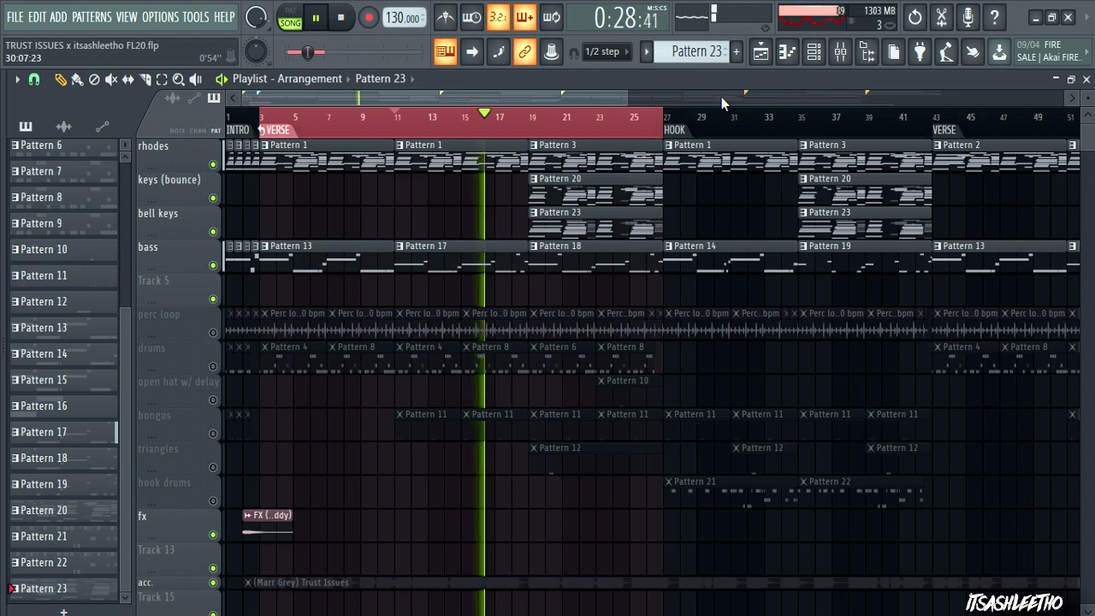
Step: Check the effects chains on the Layered Keys and Synth Bass mixer tracks during playback
{"action": "left_click", "coordinate": [841, 53]}
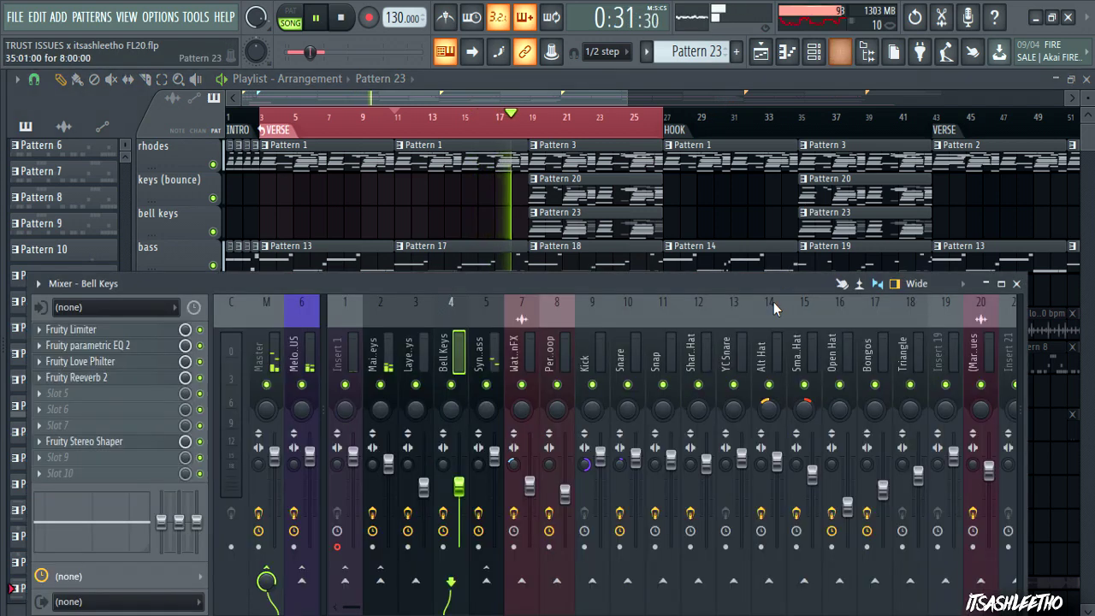
{"action": "left_click", "coordinate": [423, 351]}
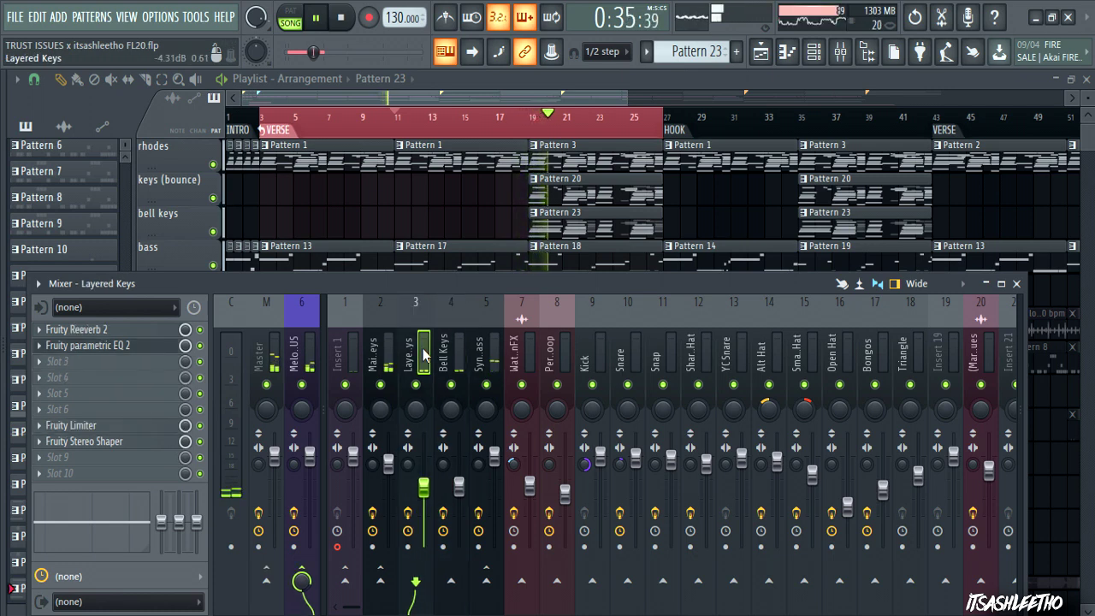
{"action": "left_click", "coordinate": [488, 357]}
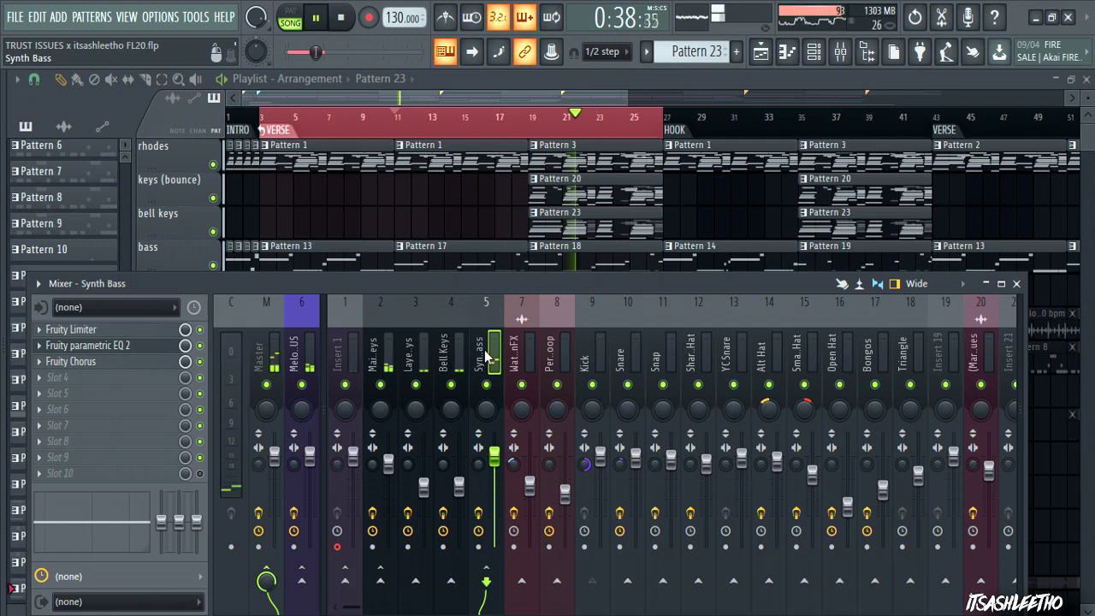
Step: Open Fruity parametric EQ 2 on the Synth Bass mixer track, stop playback and examine the EQ's low and high cuts
{"action": "left_click", "coordinate": [167, 347]}
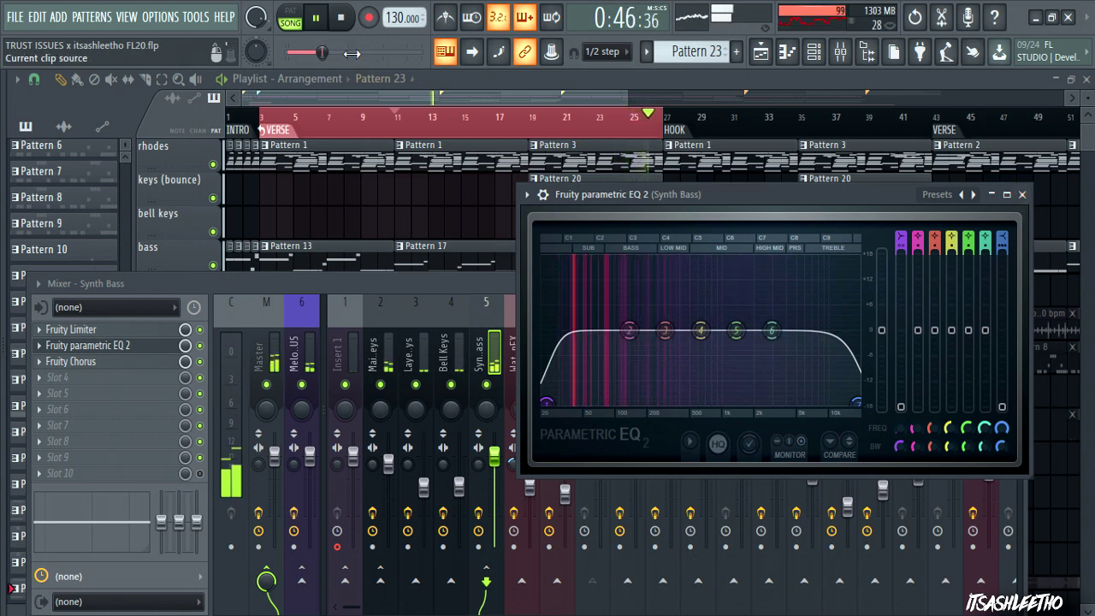
{"action": "left_click", "coordinate": [343, 27]}
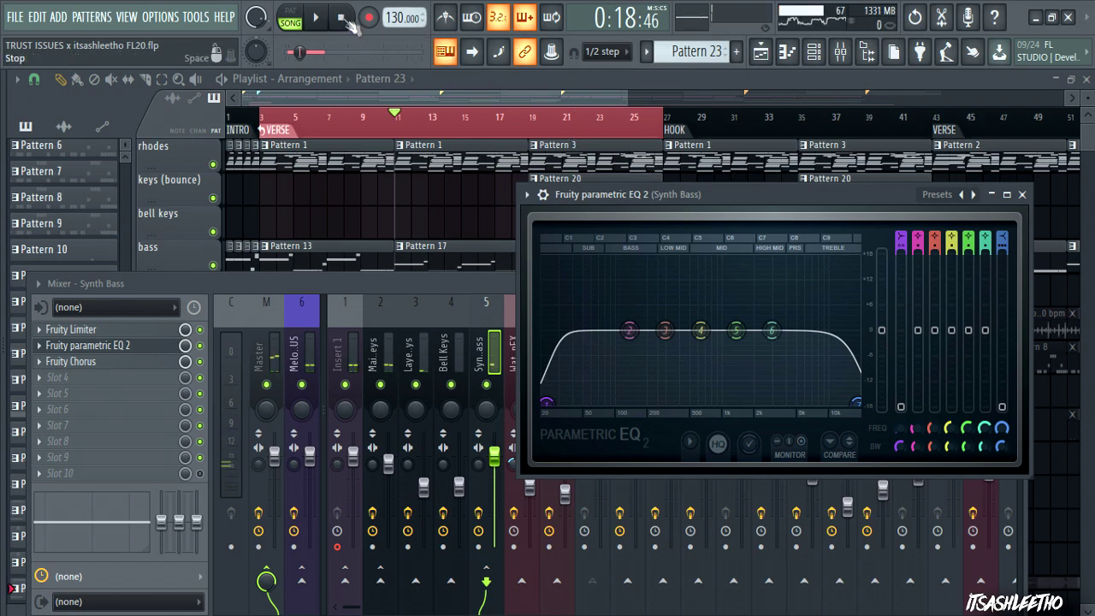
{"action": "left_click_drag", "start_coordinate": [726, 193], "coordinate": [710, 227]}
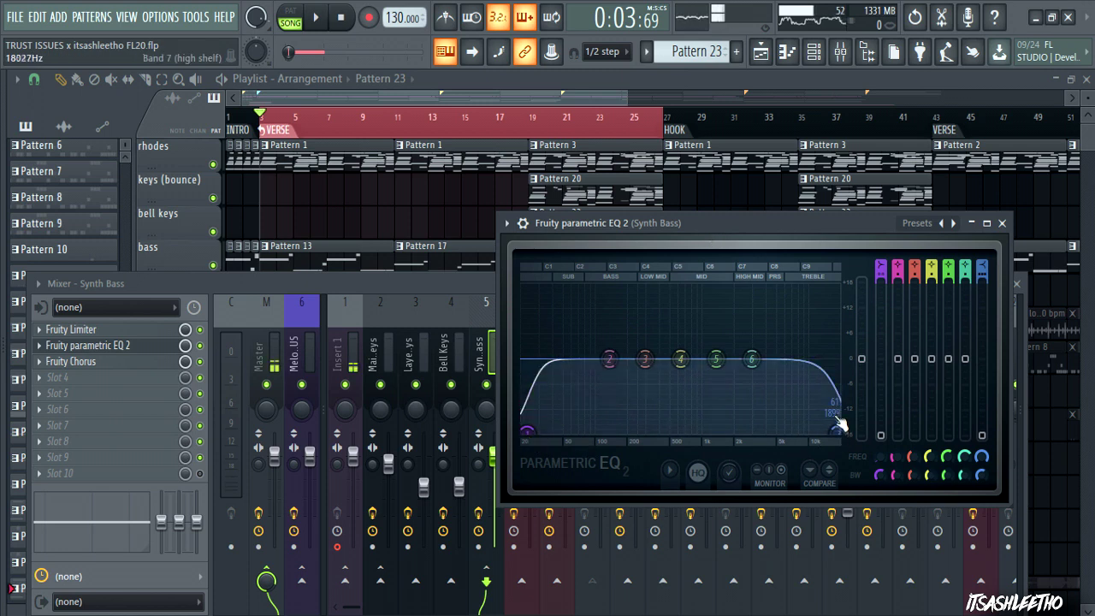
Step: Close the Synth Bass EQ and inspect the Fruity Limiter on the same mixer track
{"action": "left_click", "coordinate": [1002, 223]}
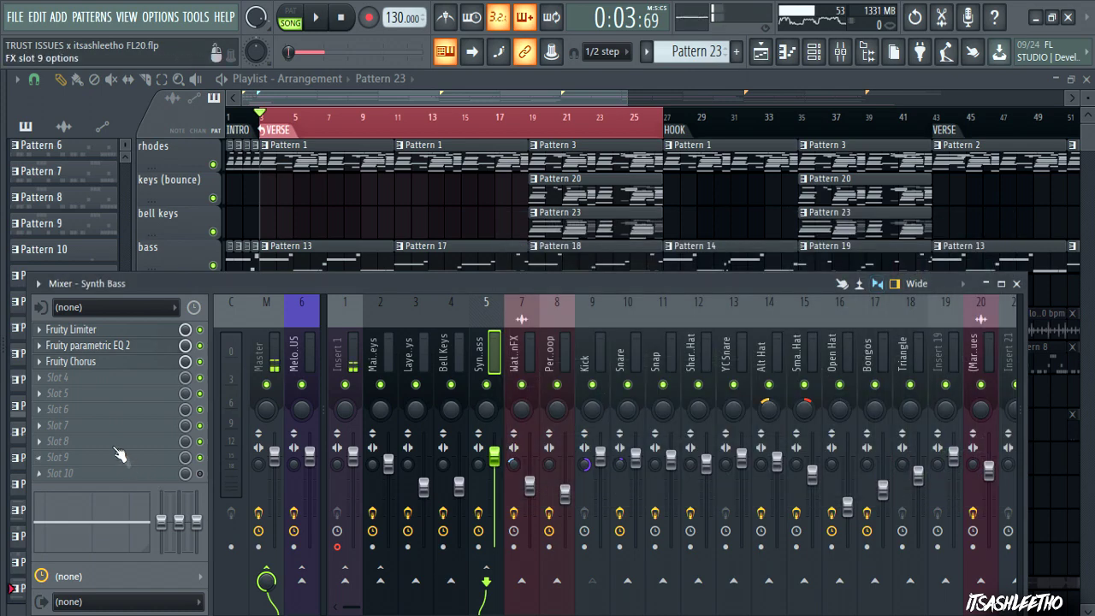
{"action": "left_click", "coordinate": [144, 332]}
{"action": "left_click", "coordinate": [947, 203]}
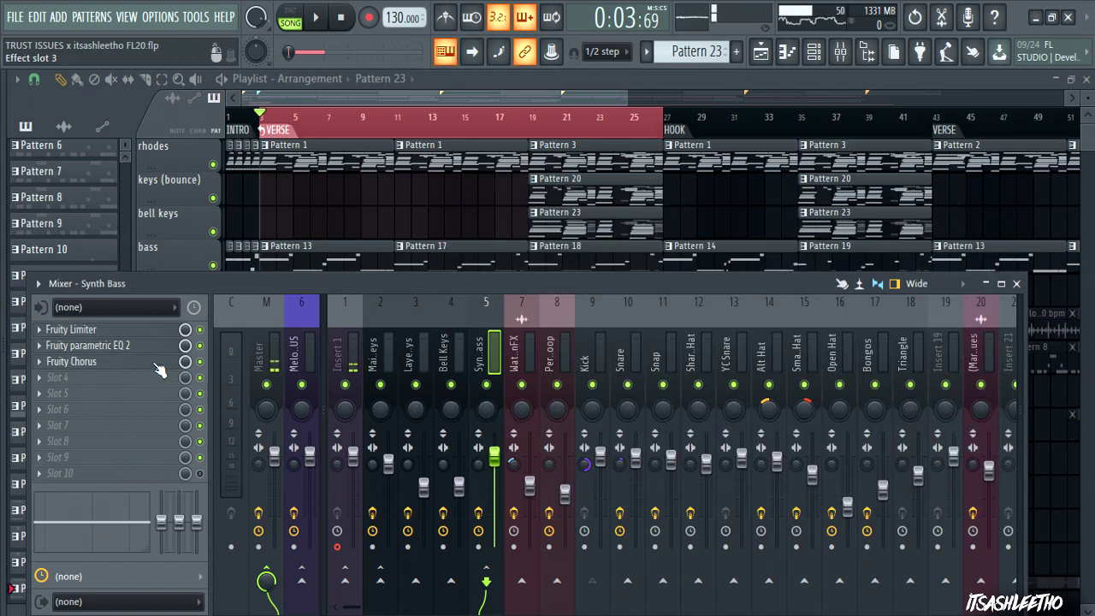
Step: Inspect Fruity Reeverb 2, Fruity parametric EQ 2 and Fruity Limiter on the Layered Keys mixer track, closing their windows when done
{"action": "left_click", "coordinate": [420, 351]}
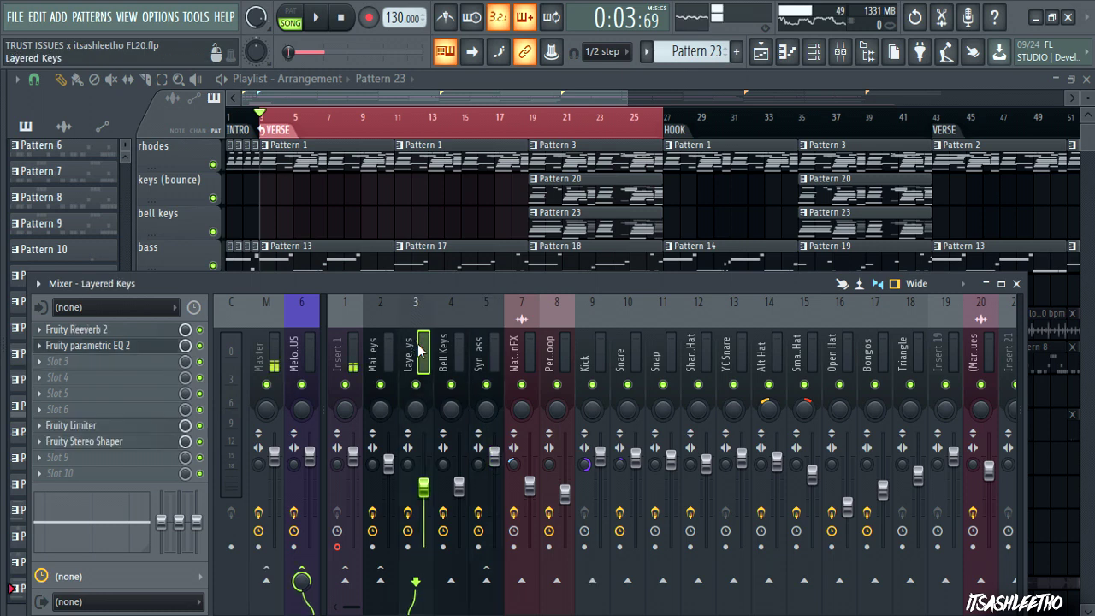
{"action": "left_click", "coordinate": [122, 331]}
{"action": "left_click", "coordinate": [517, 266]}
{"action": "left_click", "coordinate": [127, 345]}
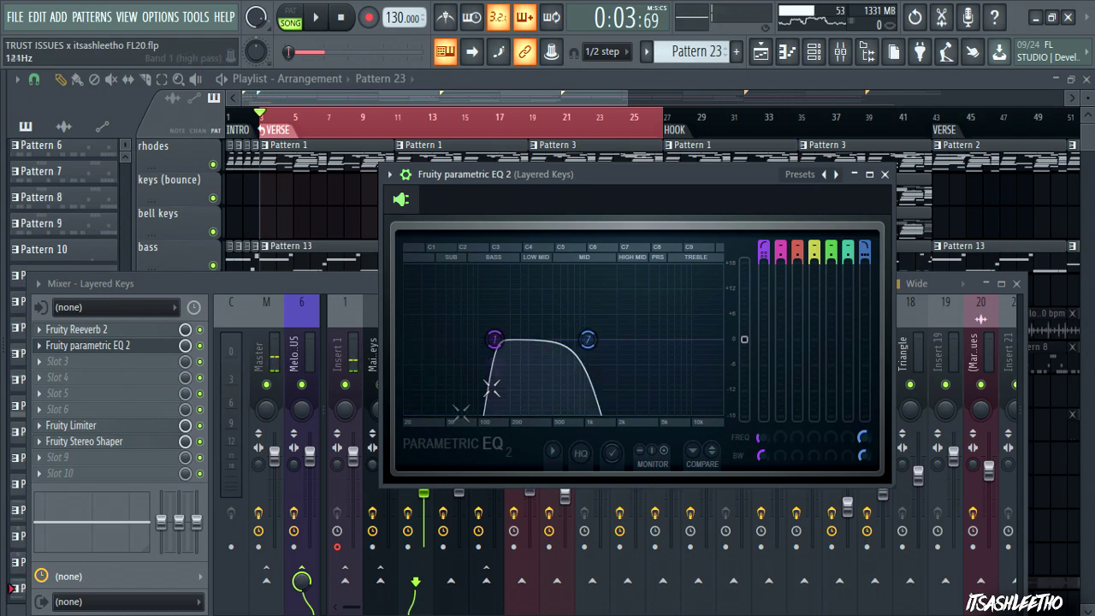
{"action": "left_click", "coordinate": [150, 430]}
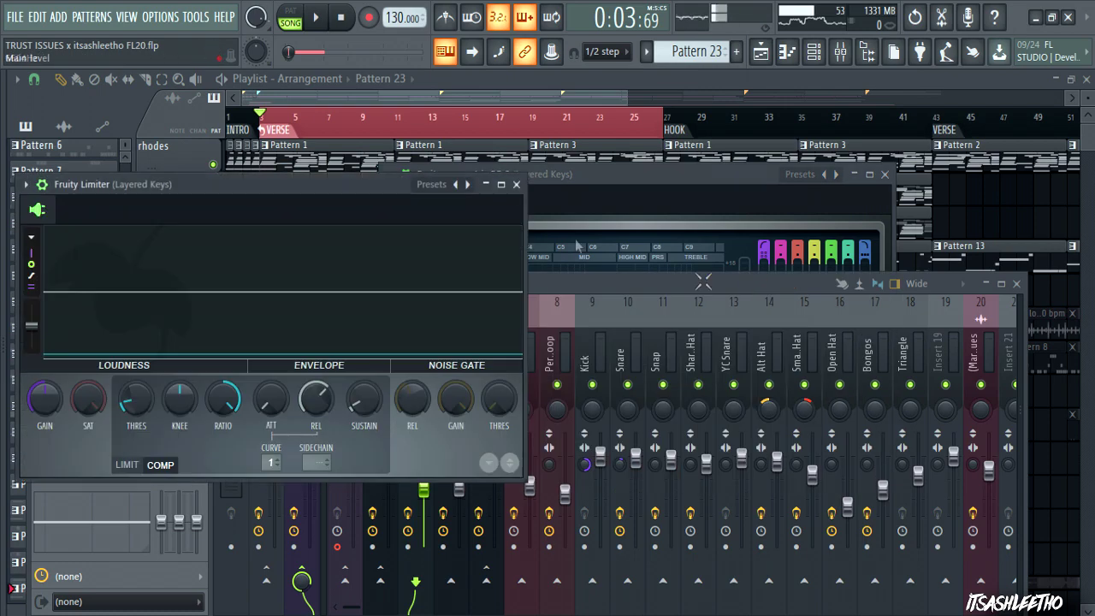
{"action": "left_click", "coordinate": [523, 186]}
{"action": "left_click", "coordinate": [886, 175]}
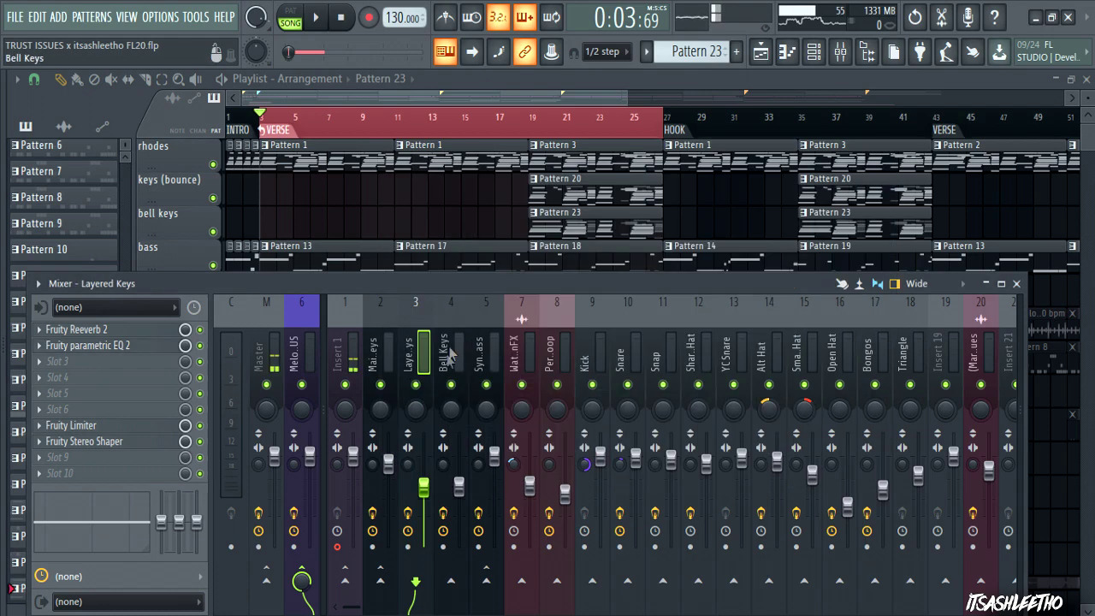
Step: Inspect Fruity Love Philter, Fruity parametric EQ 2 and Fruity Limiter on the Bell Keys mixer track, closing each window
{"action": "left_click", "coordinate": [449, 349]}
{"action": "left_click", "coordinate": [102, 361]}
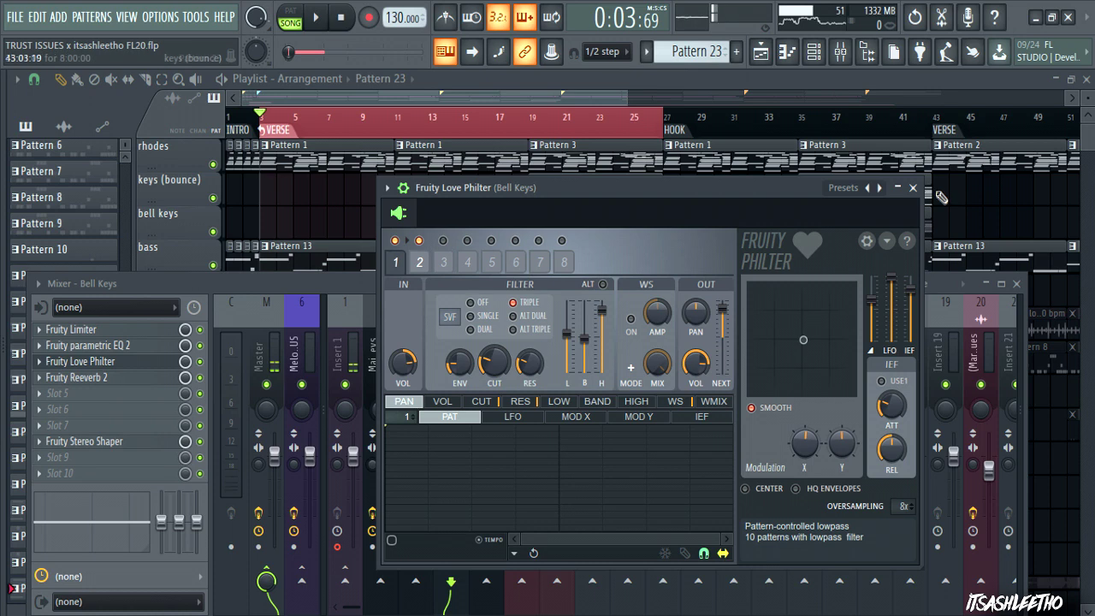
{"action": "left_click", "coordinate": [913, 188]}
{"action": "left_click", "coordinate": [128, 346]}
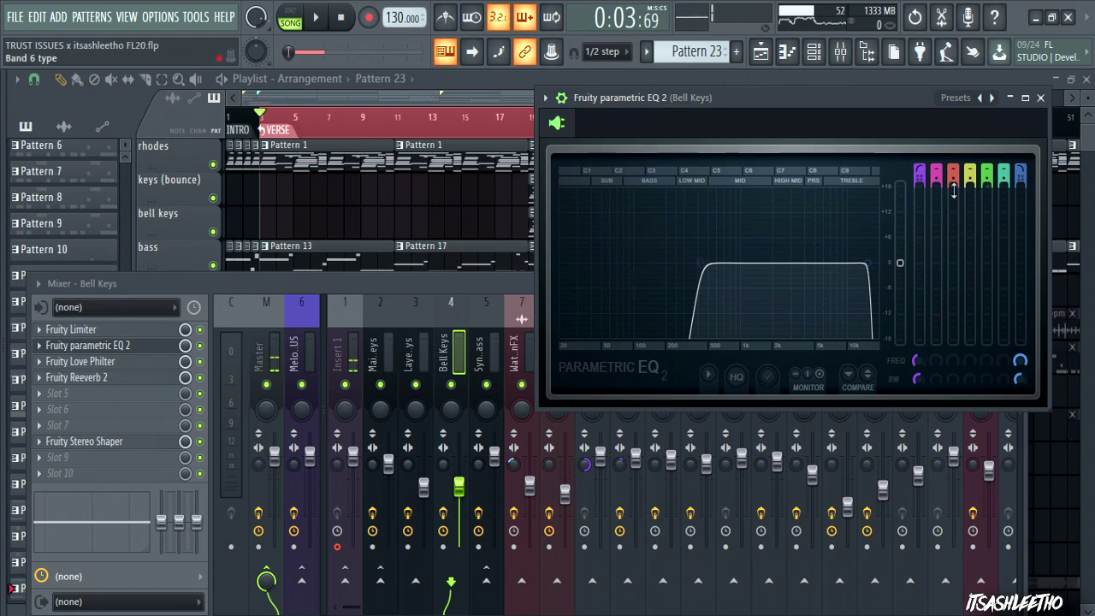
{"action": "left_click", "coordinate": [1040, 100]}
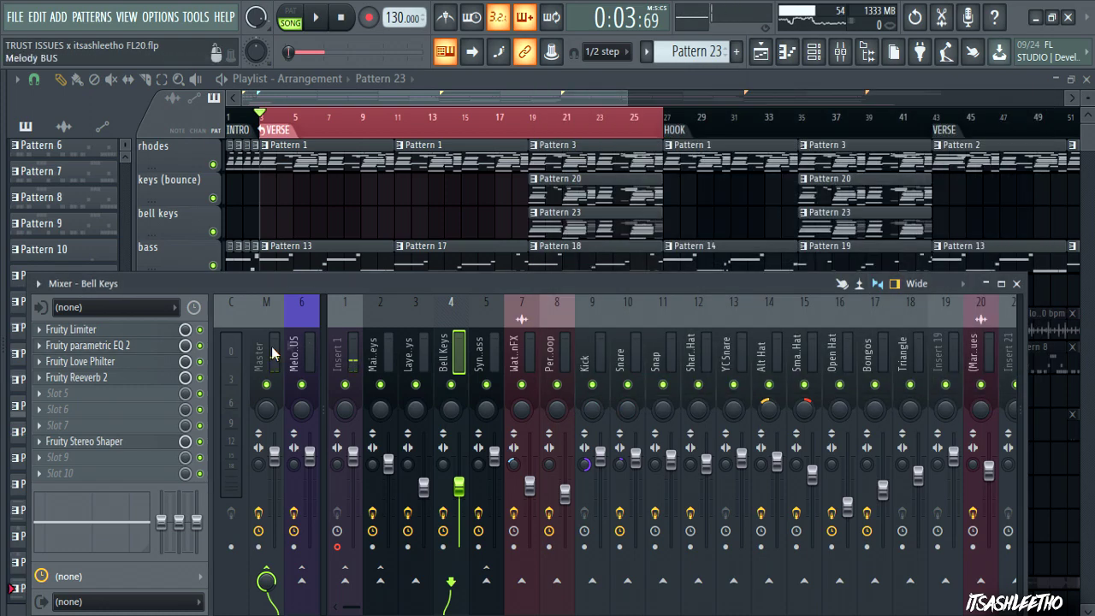
{"action": "left_click", "coordinate": [158, 330]}
{"action": "left_click", "coordinate": [593, 265]}
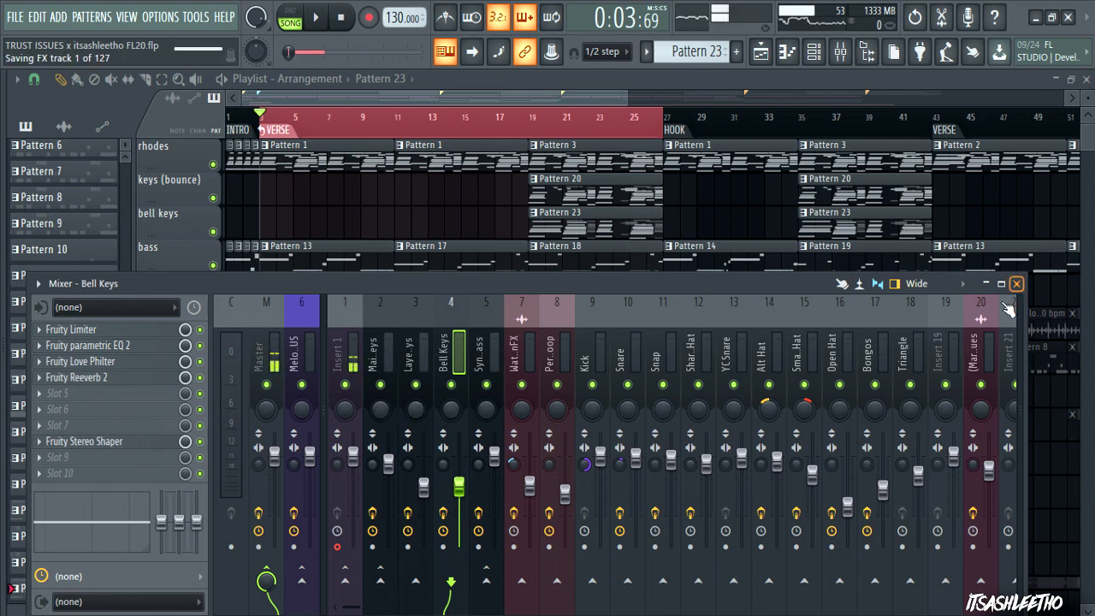
Step: Hide the mixer, select the first HOOK section in the playlist and play it in song mode
{"action": "key", "text": "F9"}
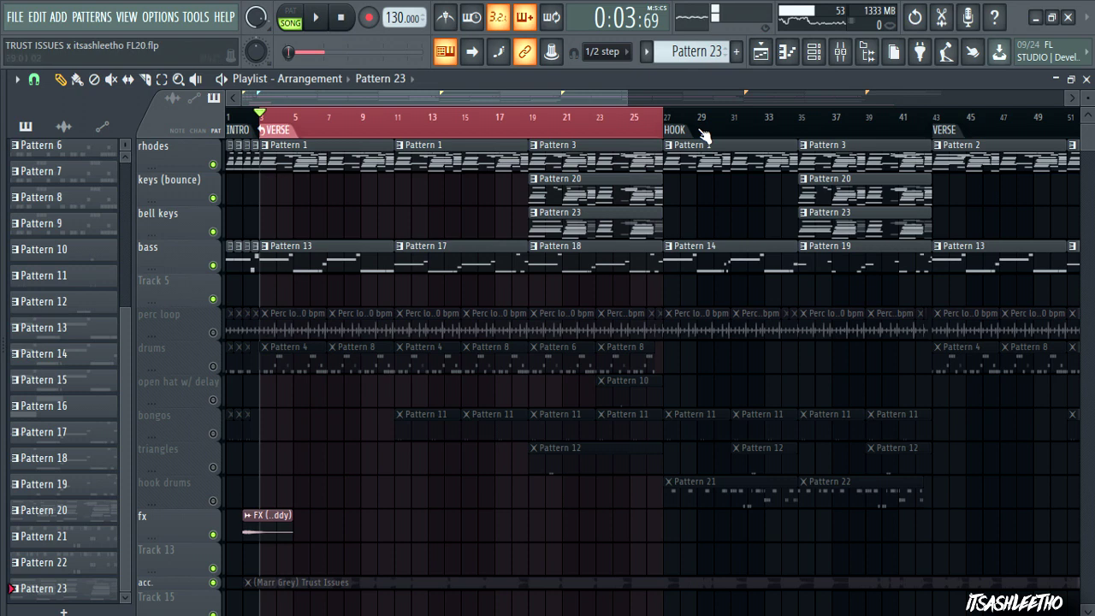
{"action": "left_click", "coordinate": [751, 266]}
{"action": "left_click", "coordinate": [682, 131]}
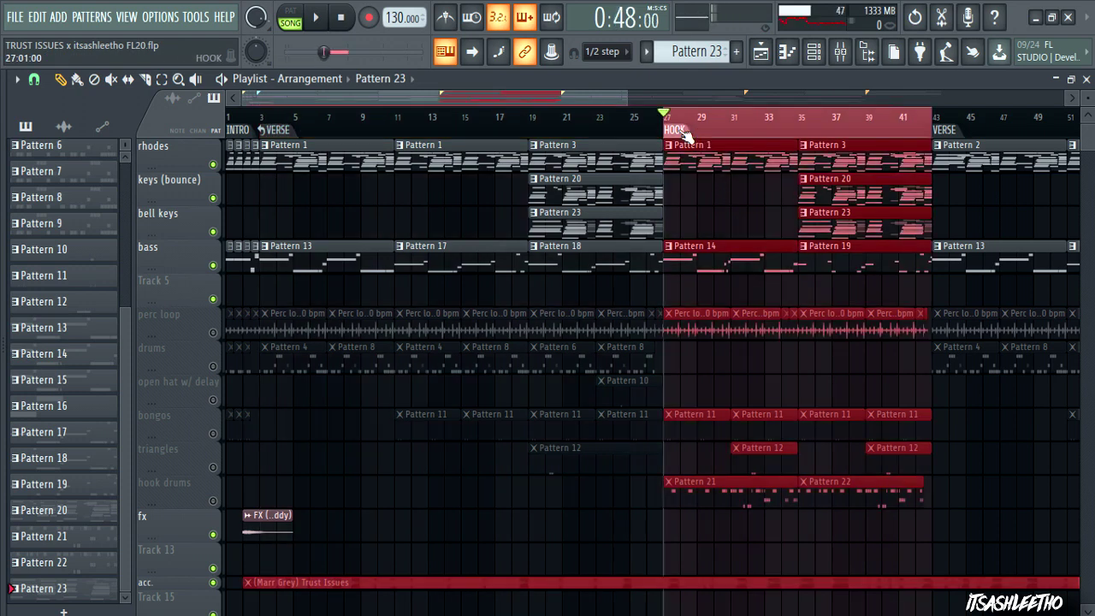
{"action": "key", "text": "space"}
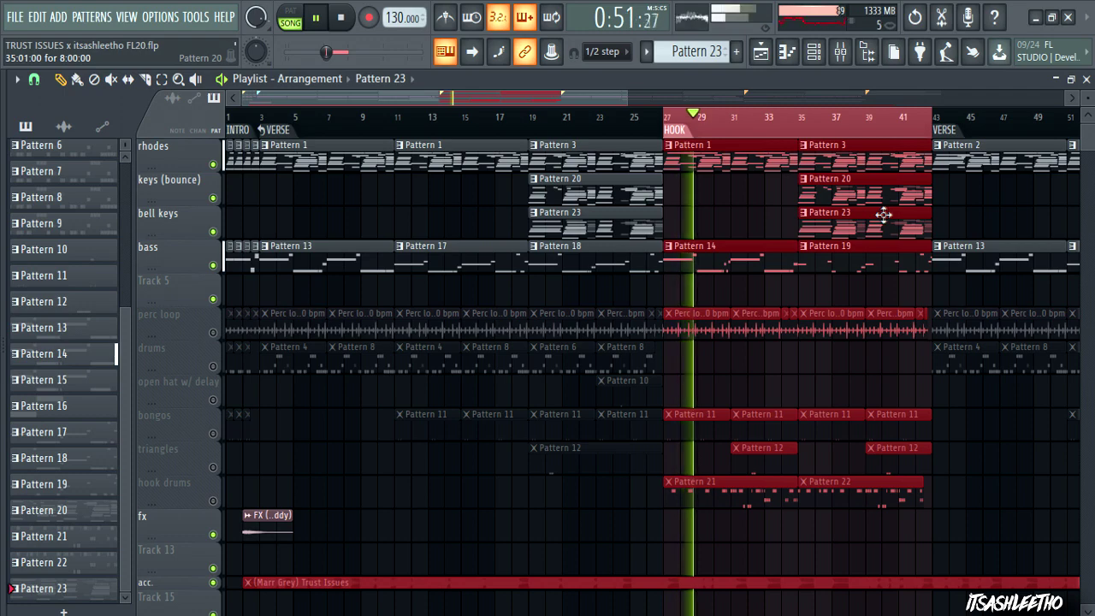
Step: View the bass notes of Pattern 14 in the piano roll during playback, return to the playlist and stop playback
{"action": "double_click", "coordinate": [755, 261]}
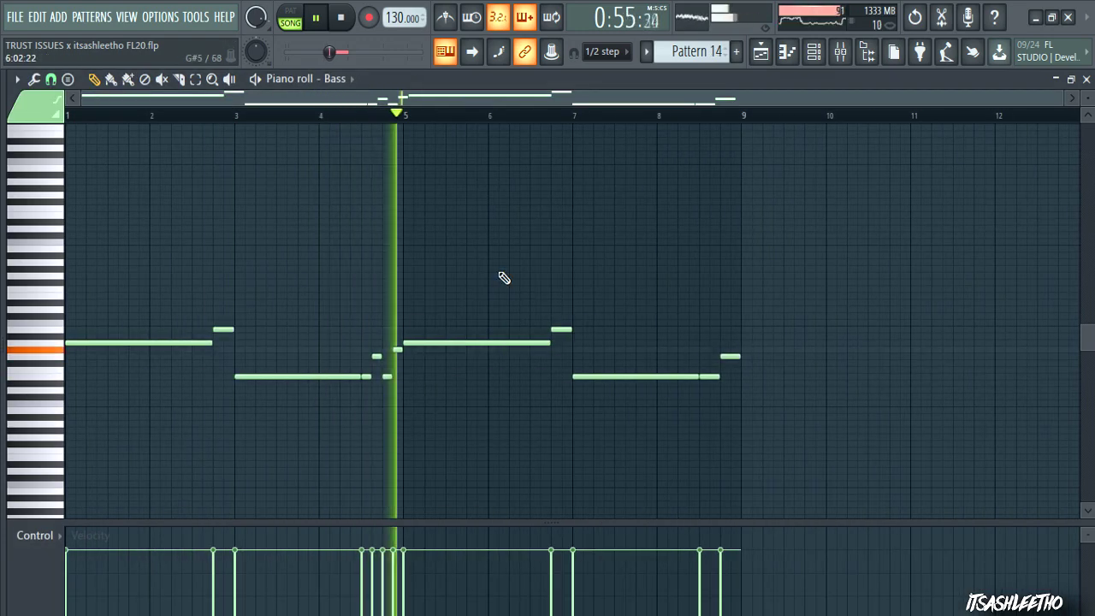
{"action": "left_click", "coordinate": [1086, 78]}
{"action": "left_click", "coordinate": [1076, 105]}
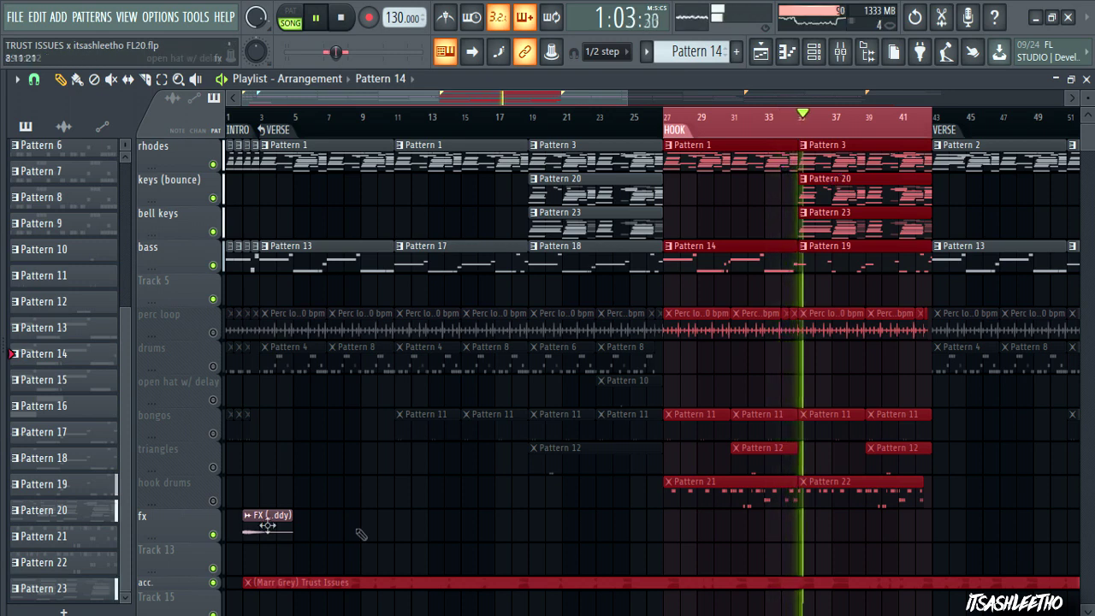
{"action": "key", "text": "space"}
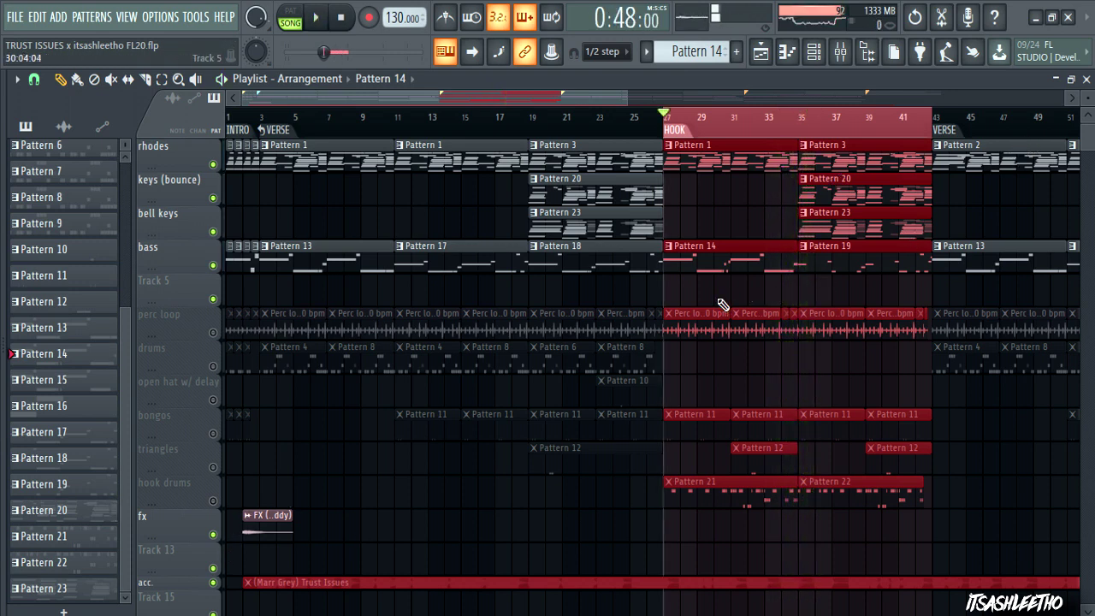
Step: Open the sample settings of a Perc loop 3 60 bpm clip on the perc loop track and examine them
{"action": "scroll", "coordinate": [724, 293], "scroll_direction": "down", "scroll_amount": 1}
{"action": "scroll", "coordinate": [724, 293], "scroll_direction": "down", "scroll_amount": 1}
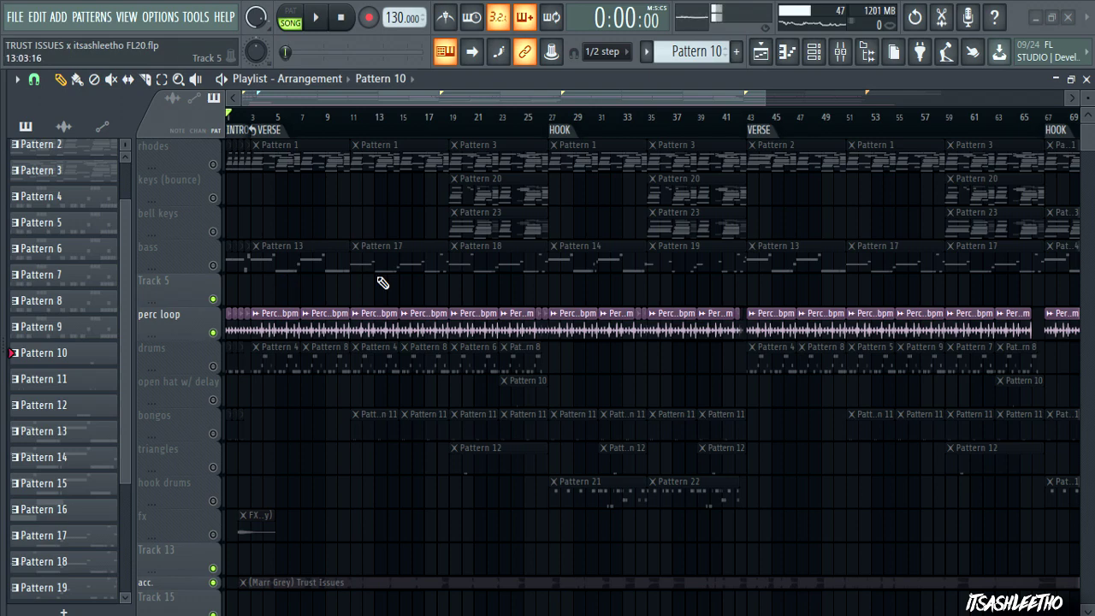
{"action": "double_click", "coordinate": [383, 328]}
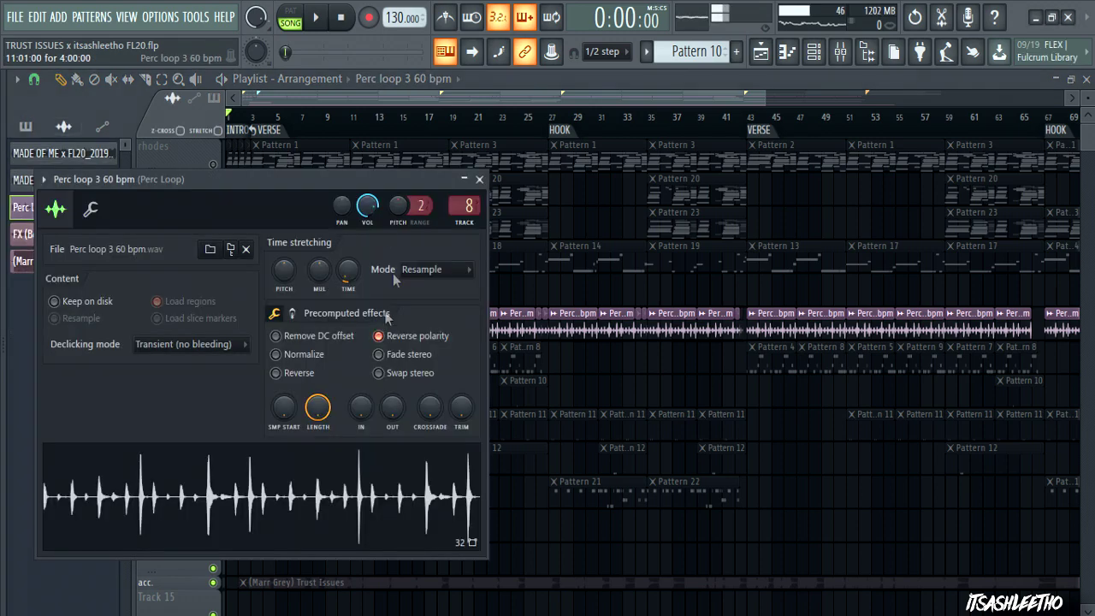
{"action": "left_click_drag", "start_coordinate": [358, 185], "coordinate": [416, 169]}
Step: Inspect Fruity Reeverb 2, Fruity parametric EQ 2 and Fruity Limiter on the Perc Loop mixer track, and close the mixer
{"action": "left_click", "coordinate": [841, 51]}
{"action": "left_click_drag", "start_coordinate": [641, 295], "coordinate": [629, 272]}
{"action": "left_click", "coordinate": [68, 346]}
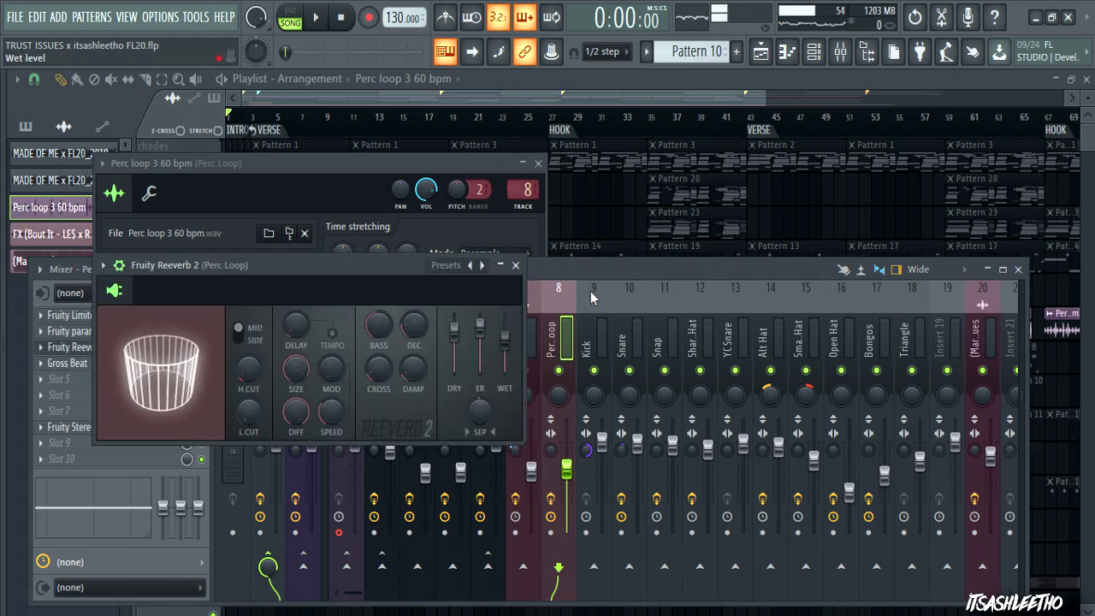
{"action": "left_click", "coordinate": [516, 265]}
{"action": "left_click", "coordinate": [68, 331]}
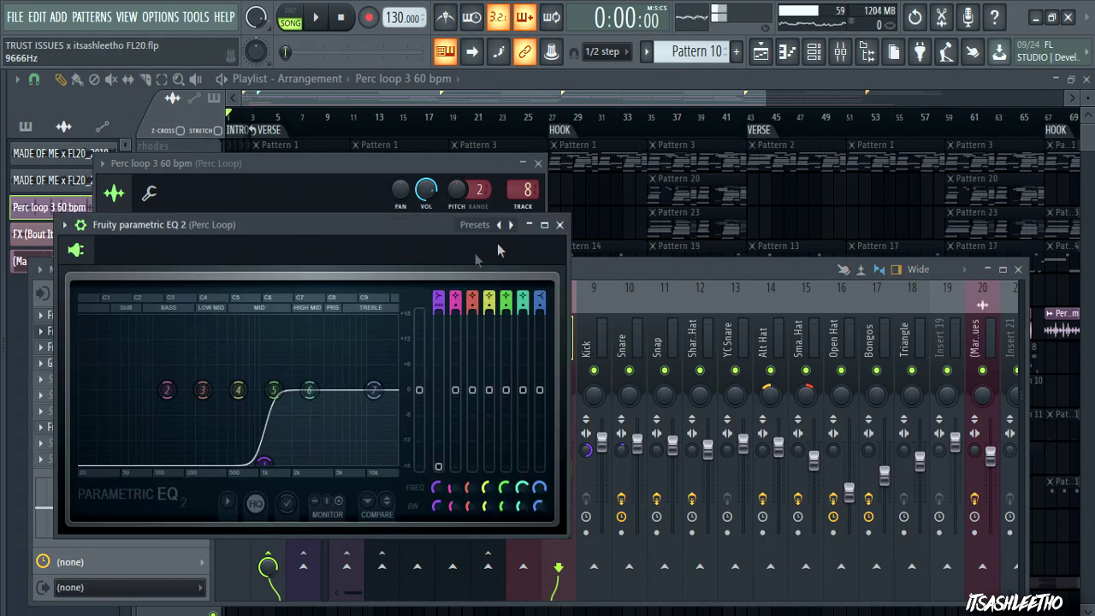
{"action": "left_click", "coordinate": [560, 225]}
{"action": "left_click", "coordinate": [68, 314]}
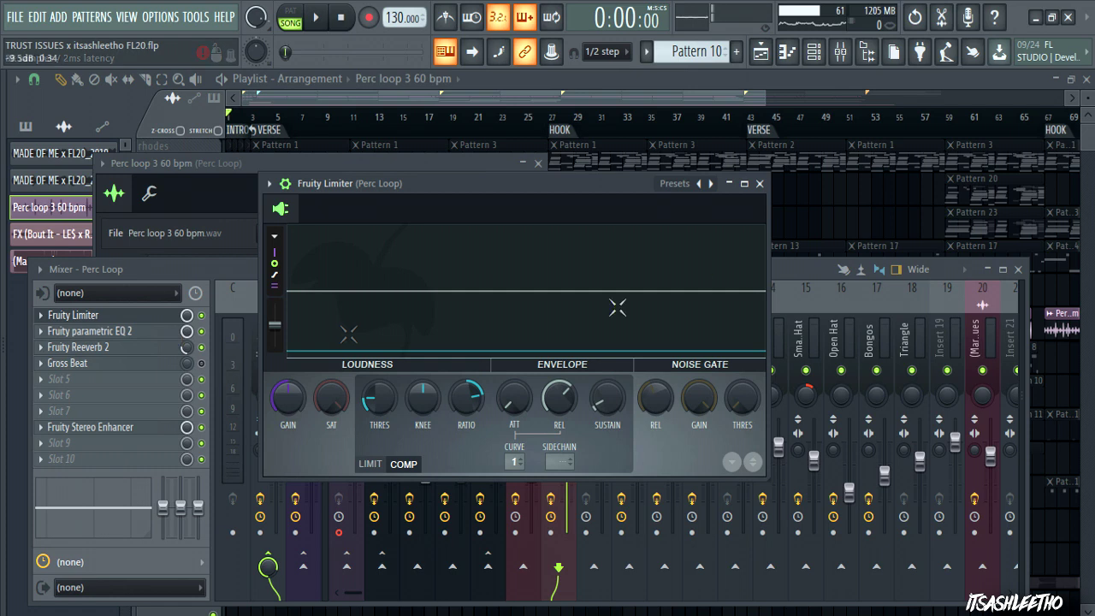
{"action": "left_click", "coordinate": [759, 184]}
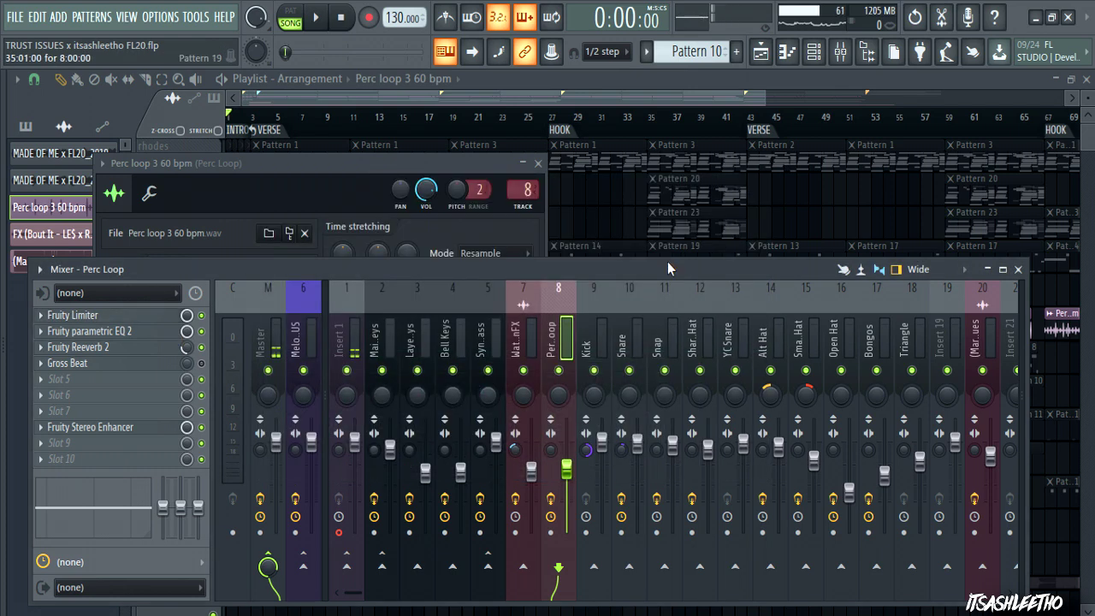
{"action": "left_click", "coordinate": [1018, 270]}
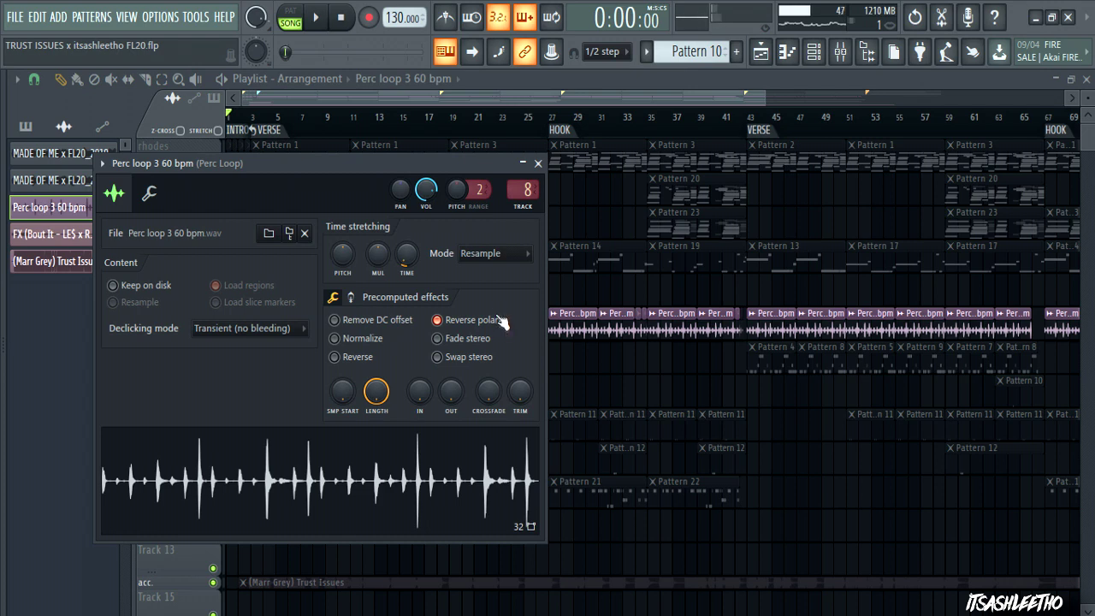
Step: Close the perc loop's sample settings and select the verse in the playlist timeline from bar 3 up to bar 19
{"action": "left_click", "coordinate": [537, 163]}
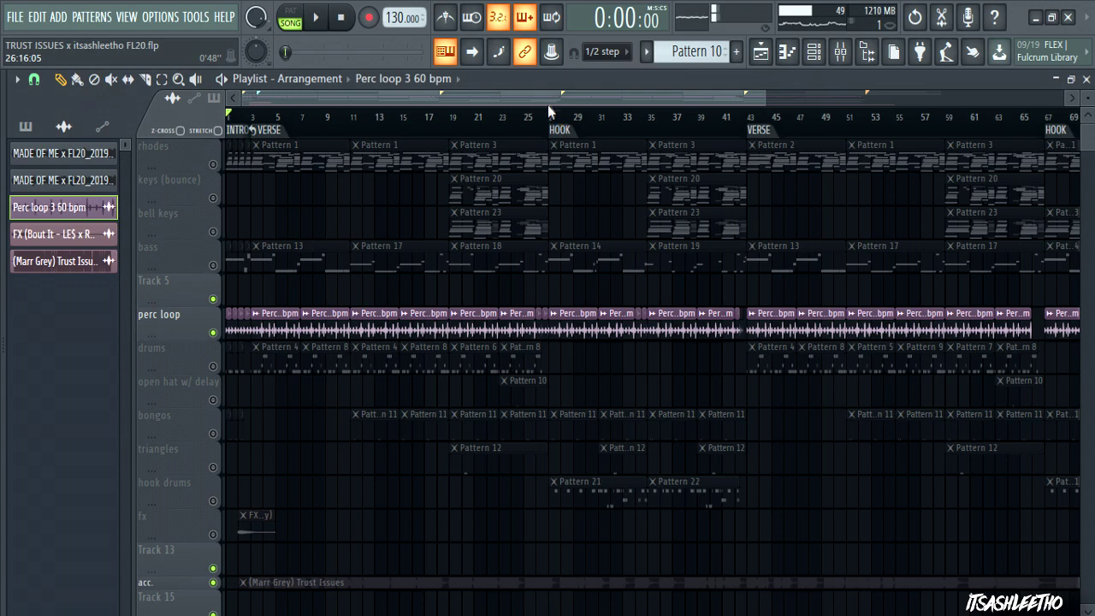
{"action": "left_click_drag", "start_coordinate": [763, 98], "coordinate": [481, 147]}
{"action": "scroll", "coordinate": [352, 190], "scroll_direction": "down", "scroll_amount": 2}
{"action": "left_click", "coordinate": [291, 131]}
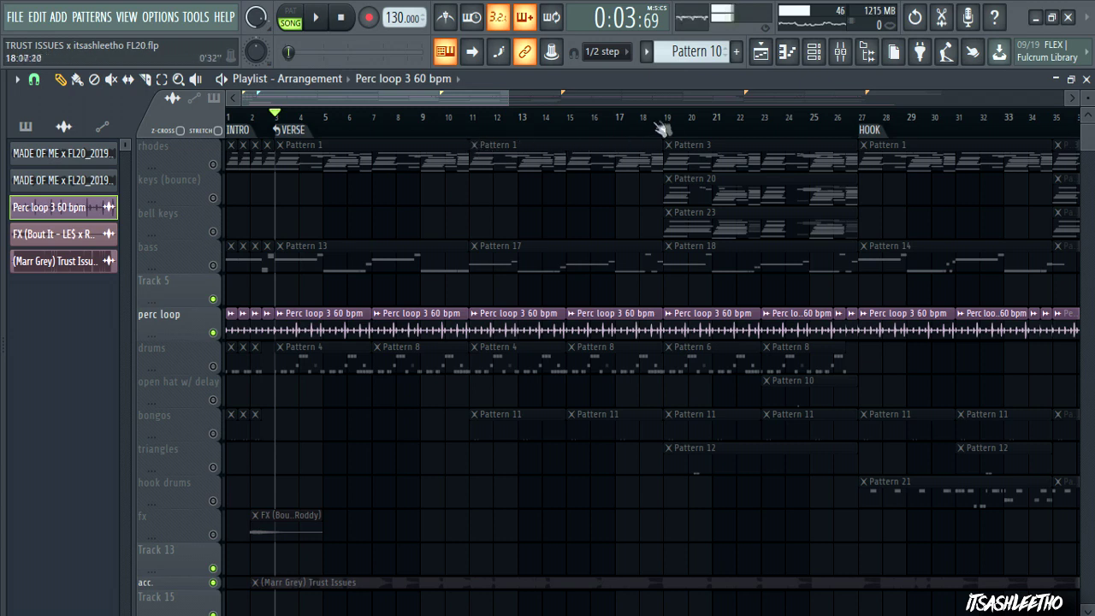
{"action": "left_click_drag", "start_coordinate": [665, 130], "coordinate": [284, 229]}
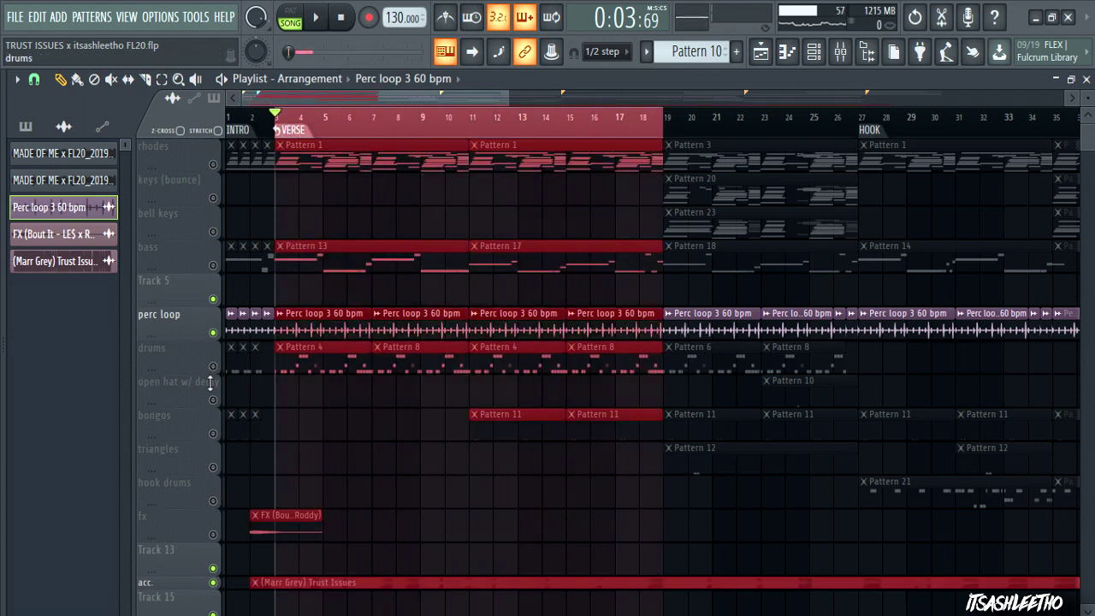
Step: View the kick notes of Pattern 4 in the piano roll, start song playback and close the piano roll
{"action": "double_click", "coordinate": [344, 374]}
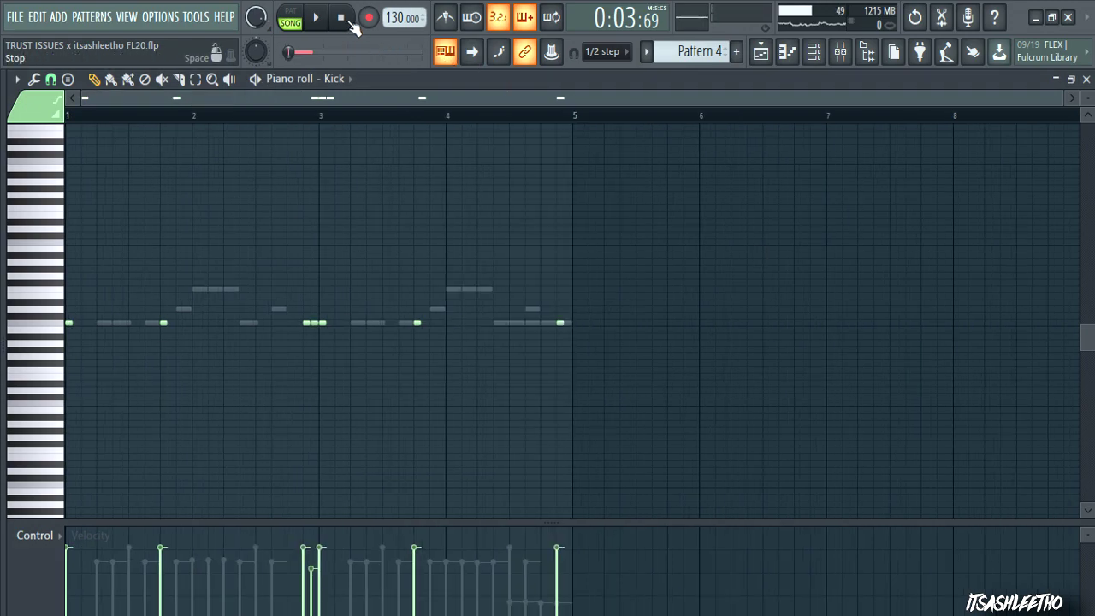
{"action": "left_click", "coordinate": [318, 17]}
{"action": "left_click", "coordinate": [1086, 79]}
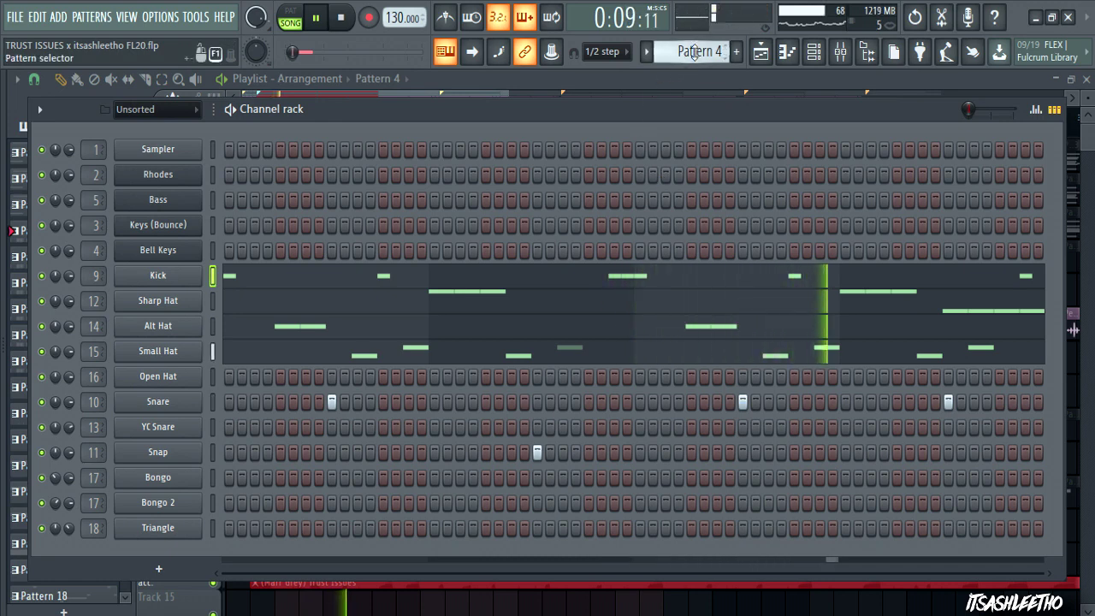
Step: Compare the drum programming of Pattern 4 with Pattern 8 in the channel rack during playback, stop it and return to the playlist
{"action": "scroll", "coordinate": [694, 56], "scroll_direction": "down", "scroll_amount": 2}
{"action": "scroll", "coordinate": [694, 57], "scroll_direction": "down", "scroll_amount": 2}
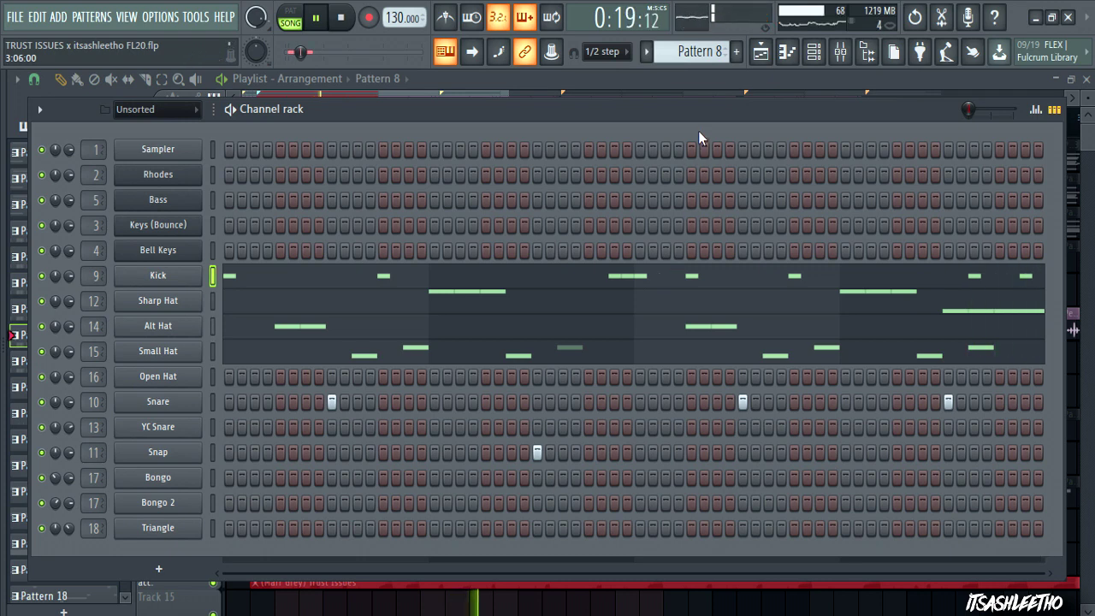
{"action": "key", "text": "space"}
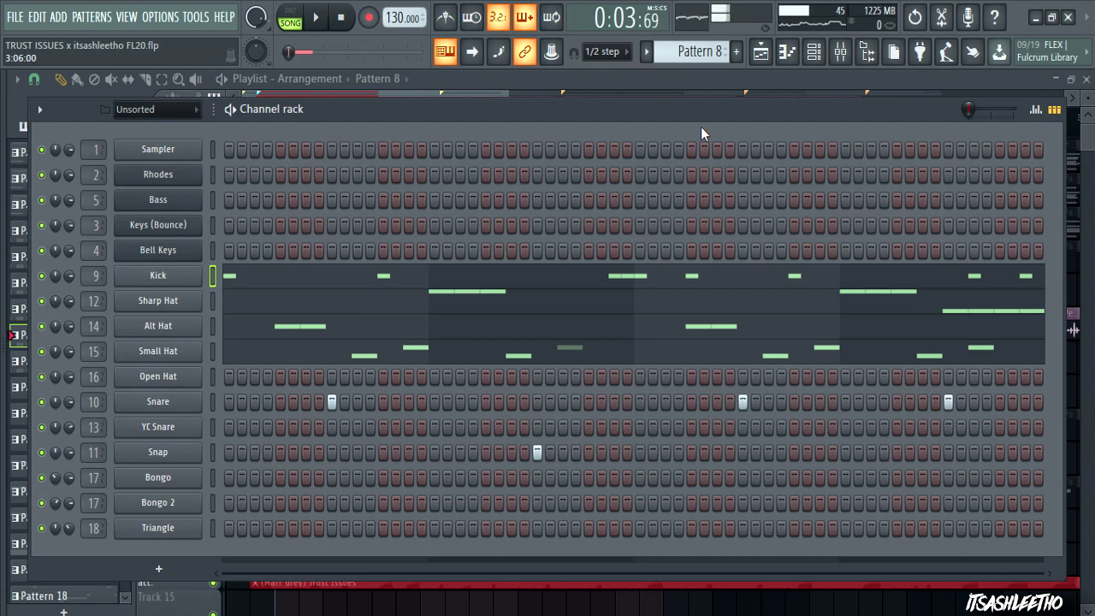
{"action": "left_click", "coordinate": [697, 76]}
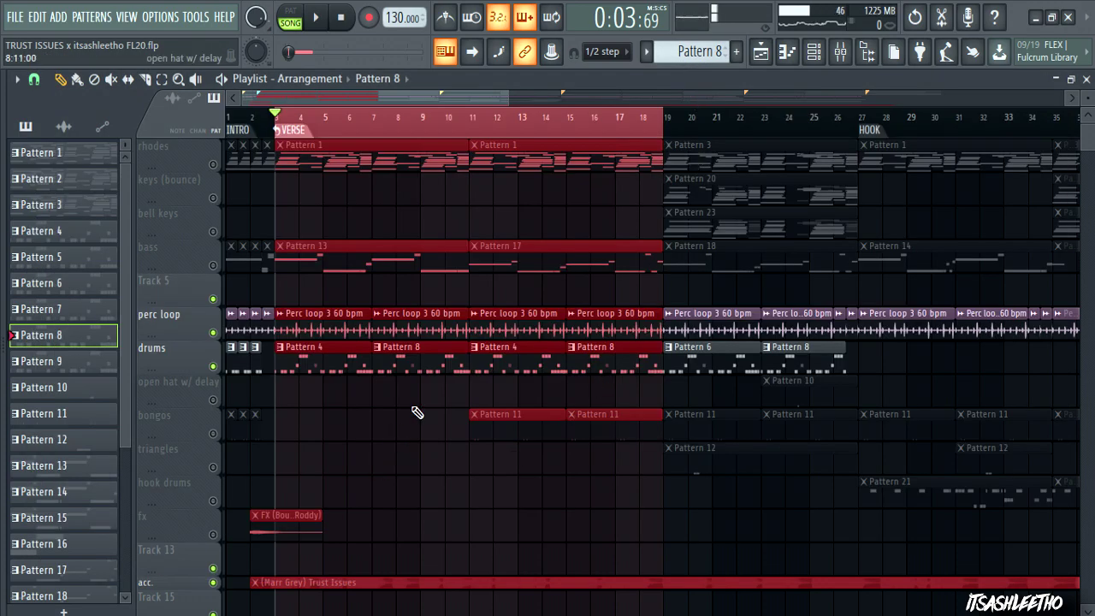
Step: Unmute the open hat w/ delay, bongos and triangles tracks in the playlist
{"action": "scroll", "coordinate": [416, 412], "scroll_direction": "down", "scroll_amount": 2}
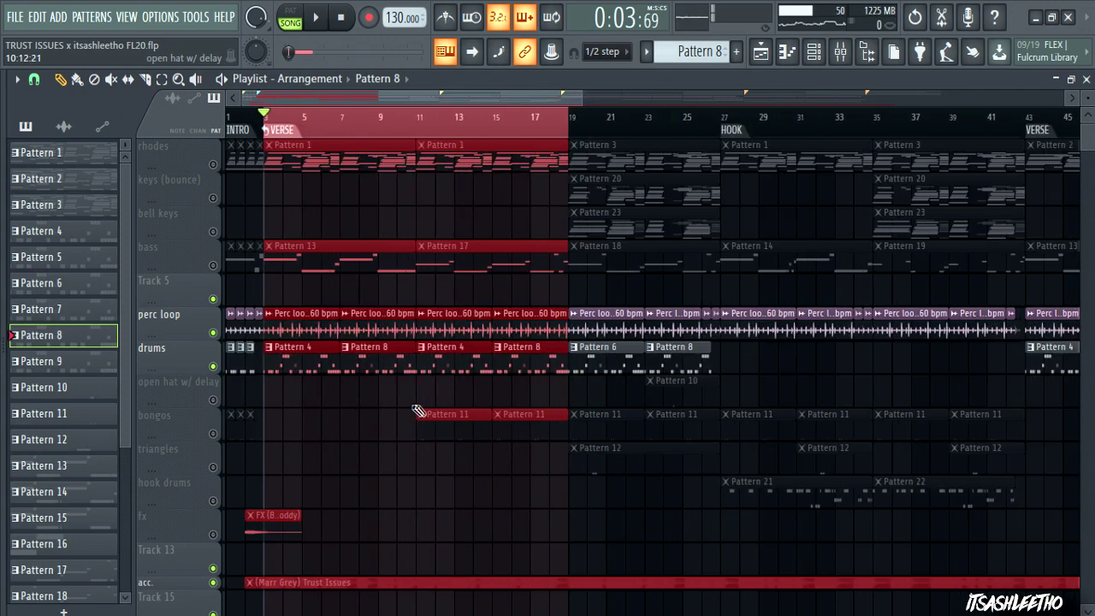
{"action": "left_click", "coordinate": [213, 400]}
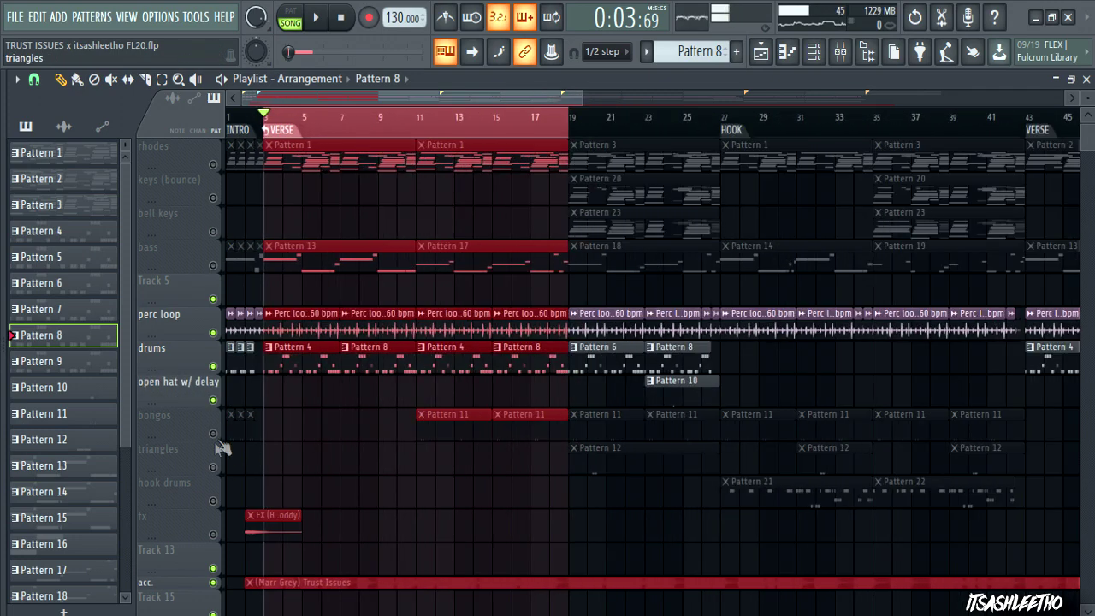
{"action": "left_click", "coordinate": [213, 433]}
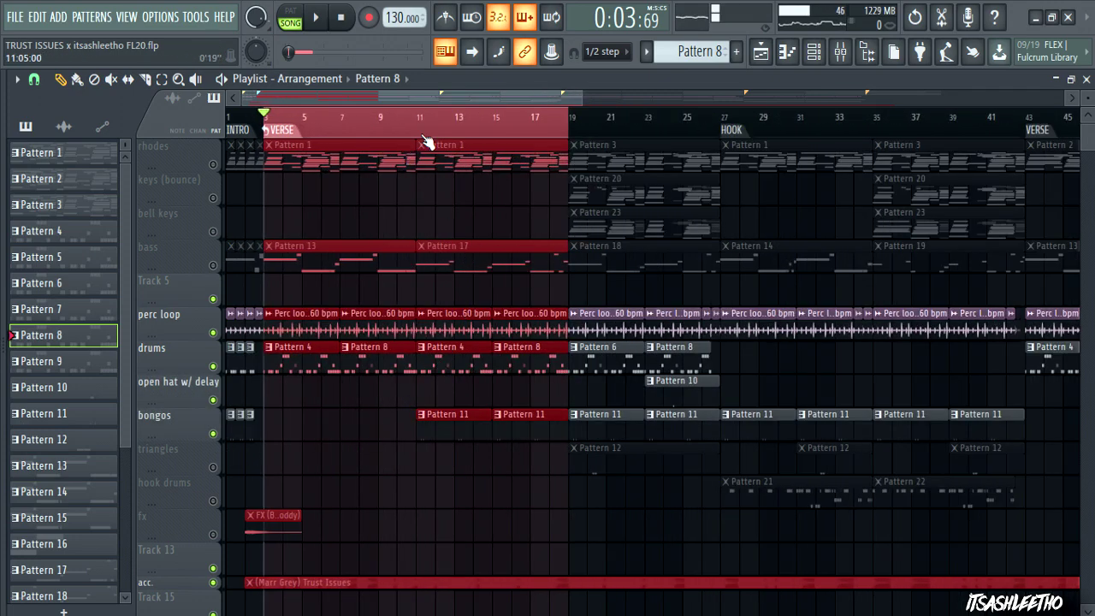
{"action": "left_click", "coordinate": [214, 468]}
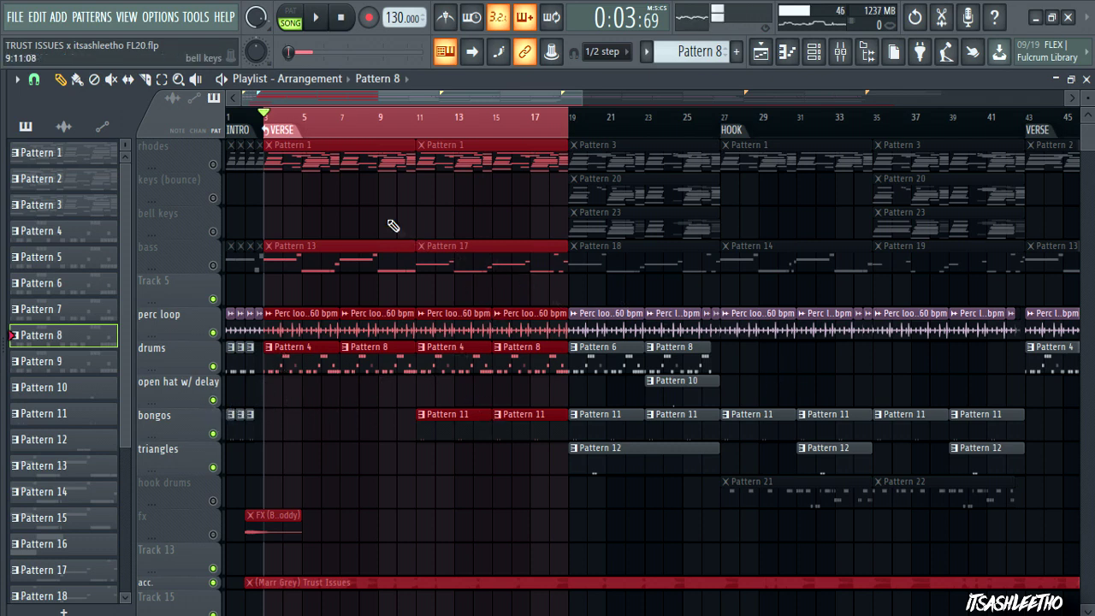
Step: Clear the time selection in the playlist and start song playback from the verse
{"action": "key", "text": "ctrl+d"}
{"action": "scroll", "coordinate": [319, 187], "scroll_direction": "down", "scroll_amount": 2}
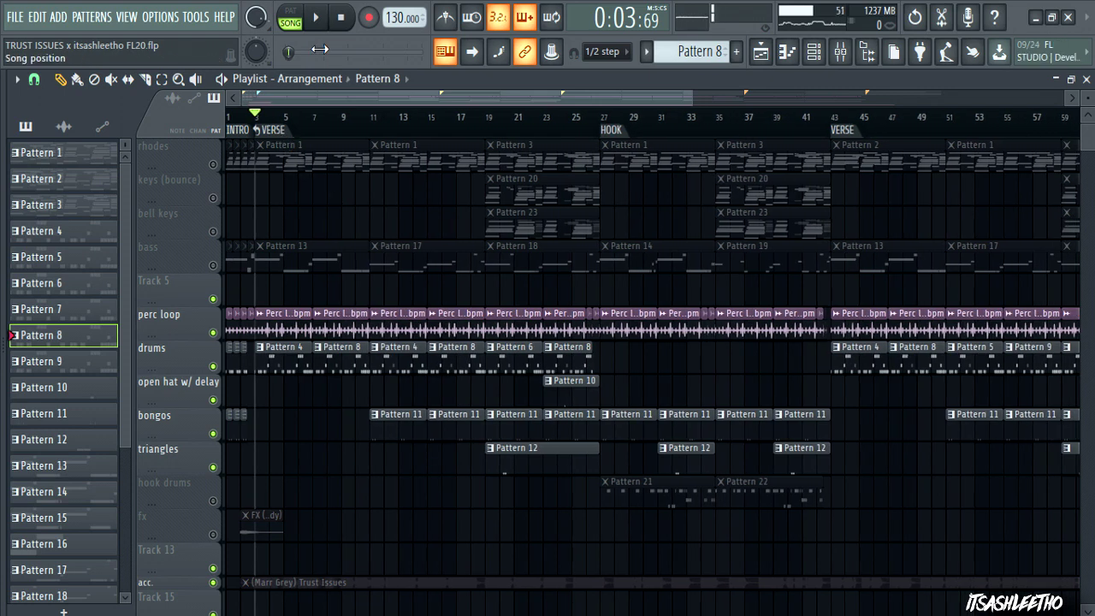
{"action": "left_click", "coordinate": [318, 18]}
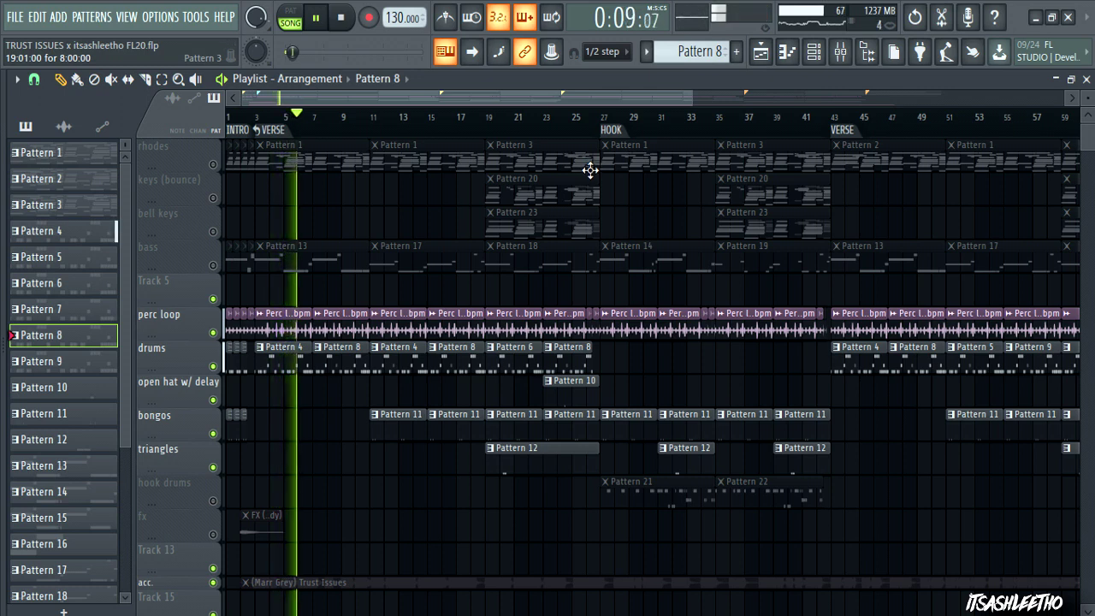
Step: Open the mixer, check the Kick and Snare tracks, and examine the Snare's Fruity parametric EQ 2 curve before closing it
{"action": "left_click", "coordinate": [840, 52]}
{"action": "left_click", "coordinate": [590, 340]}
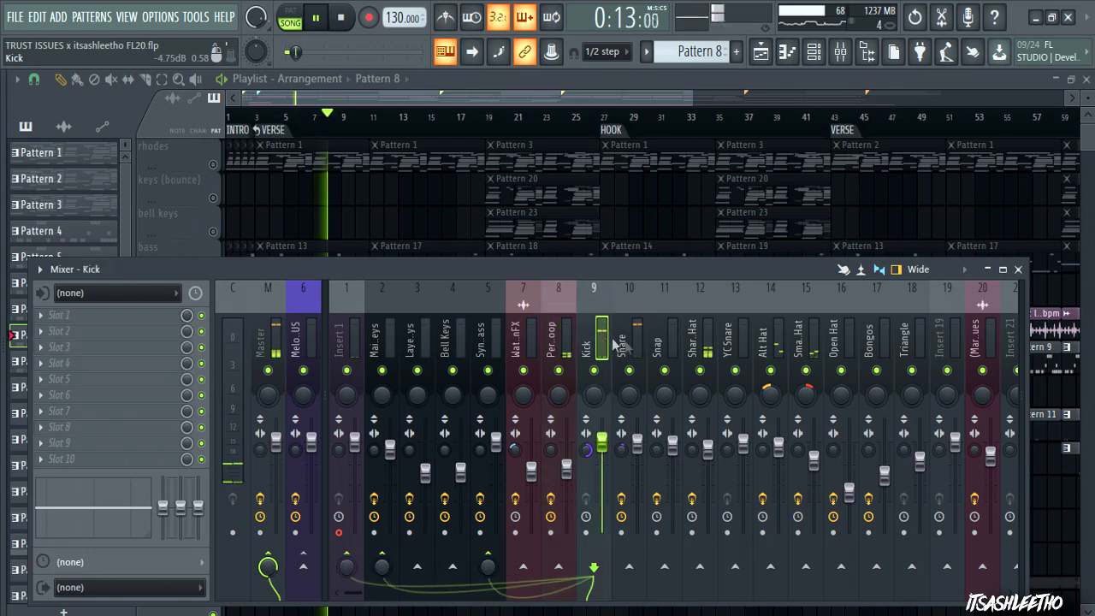
{"action": "left_click", "coordinate": [628, 344]}
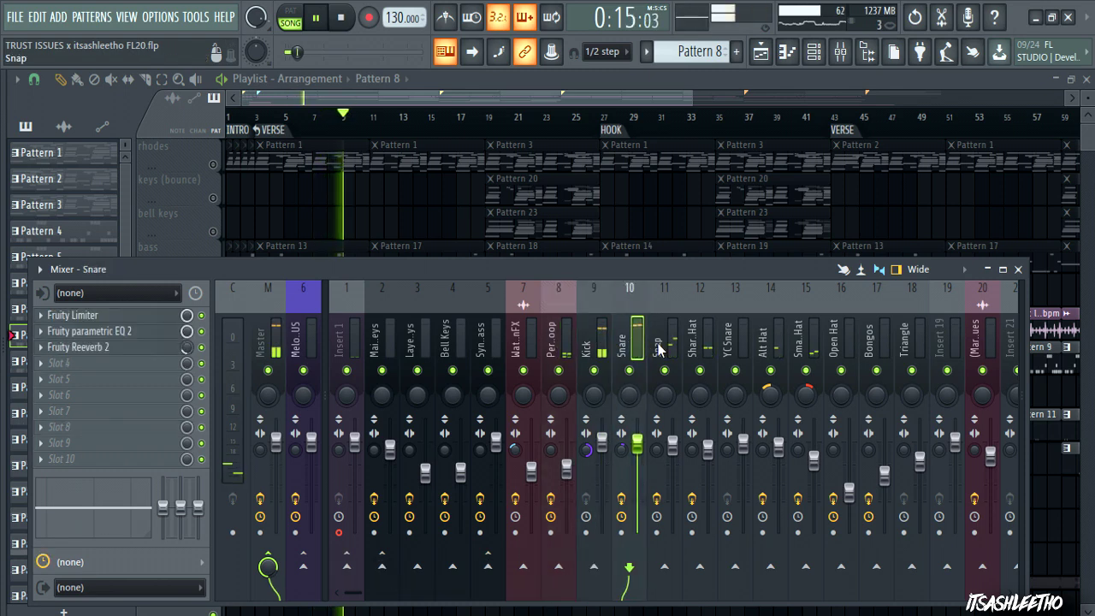
{"action": "left_click", "coordinate": [86, 331]}
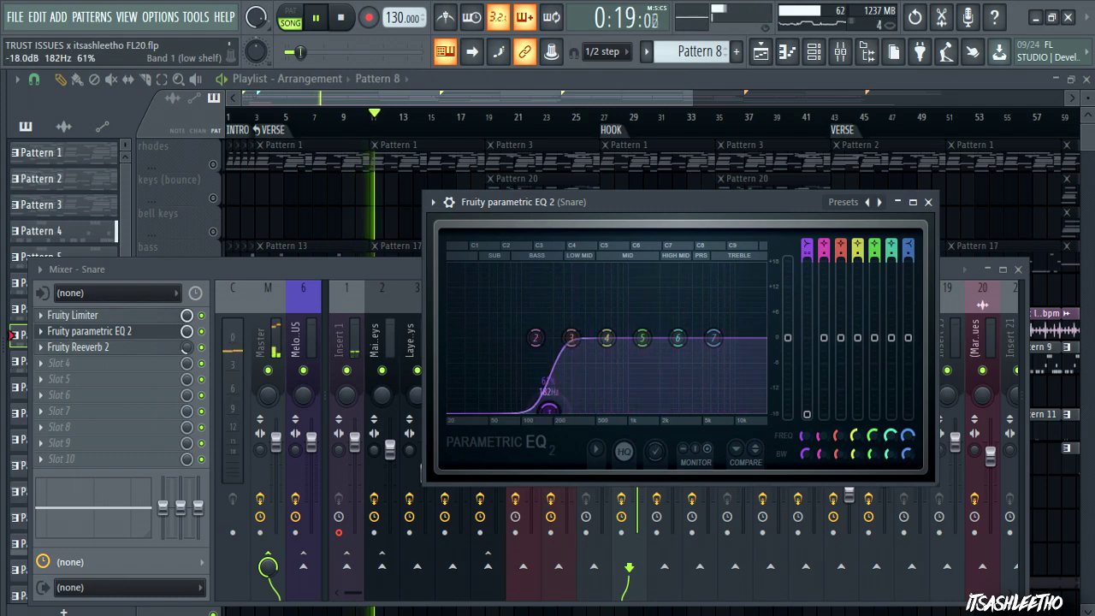
{"action": "left_click", "coordinate": [929, 202]}
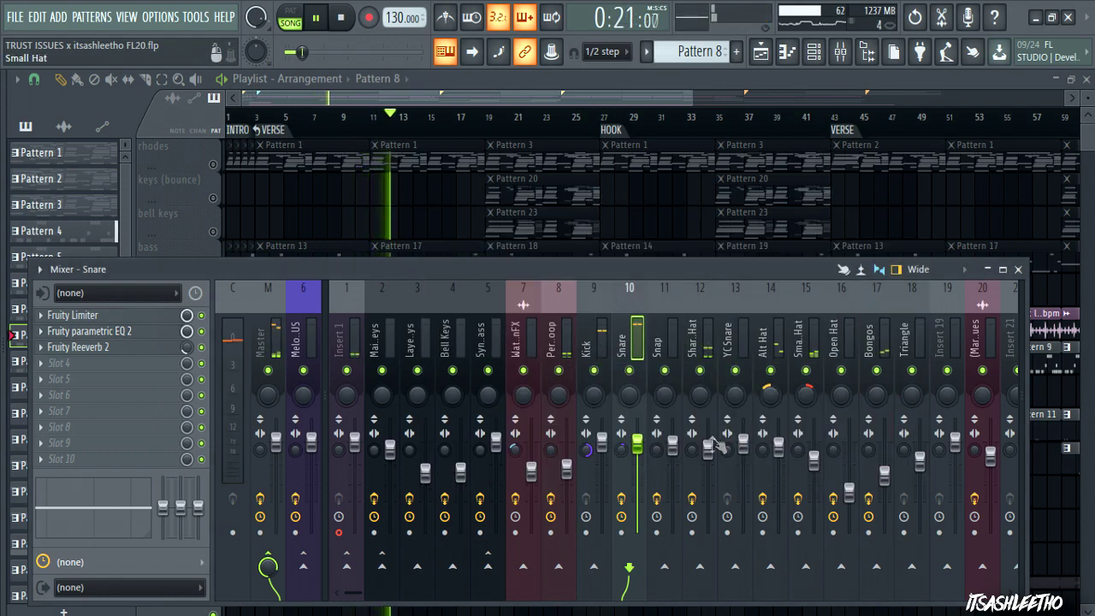
Step: Check the effects on the Snap mixer track and examine its Fruity parametric EQ 2 before closing it
{"action": "left_click", "coordinate": [676, 364]}
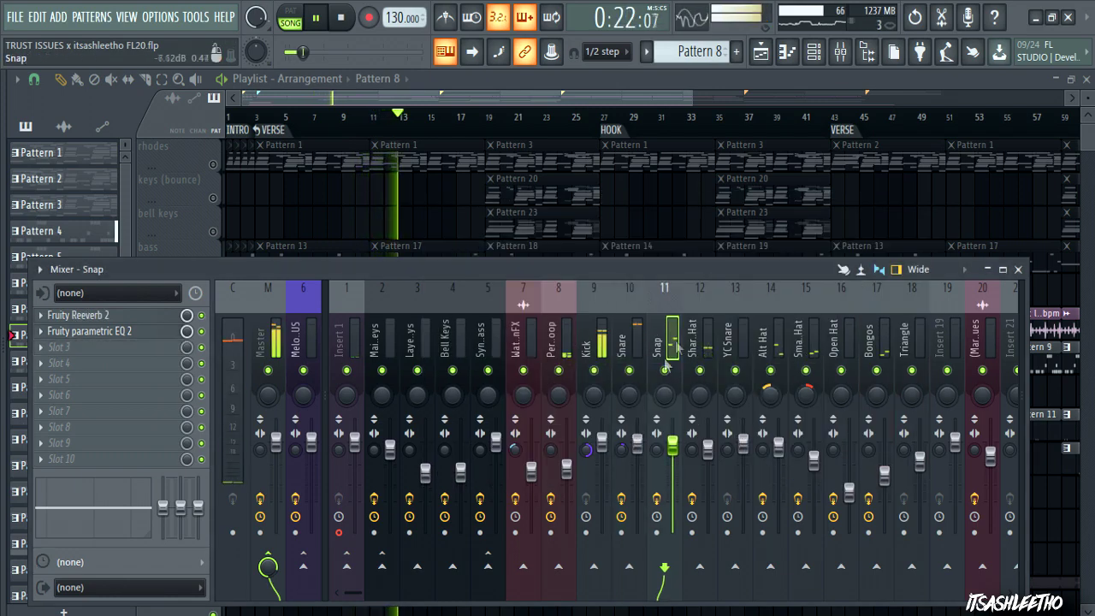
{"action": "left_click", "coordinate": [90, 331]}
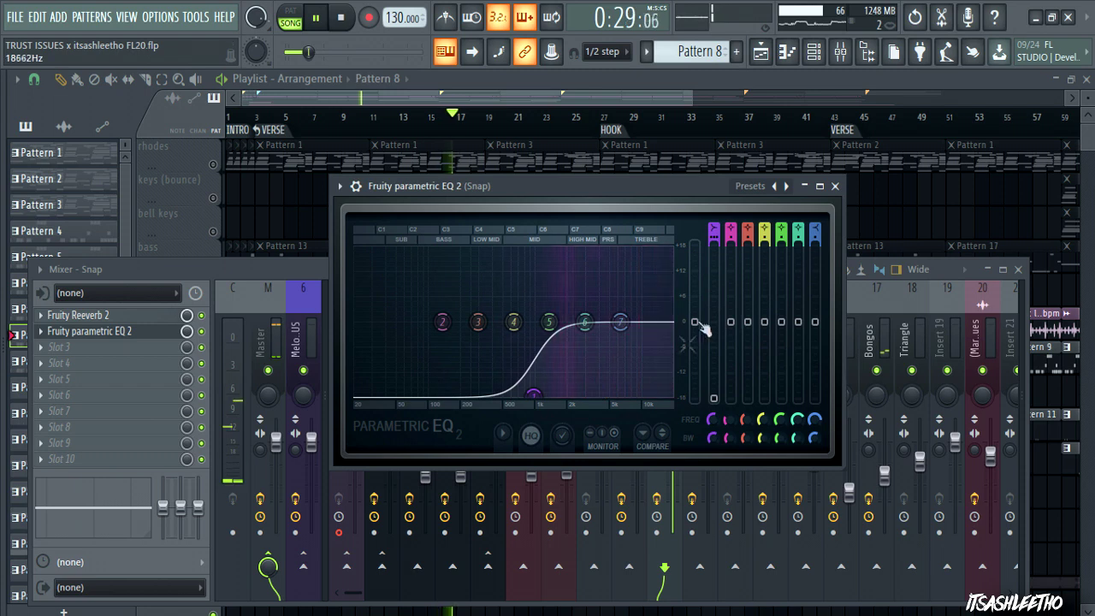
{"action": "left_click", "coordinate": [836, 186]}
Step: Look through the effect slots of the remaining percussion mixer tracks up to Triangle and close the mixer
{"action": "left_click_drag", "start_coordinate": [784, 341], "coordinate": [887, 338]}
{"action": "left_click", "coordinate": [901, 333]}
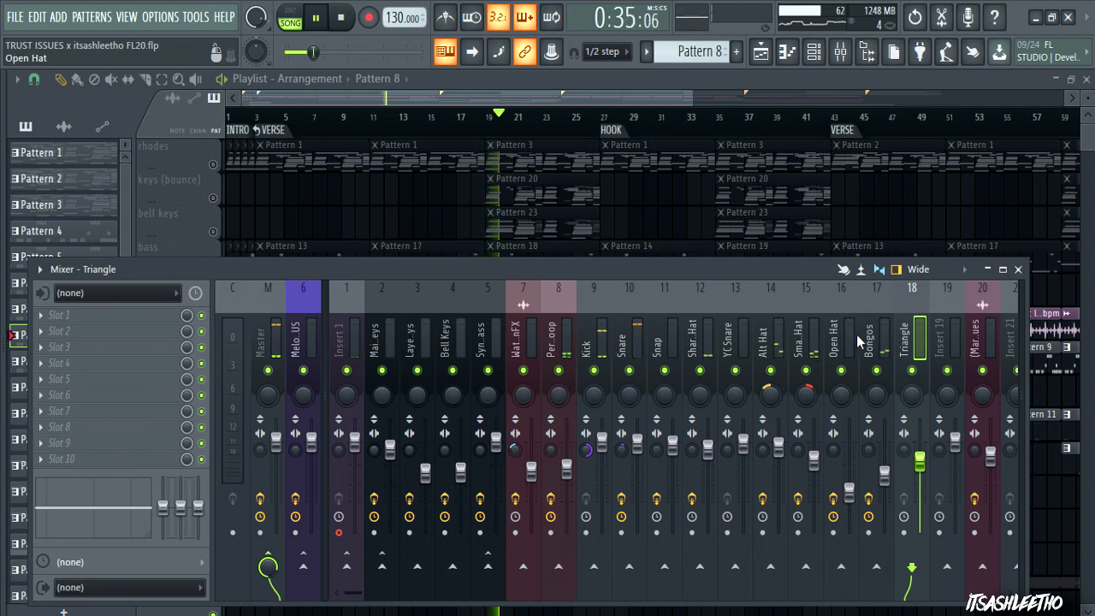
{"action": "left_click_drag", "start_coordinate": [735, 338], "coordinate": [602, 352]}
{"action": "key", "text": "F9"}
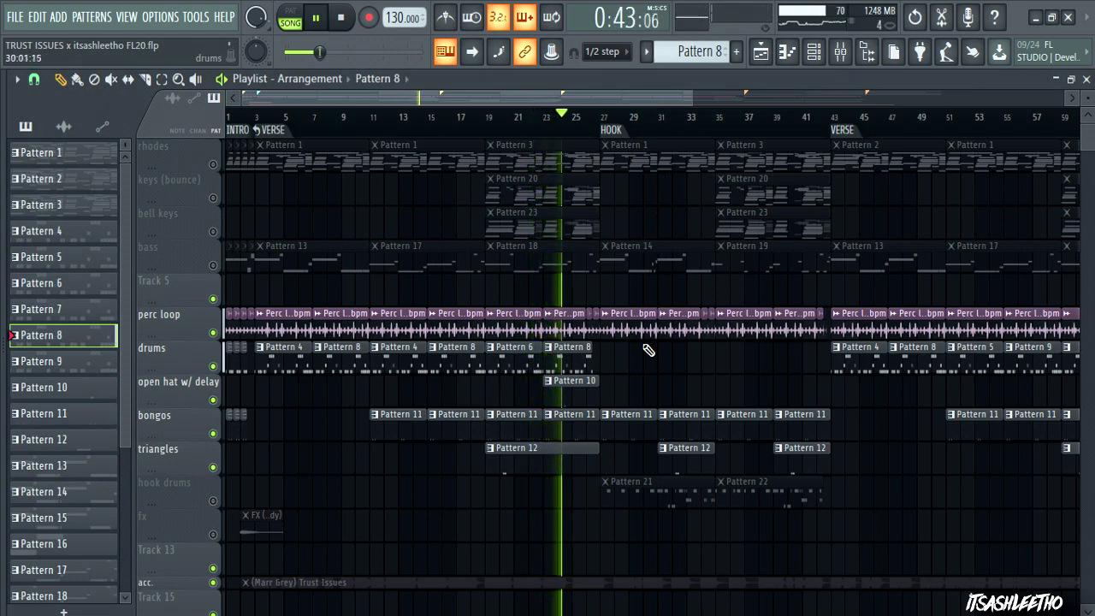
Step: Inspect the verse-to-hook transition around bar 27 in the playlist during playback and stop the song
{"action": "scroll", "coordinate": [648, 347], "scroll_direction": "up", "scroll_amount": 5}
{"action": "scroll", "coordinate": [770, 349], "scroll_direction": "up", "scroll_amount": 3}
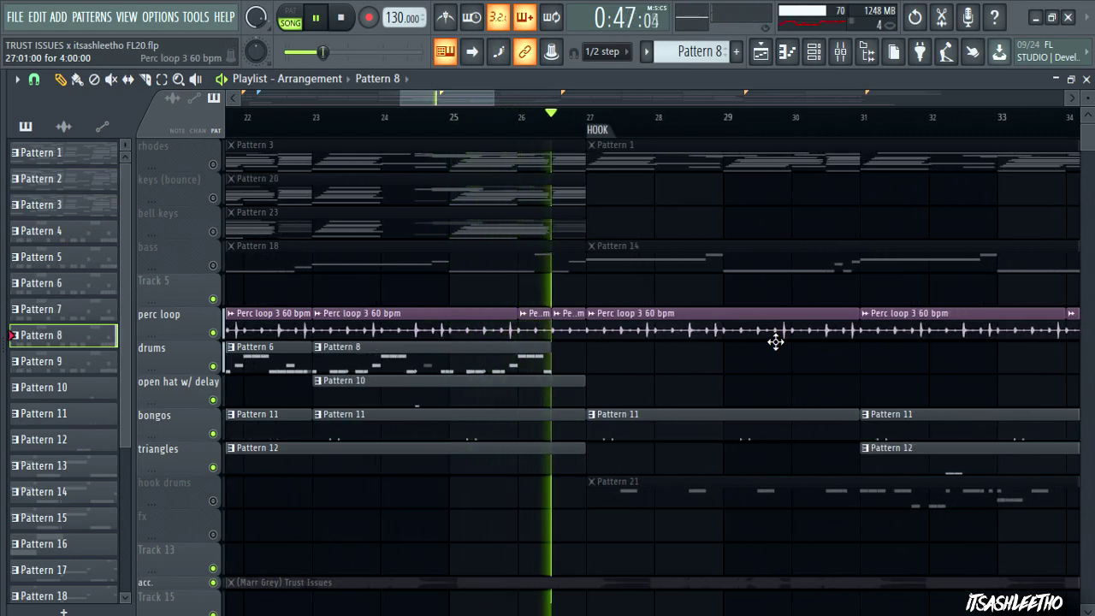
{"action": "key", "text": "space"}
{"action": "scroll", "coordinate": [596, 347], "scroll_direction": "down", "scroll_amount": 8}
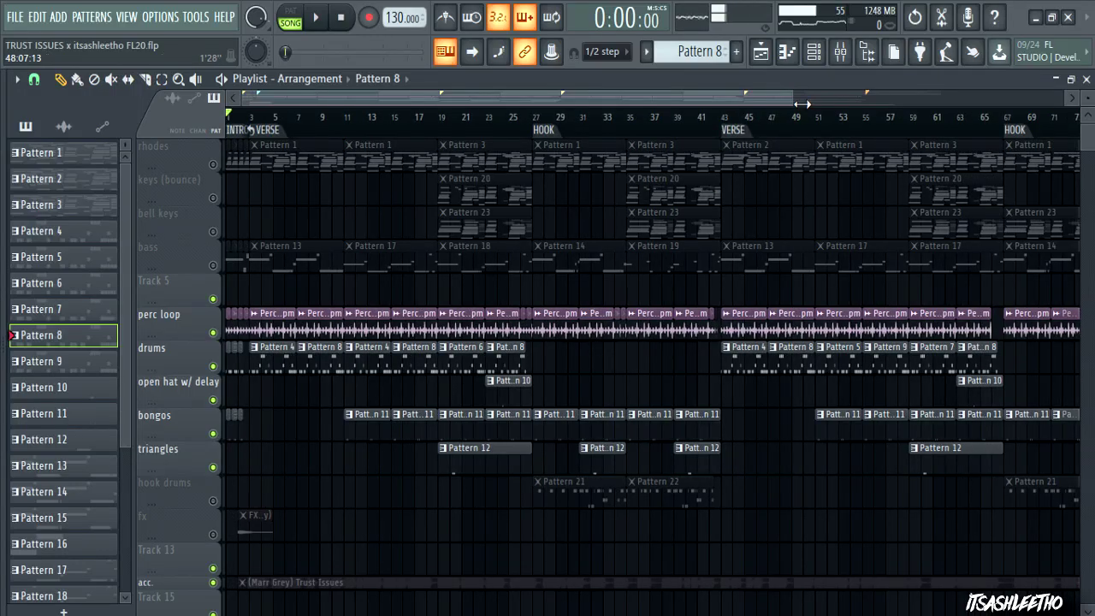
Step: Select the first verse in the playlist timeline from bar 3 up to bar 27
{"action": "scroll", "coordinate": [547, 160], "scroll_direction": "up", "scroll_amount": 3}
{"action": "scroll", "coordinate": [547, 161], "scroll_direction": "up", "scroll_amount": 1}
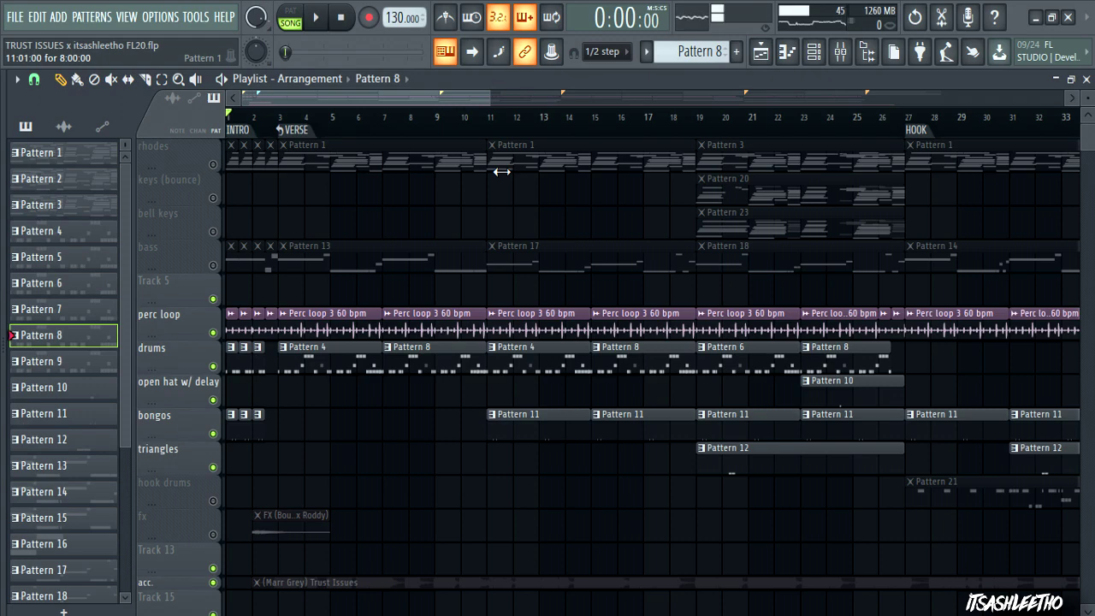
{"action": "scroll", "coordinate": [344, 216], "scroll_direction": "down", "scroll_amount": 1}
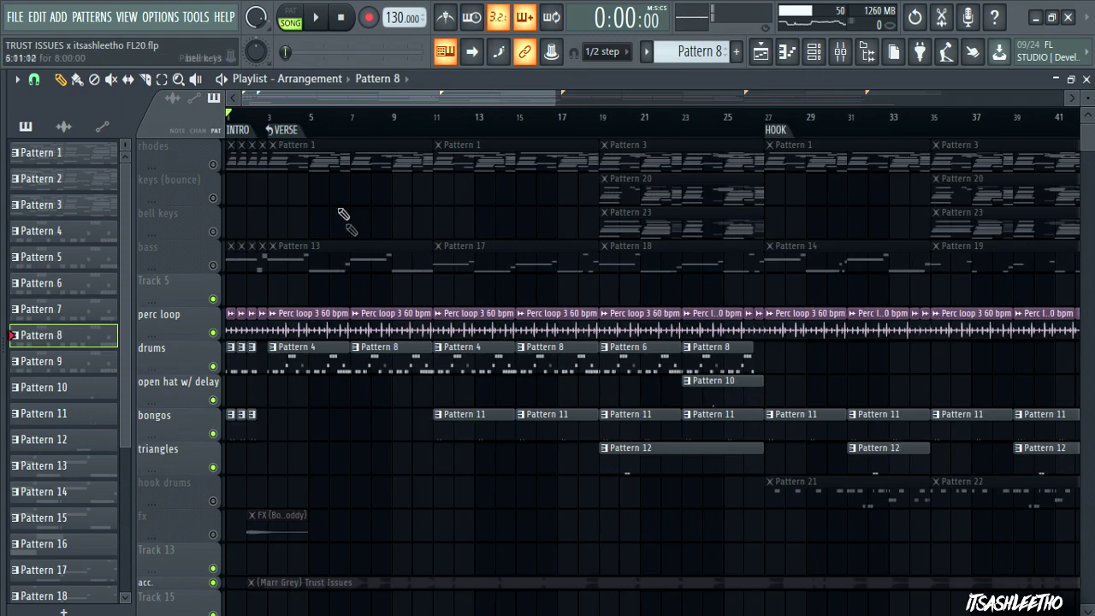
{"action": "left_click", "coordinate": [294, 134]}
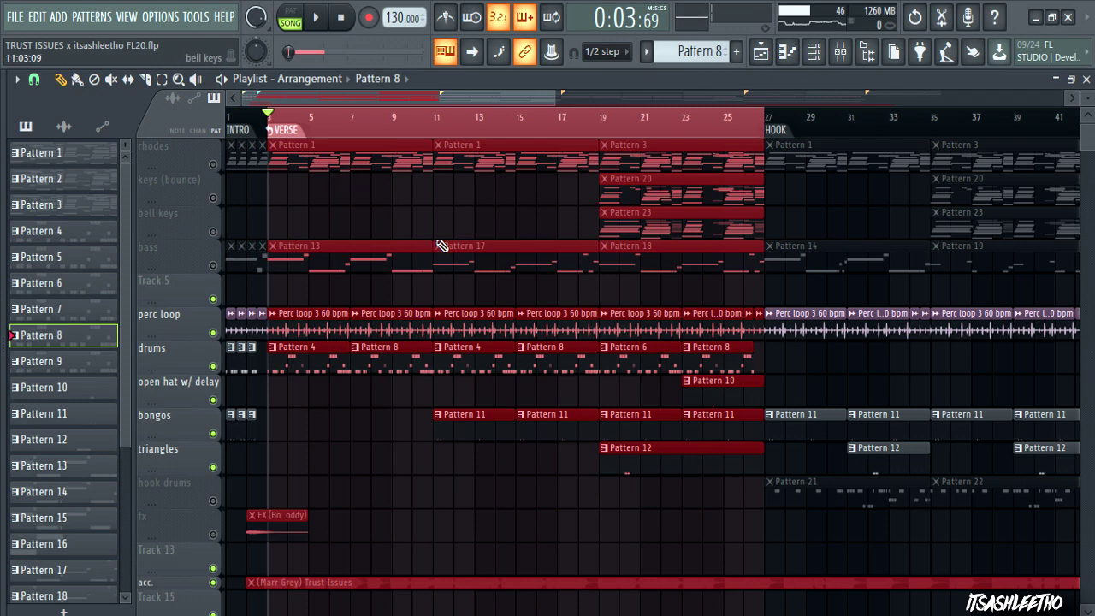
{"action": "left_click_drag", "start_coordinate": [632, 96], "coordinate": [636, 97]}
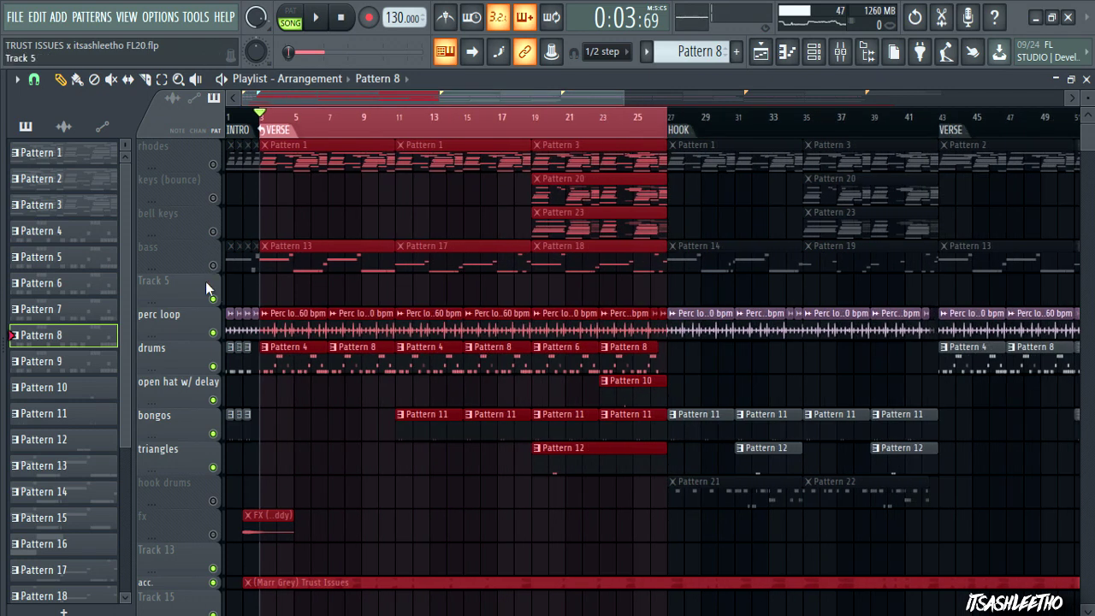
Step: Unmute the bass track, start playback of the verse and unmute the rhodes track
{"action": "left_click", "coordinate": [213, 265]}
{"action": "key", "text": "space"}
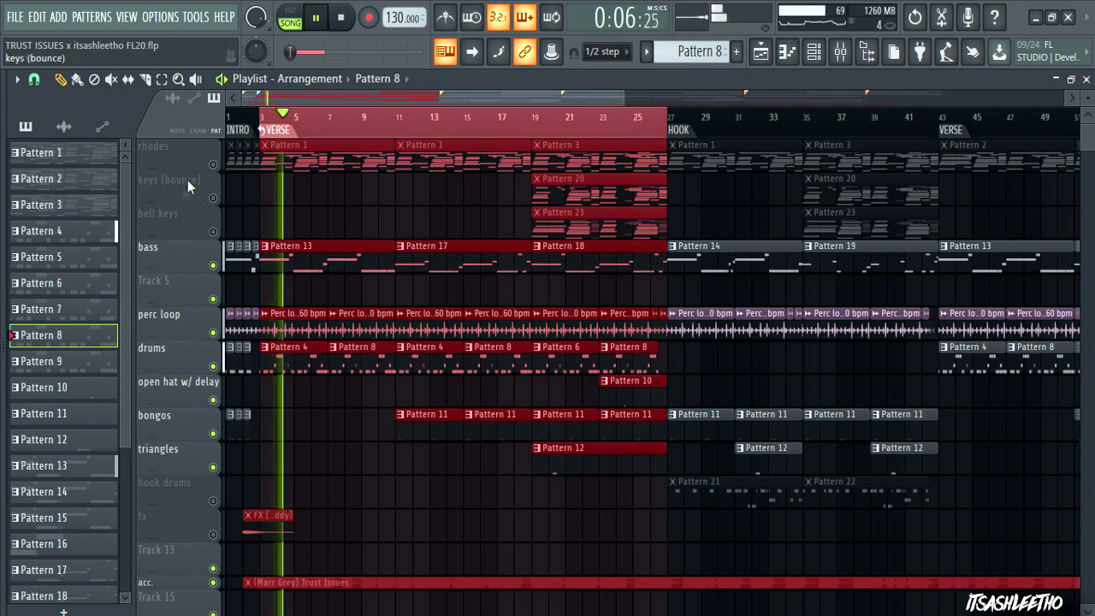
{"action": "left_click", "coordinate": [213, 165]}
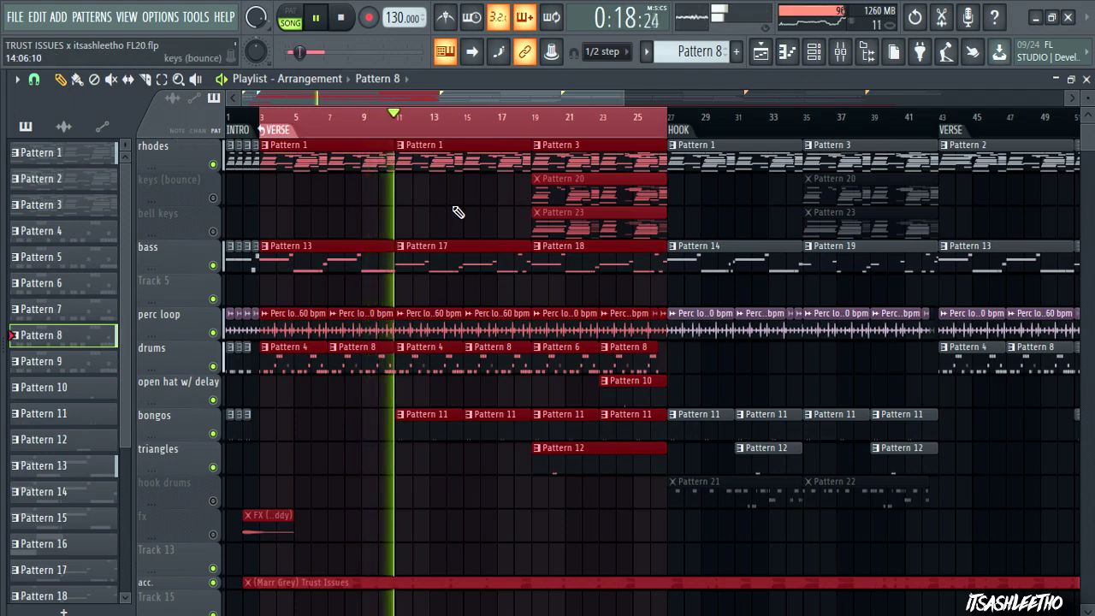
Step: Stop playback, clear the verse selection and unmute the keys (bounce) and bell keys tracks
{"action": "key", "text": "space"}
{"action": "left_click", "coordinate": [481, 257]}
{"action": "scroll", "coordinate": [494, 342], "scroll_direction": "down", "scroll_amount": 2}
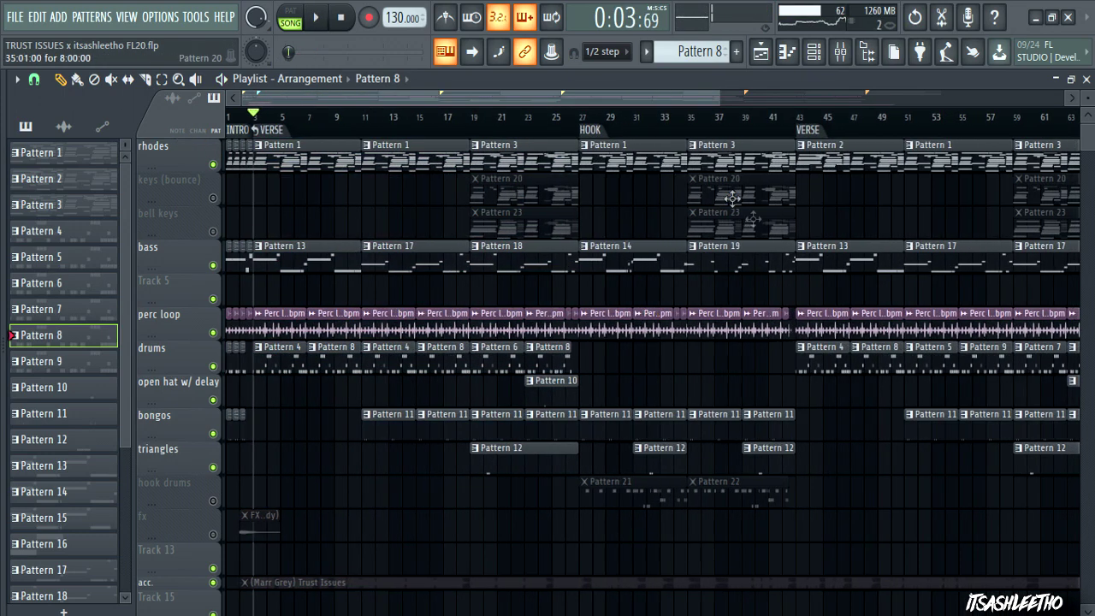
{"action": "scroll", "coordinate": [665, 235], "scroll_direction": "up", "scroll_amount": 3}
{"action": "scroll", "coordinate": [603, 98], "scroll_direction": "down", "scroll_amount": 3}
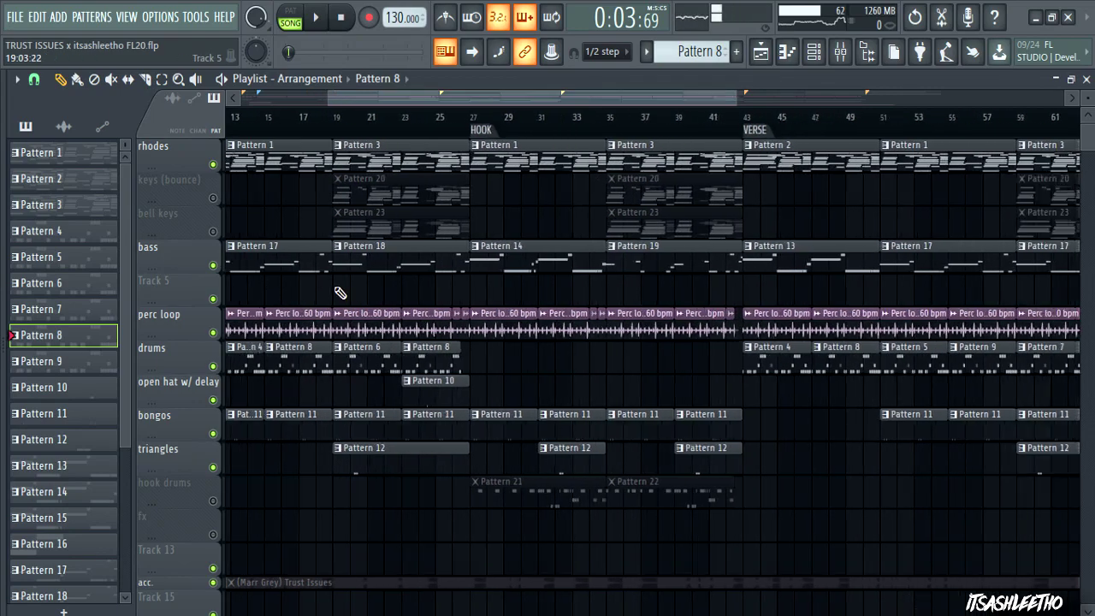
{"action": "scroll", "coordinate": [616, 265], "scroll_direction": "up", "scroll_amount": 2}
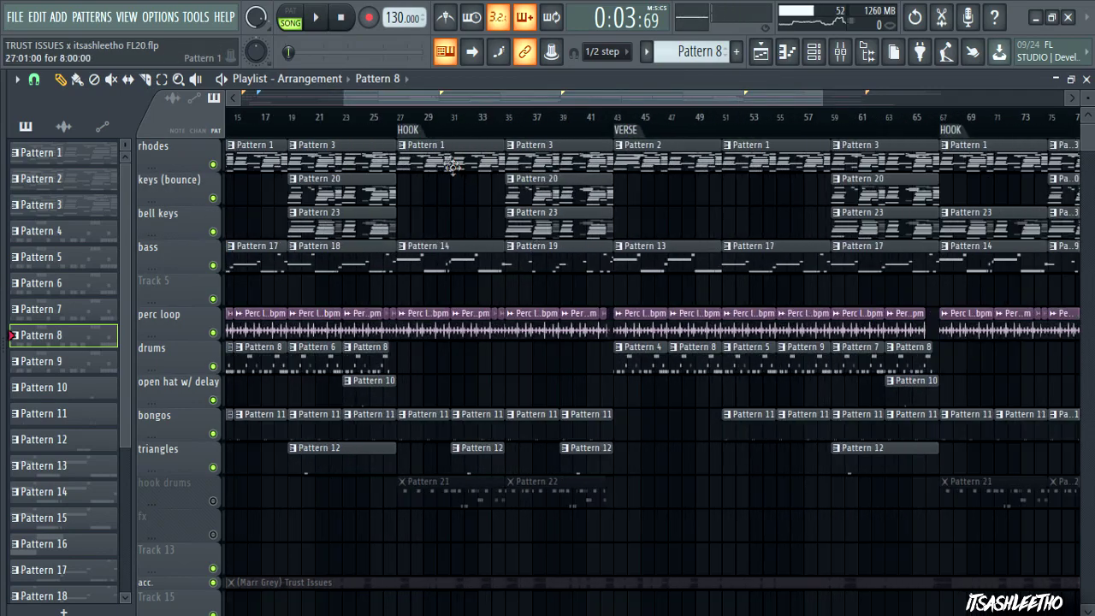
Step: Select the first hook section in the playlist timeline and solo the hook drums track
{"action": "double_click", "coordinate": [414, 132]}
{"action": "right_click", "coordinate": [214, 500]}
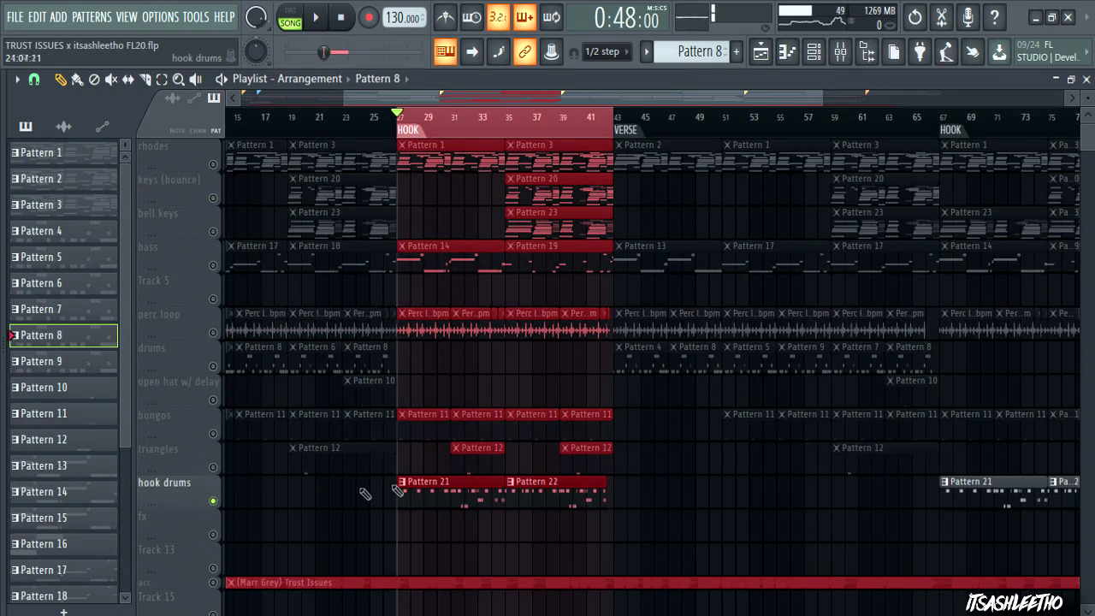
Step: Examine the hook drum programming of Pattern 21 in the piano roll and channel rack, and return to the playlist
{"action": "double_click", "coordinate": [459, 504]}
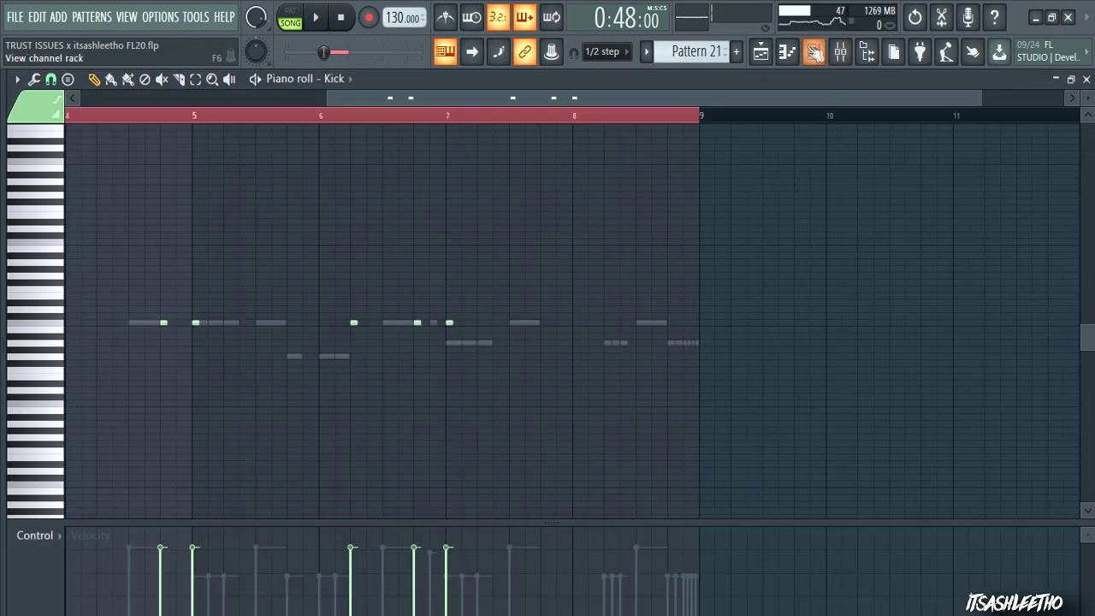
{"action": "left_click", "coordinate": [814, 51]}
{"action": "left_click_drag", "start_coordinate": [347, 131], "coordinate": [326, 130]}
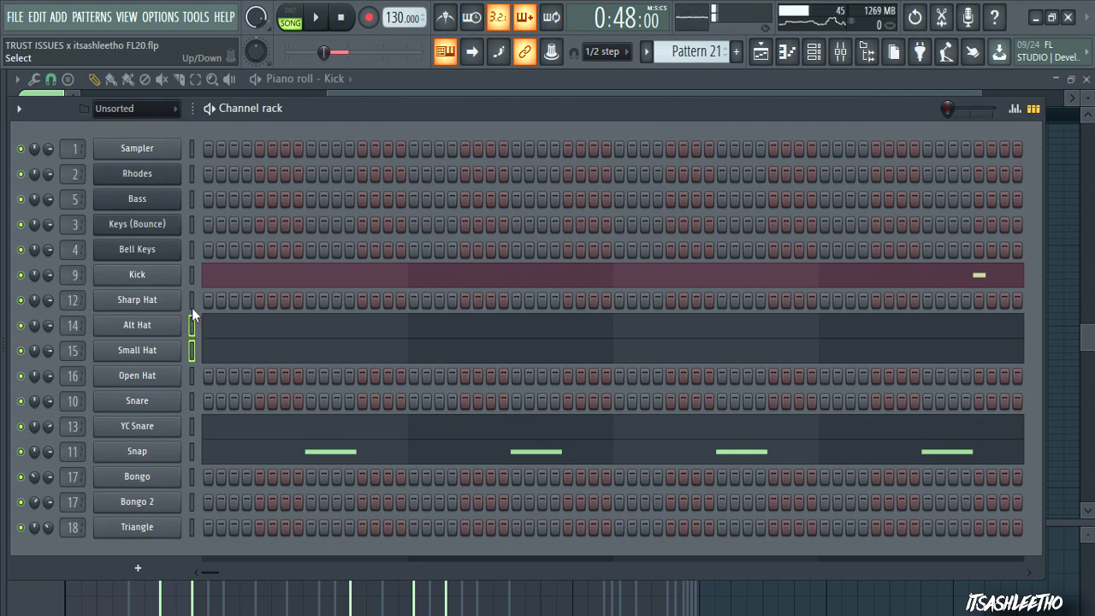
{"action": "left_click", "coordinate": [193, 304]}
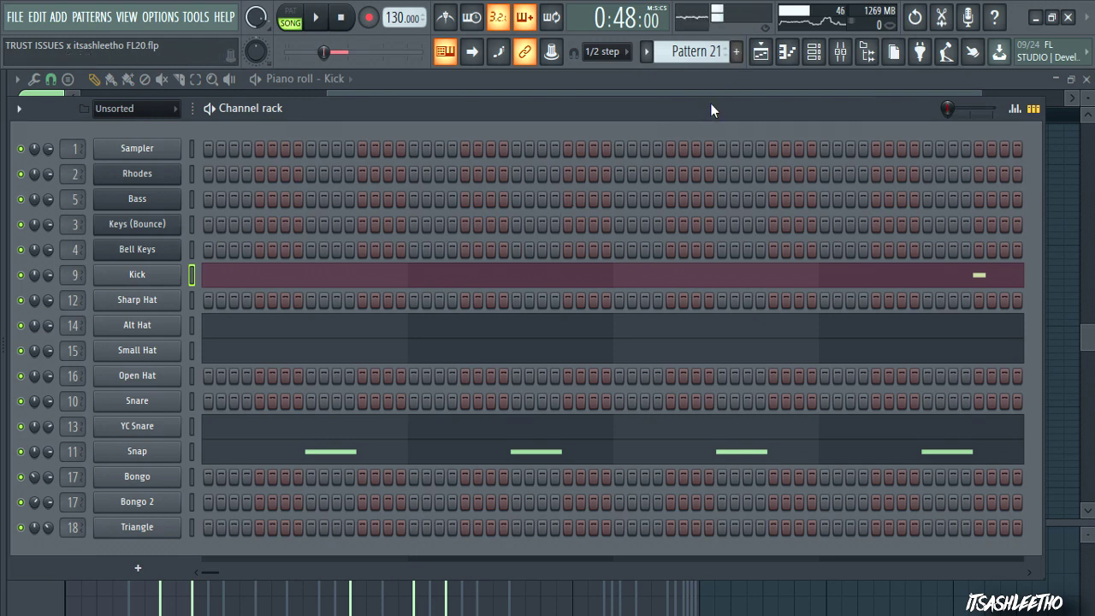
{"action": "left_click", "coordinate": [763, 53]}
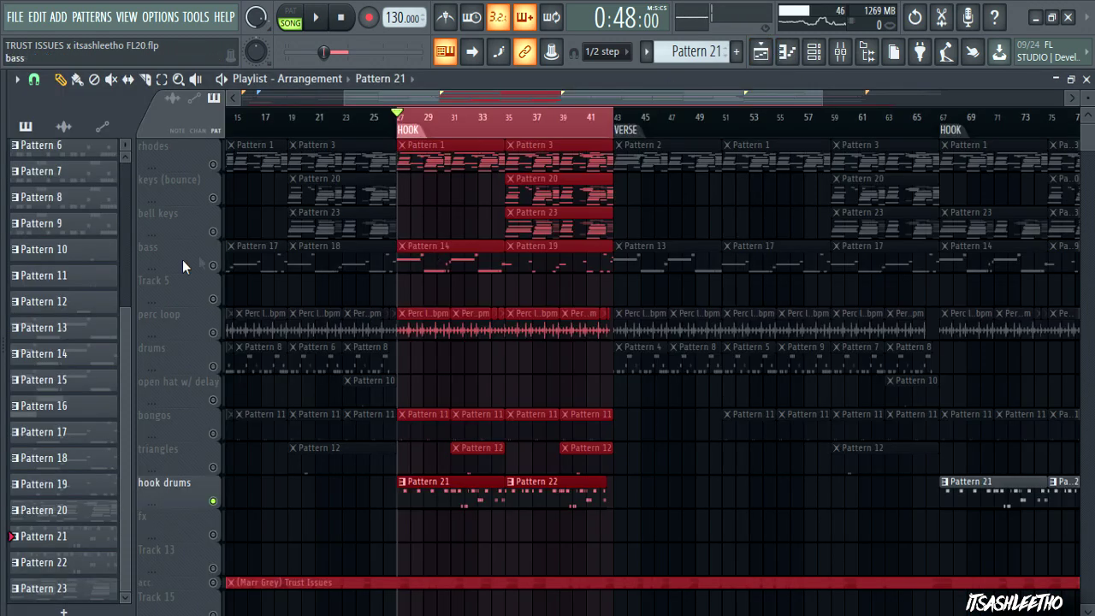
Step: Turn off the hook drums solo so all tracks are active and start playback of the selected hook
{"action": "right_click", "coordinate": [214, 265]}
{"action": "right_click", "coordinate": [214, 164]}
{"action": "right_click", "coordinate": [214, 165]}
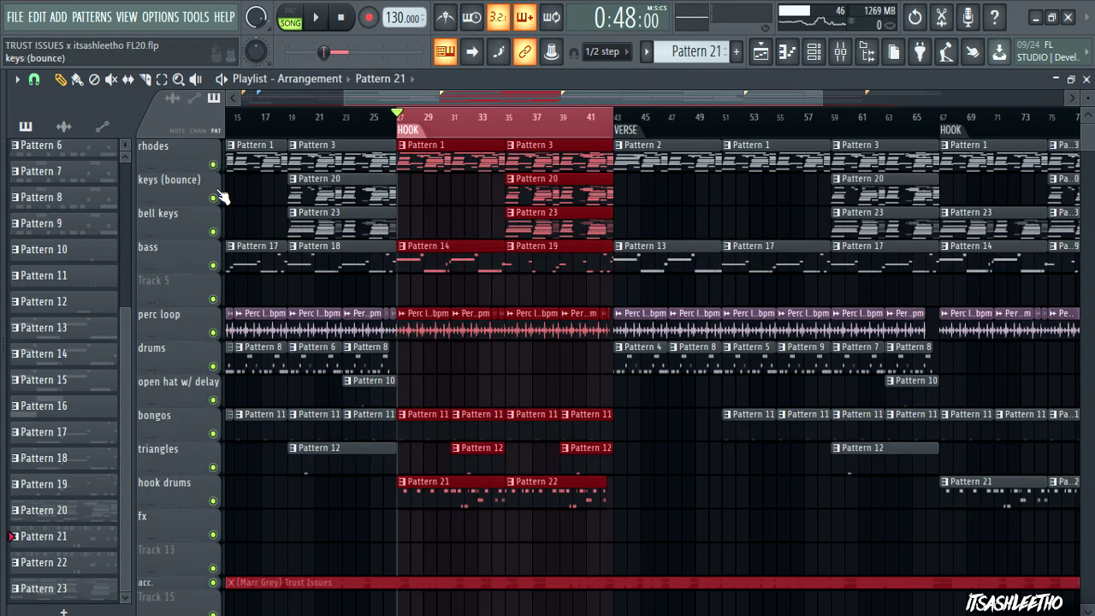
{"action": "left_click", "coordinate": [315, 17]}
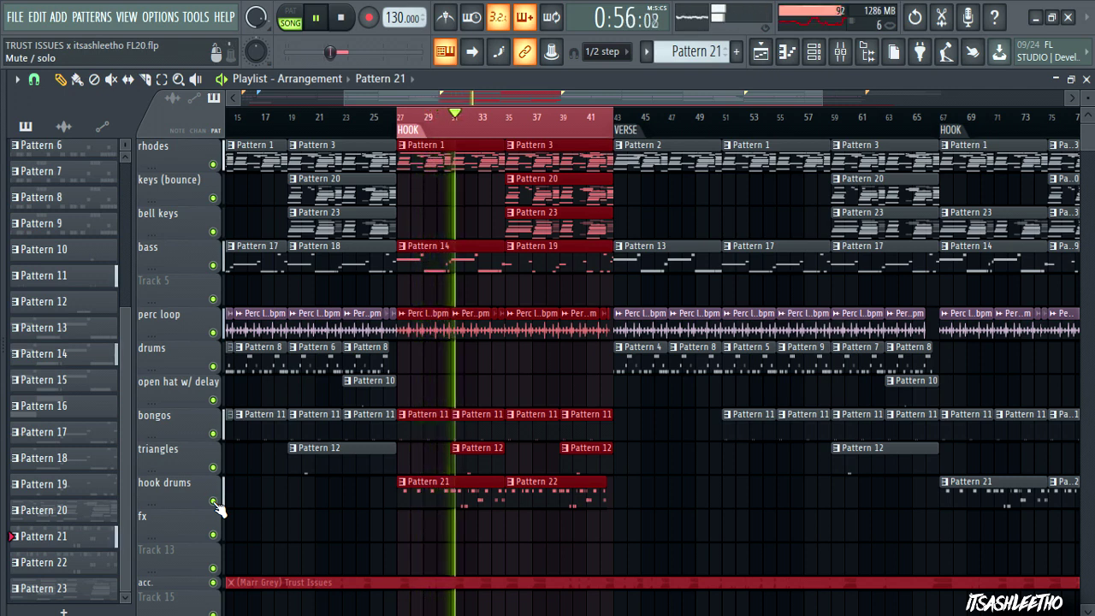
Step: Review Pattern 21's kick notes against the other hook drums during playback, return to the playlist and stop the song
{"action": "double_click", "coordinate": [479, 486]}
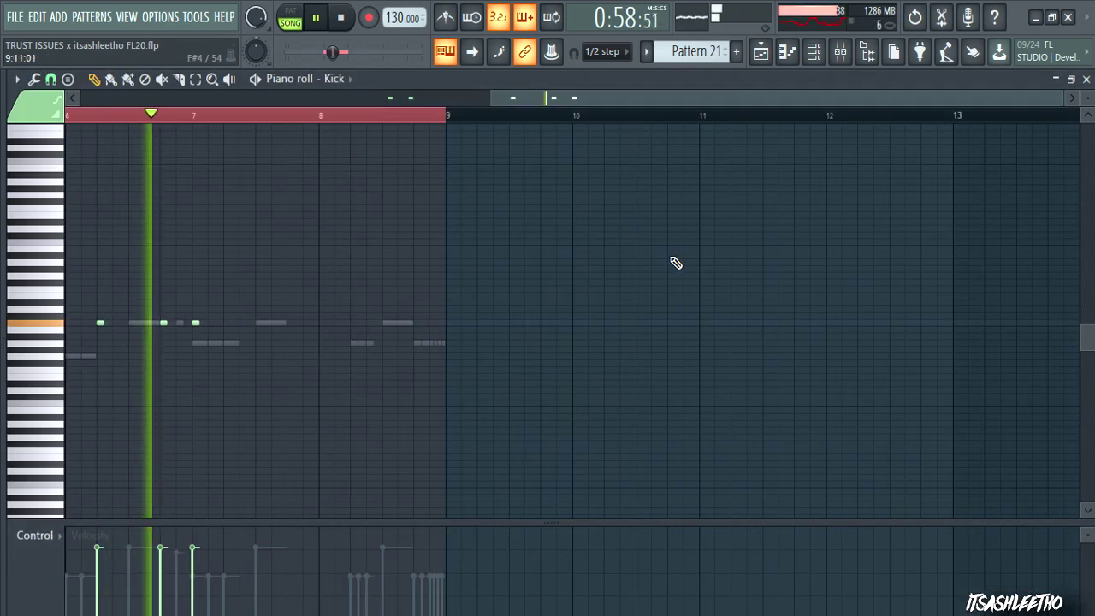
{"action": "left_click", "coordinate": [814, 51]}
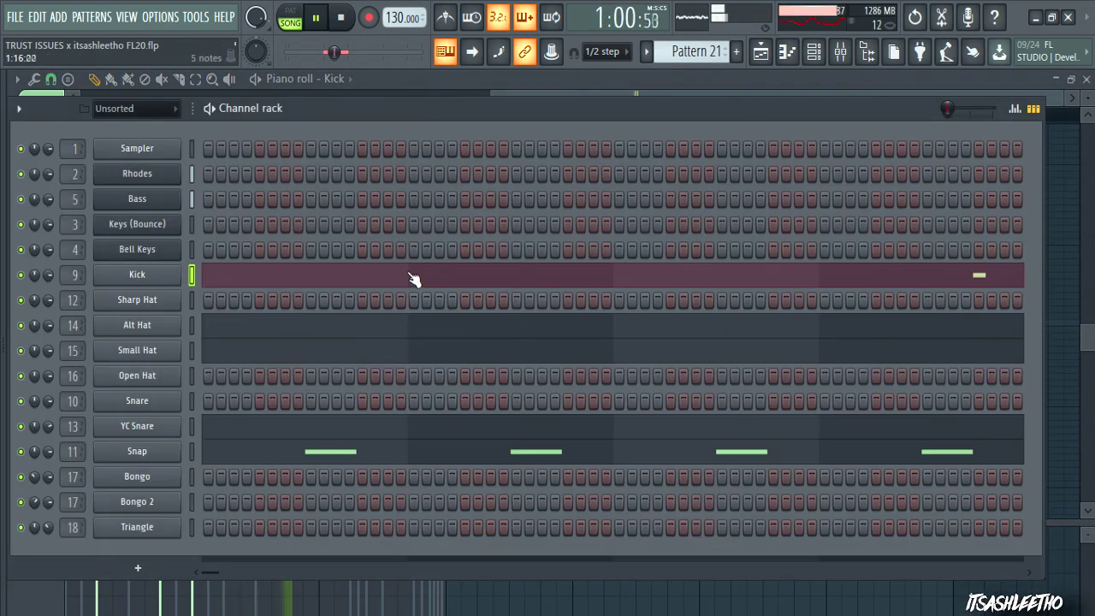
{"action": "left_click", "coordinate": [411, 275]}
{"action": "left_click", "coordinate": [503, 277]}
{"action": "scroll", "coordinate": [488, 335], "scroll_direction": "down", "scroll_amount": 3}
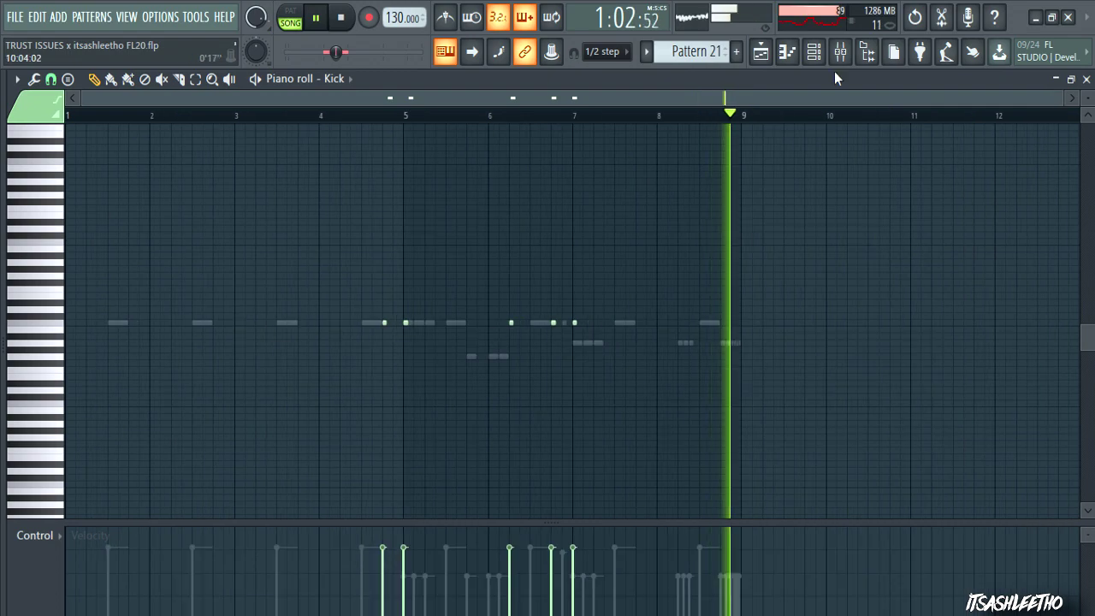
{"action": "left_click", "coordinate": [760, 52]}
{"action": "key", "text": "space"}
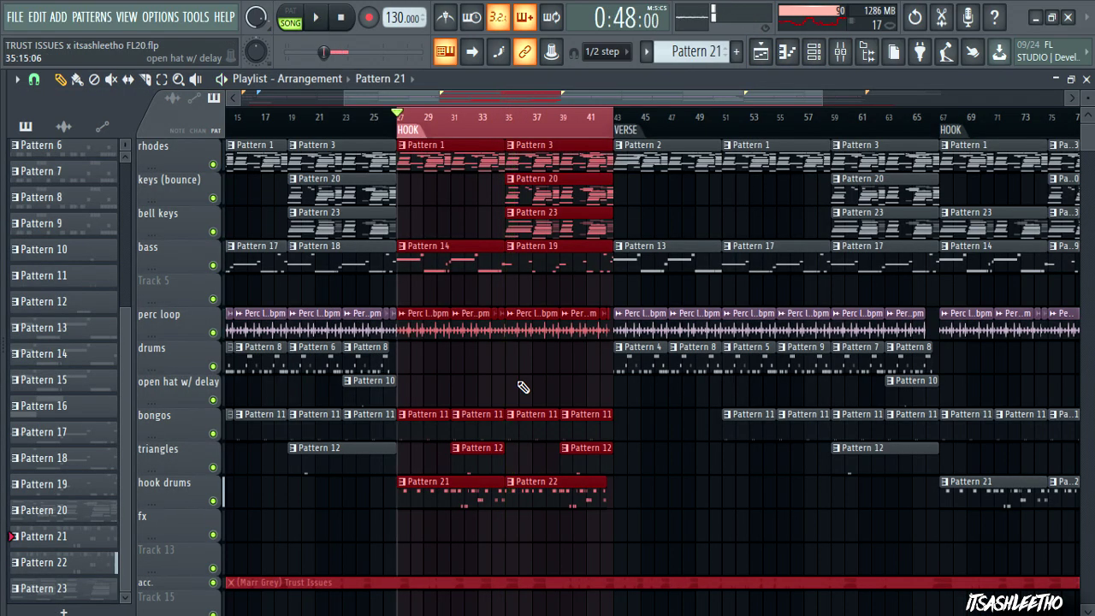
Step: Clear the hook's time selection in the playlist and save the project
{"action": "scroll", "coordinate": [522, 387], "scroll_direction": "down", "scroll_amount": 3}
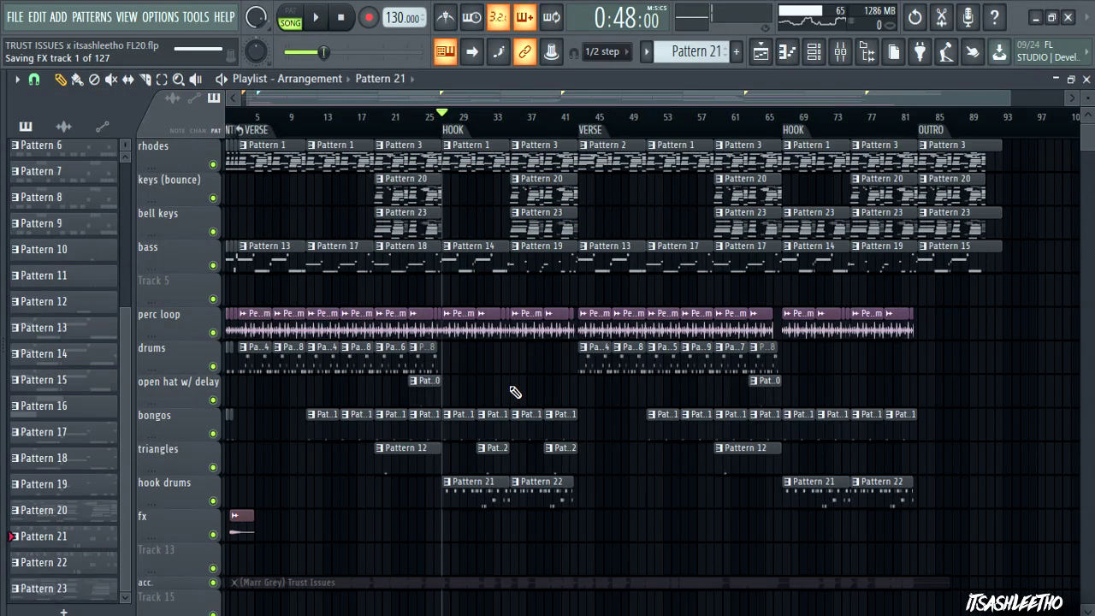
{"action": "scroll", "coordinate": [619, 376], "scroll_direction": "up", "scroll_amount": 2}
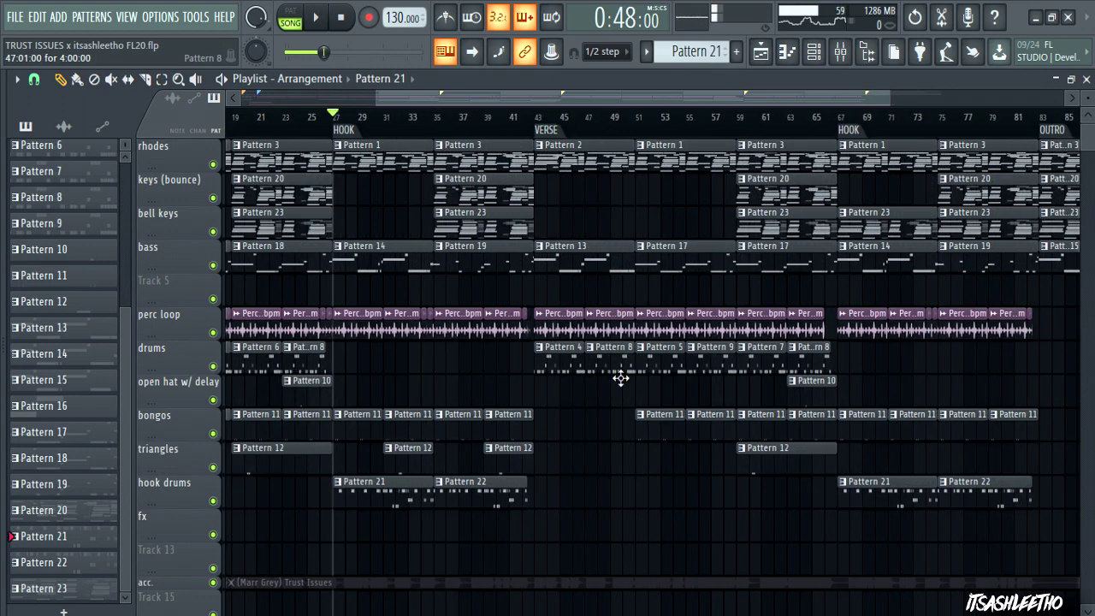
{"action": "scroll", "coordinate": [547, 224], "scroll_direction": "down", "scroll_amount": 3}
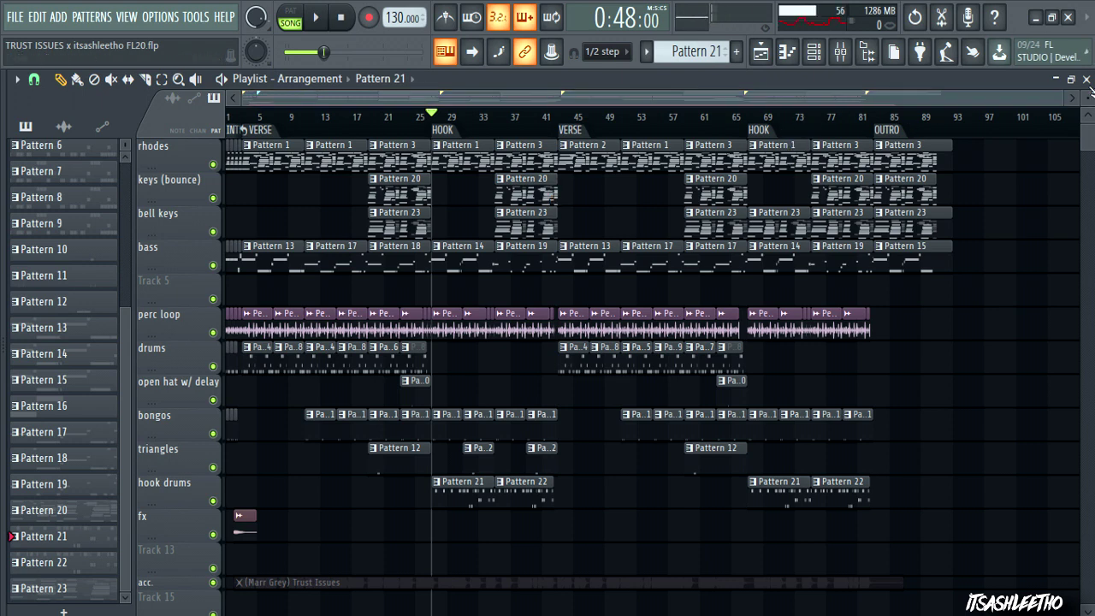
Step: Examine the intro clips and the verse's opening clips in the playlist by selecting each group and clearing the selection
{"action": "mouse_move", "coordinate": [1069, 104]}
{"action": "left_mouse_down"}
{"action": "mouse_move", "coordinate": [787, 180]}
{"action": "mouse_move", "coordinate": [290, 265]}
{"action": "mouse_move", "coordinate": [353, 266]}
{"action": "mouse_move", "coordinate": [367, 247]}
{"action": "left_mouse_up"}
{"action": "left_click", "coordinate": [243, 131]}
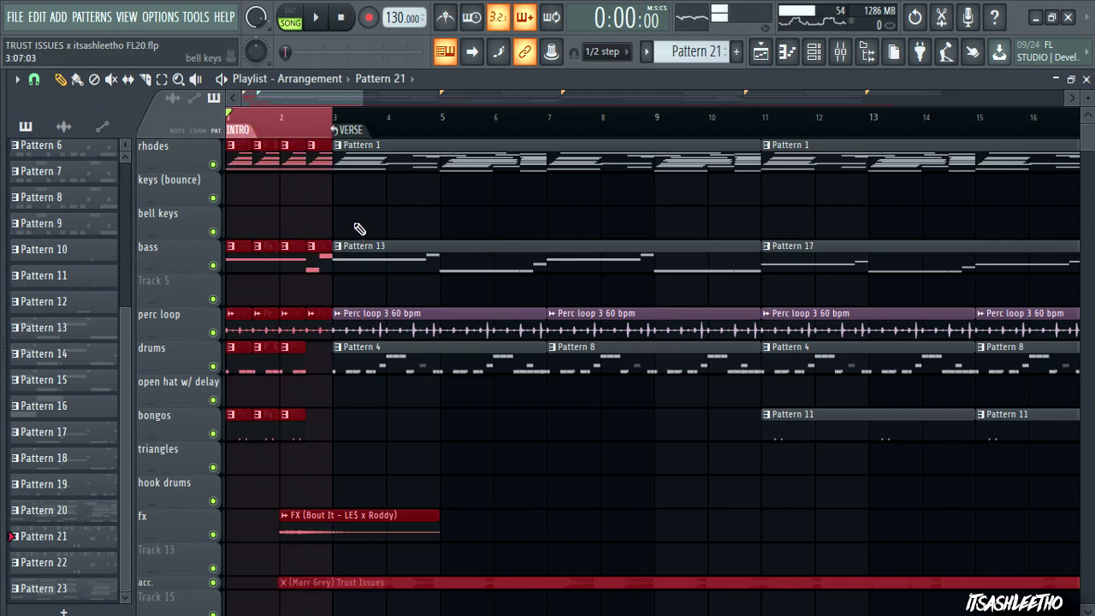
{"action": "key", "text": "ctrl+d"}
{"action": "scroll", "coordinate": [352, 232], "scroll_direction": "down", "scroll_amount": 2}
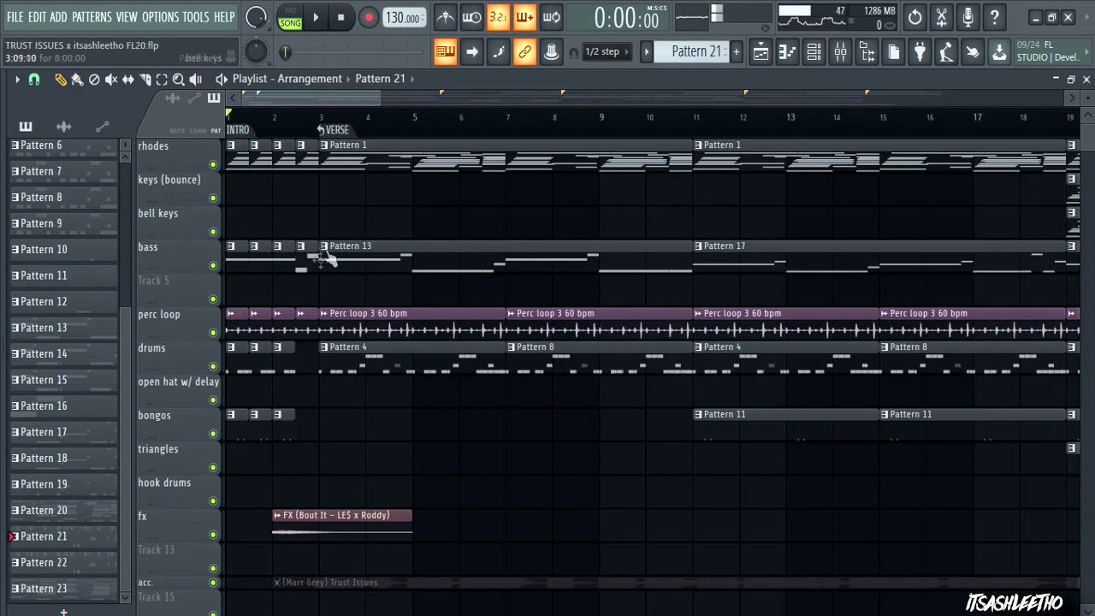
{"action": "scroll", "coordinate": [302, 246], "scroll_direction": "up", "scroll_amount": 1}
{"action": "left_click_drag", "start_coordinate": [485, 399], "coordinate": [340, 165]}
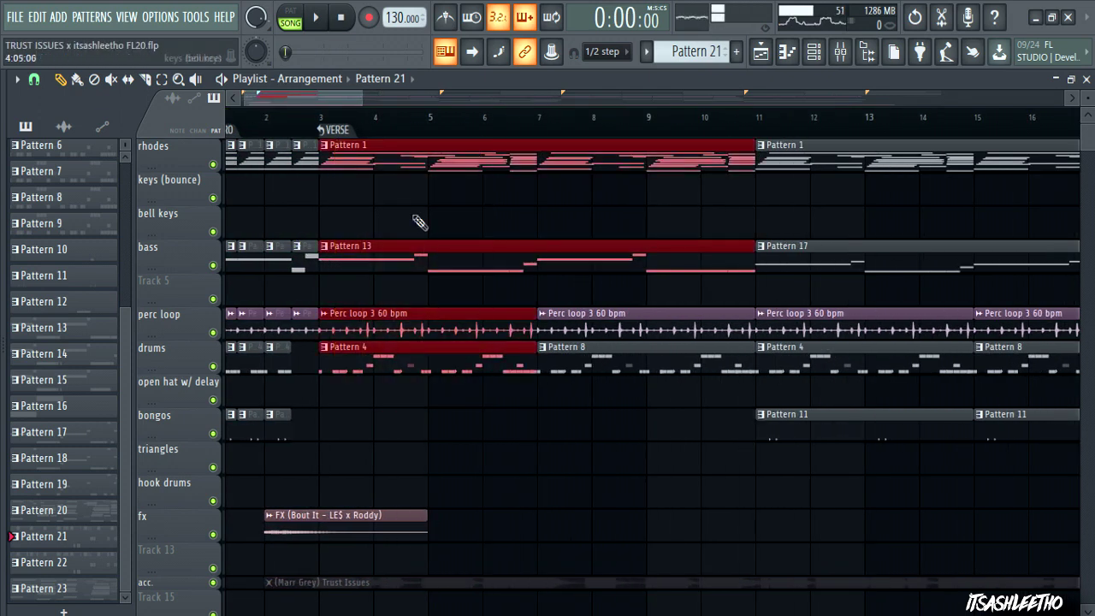
{"action": "key", "text": "ctrl+d"}
{"action": "scroll", "coordinate": [427, 257], "scroll_direction": "down", "scroll_amount": 1}
Step: Set the playlist snap to Beat for the short clips in the intro
{"action": "left_click_drag", "start_coordinate": [382, 100], "coordinate": [297, 130]}
{"action": "left_click", "coordinate": [35, 78]}
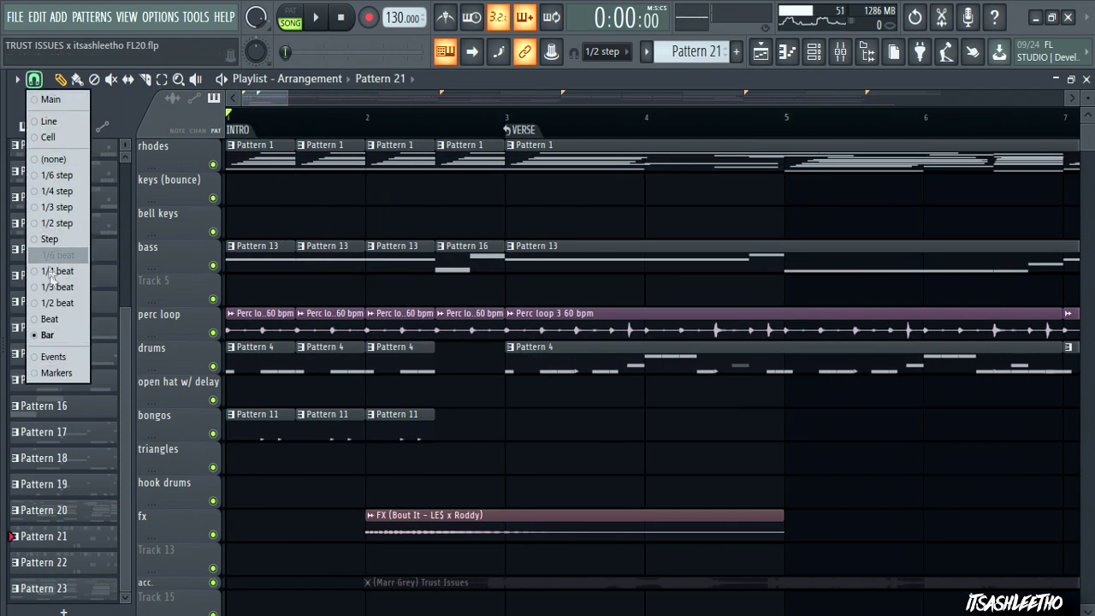
{"action": "left_click", "coordinate": [47, 320]}
Step: Select the intro's time range, play it through, stop playback and clear the selection
{"action": "double_click", "coordinate": [239, 130]}
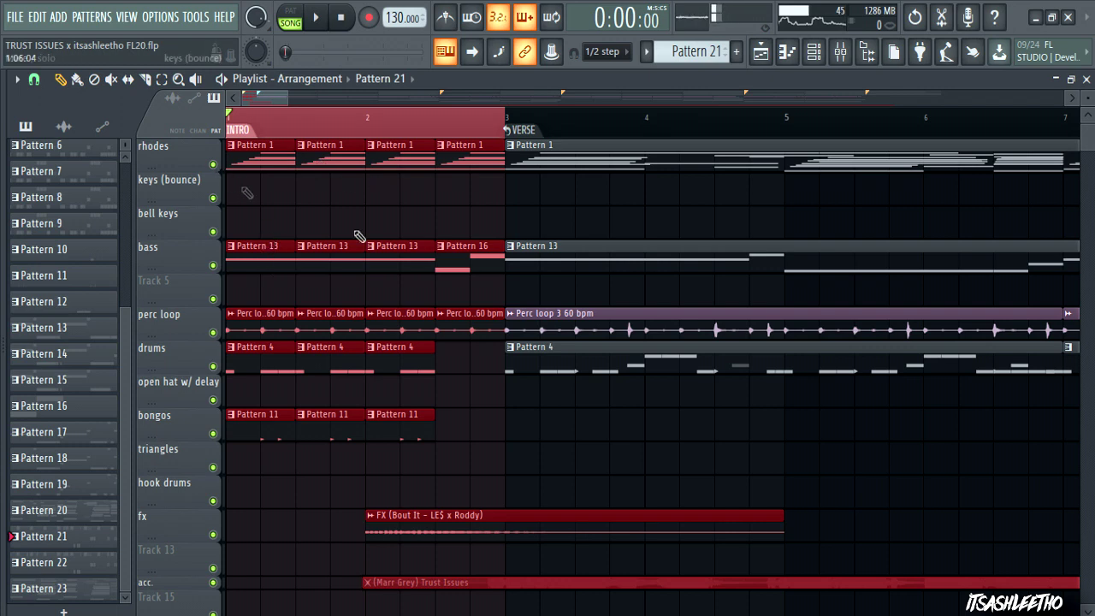
{"action": "scroll", "coordinate": [401, 261], "scroll_direction": "down", "scroll_amount": 3}
{"action": "left_click", "coordinate": [315, 27]}
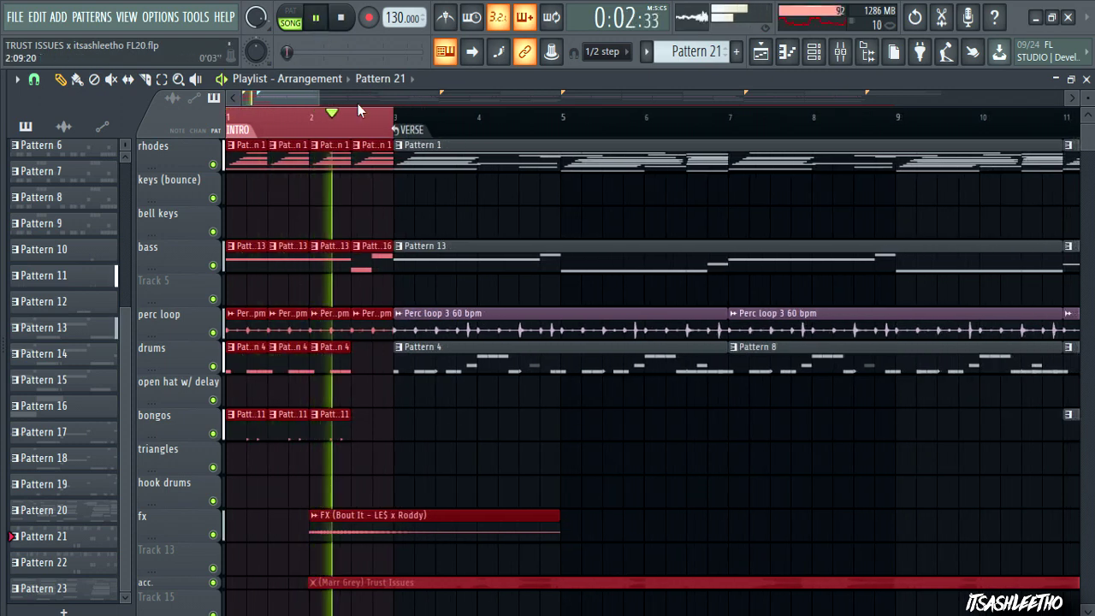
{"action": "left_click", "coordinate": [341, 17]}
{"action": "left_click", "coordinate": [483, 332]}
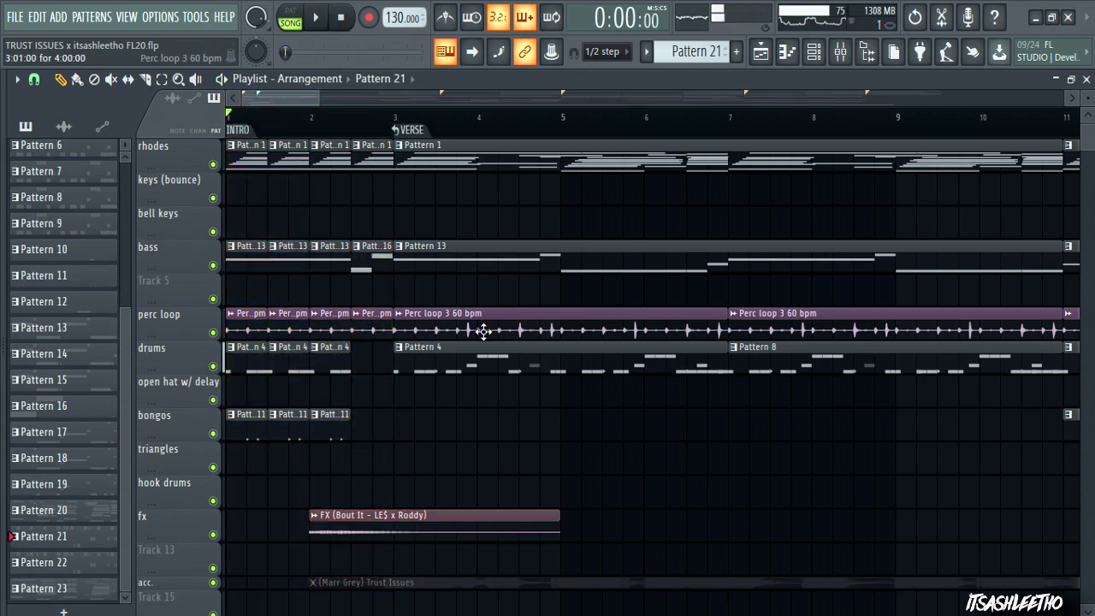
Step: Review the full arrangement in the playlist, from the intro through the verses and hooks to the outro
{"action": "scroll", "coordinate": [483, 332], "scroll_direction": "down", "scroll_amount": 8}
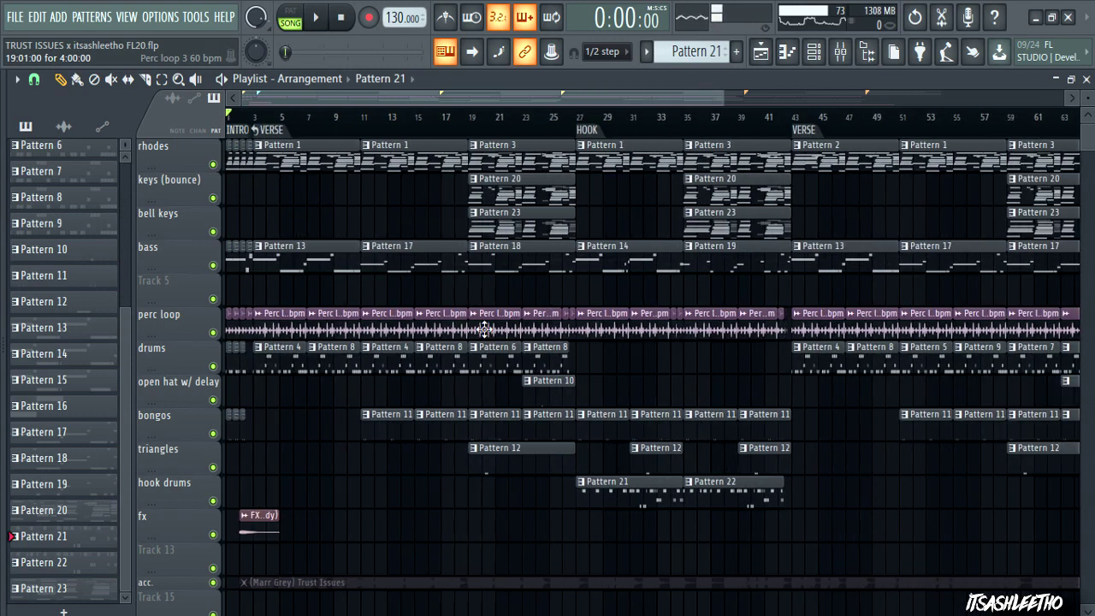
{"action": "scroll", "coordinate": [483, 332], "scroll_direction": "down", "scroll_amount": 2}
{"action": "scroll", "coordinate": [491, 318], "scroll_direction": "down", "scroll_amount": 2}
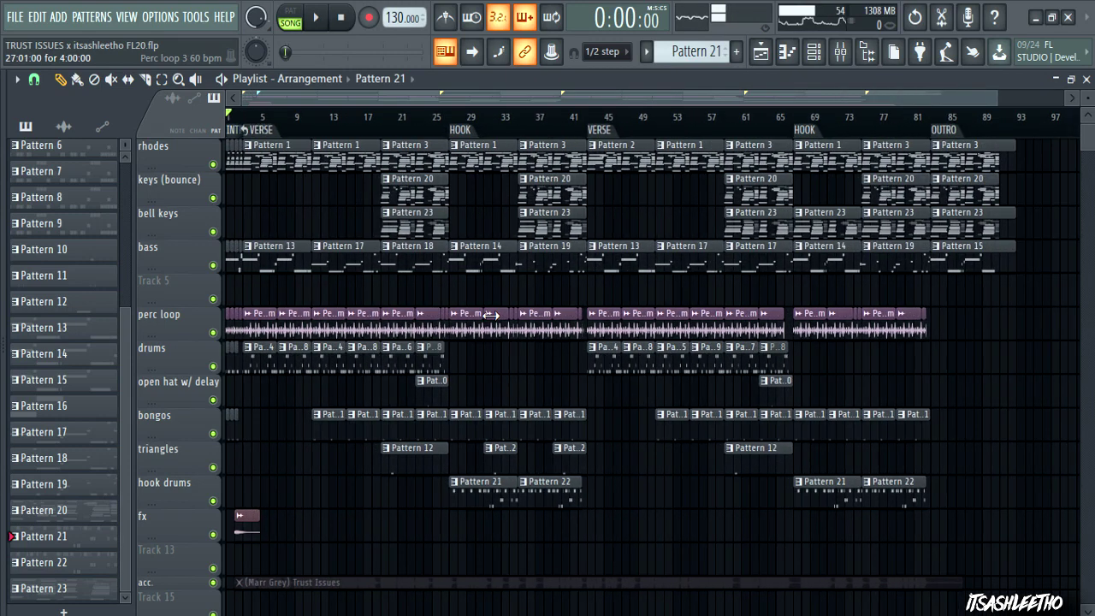
{"action": "scroll", "coordinate": [494, 316], "scroll_direction": "up", "scroll_amount": 1}
{"action": "left_click_drag", "start_coordinate": [805, 101], "coordinate": [717, 116]}
{"action": "left_click_drag", "start_coordinate": [898, 102], "coordinate": [967, 137]}
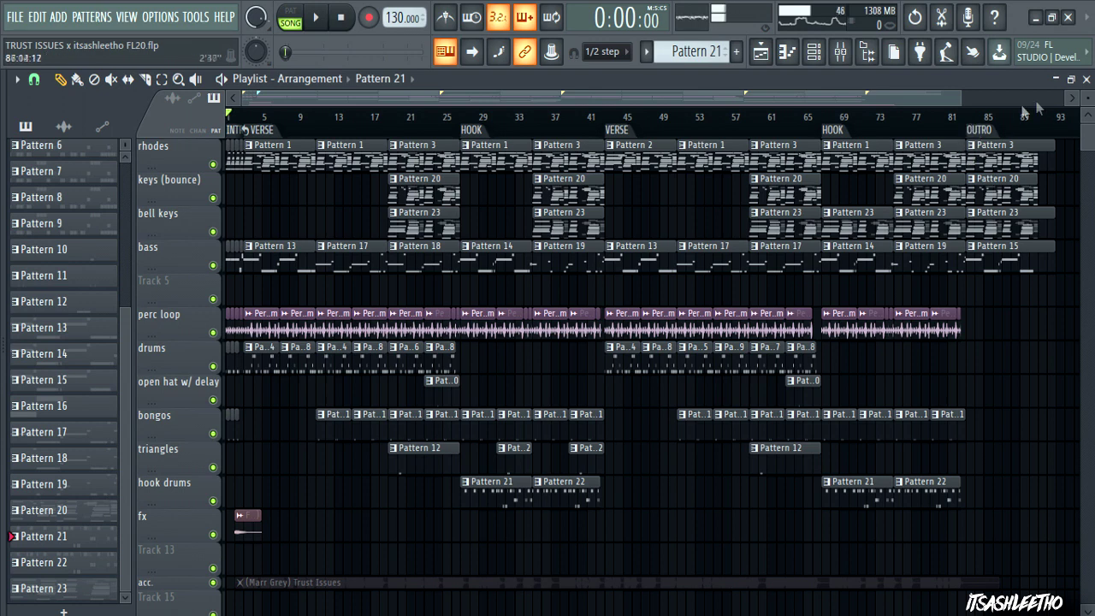
Step: Close the playlist and the kick's piano roll, and bring the mixer in front of the channel rack
{"action": "left_click", "coordinate": [1086, 79]}
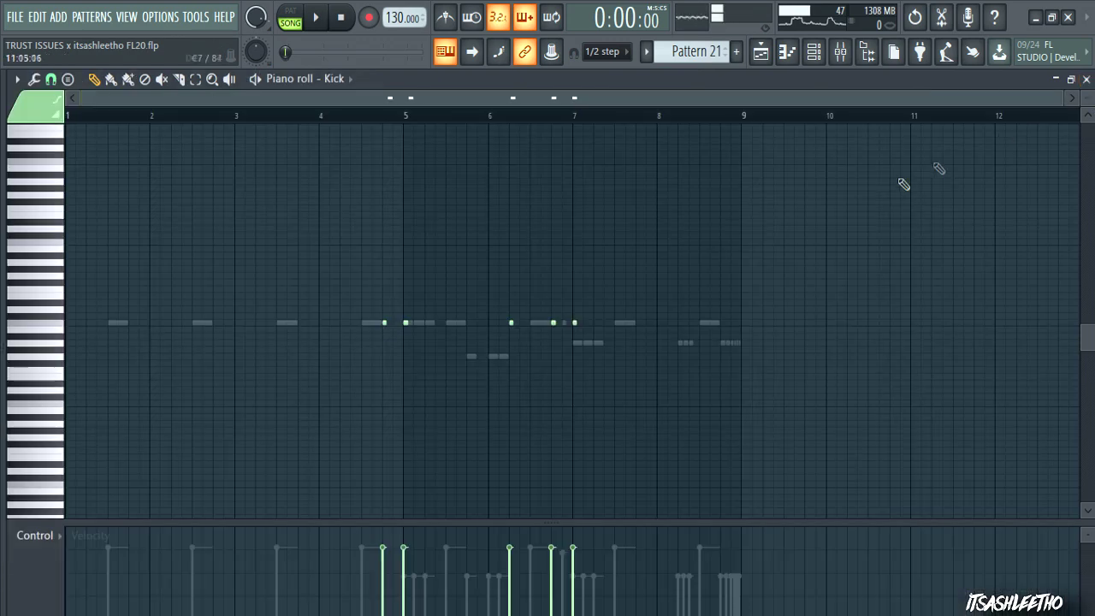
{"action": "left_click", "coordinate": [1086, 79]}
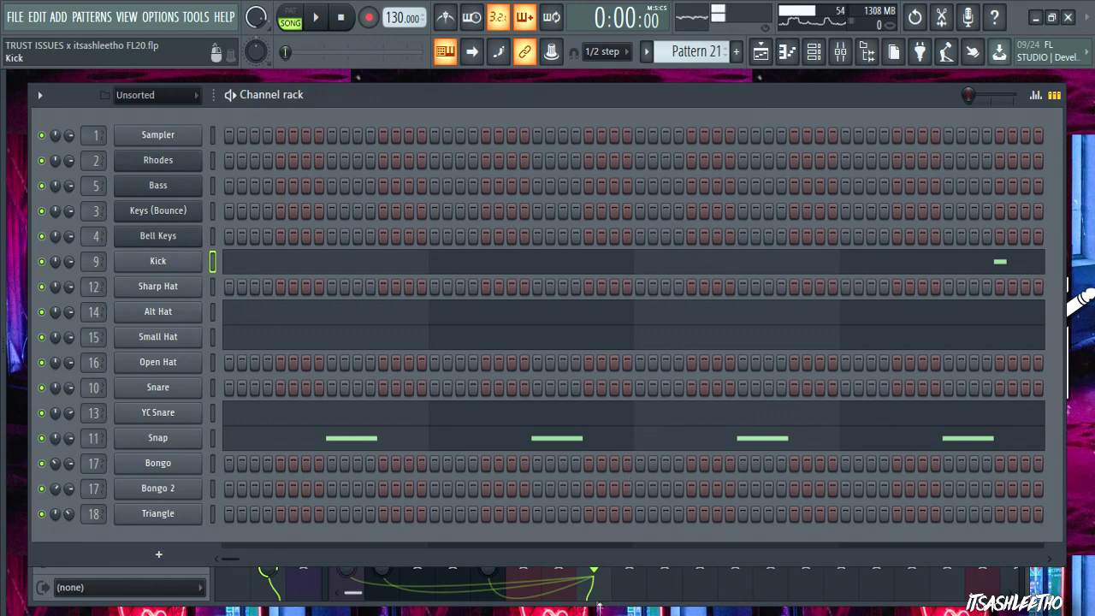
{"action": "left_click", "coordinate": [598, 605]}
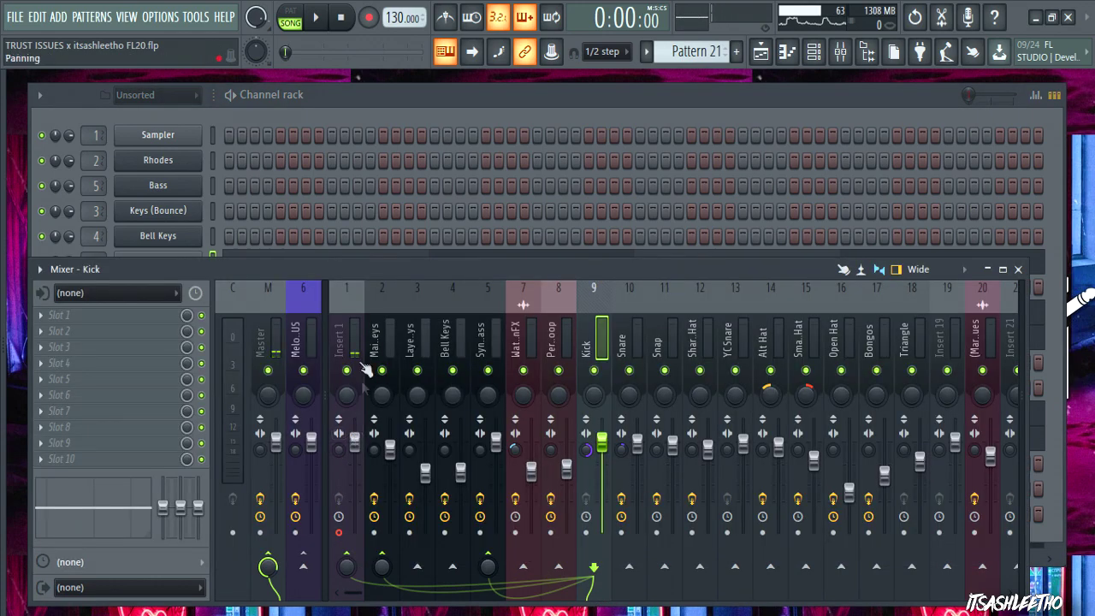